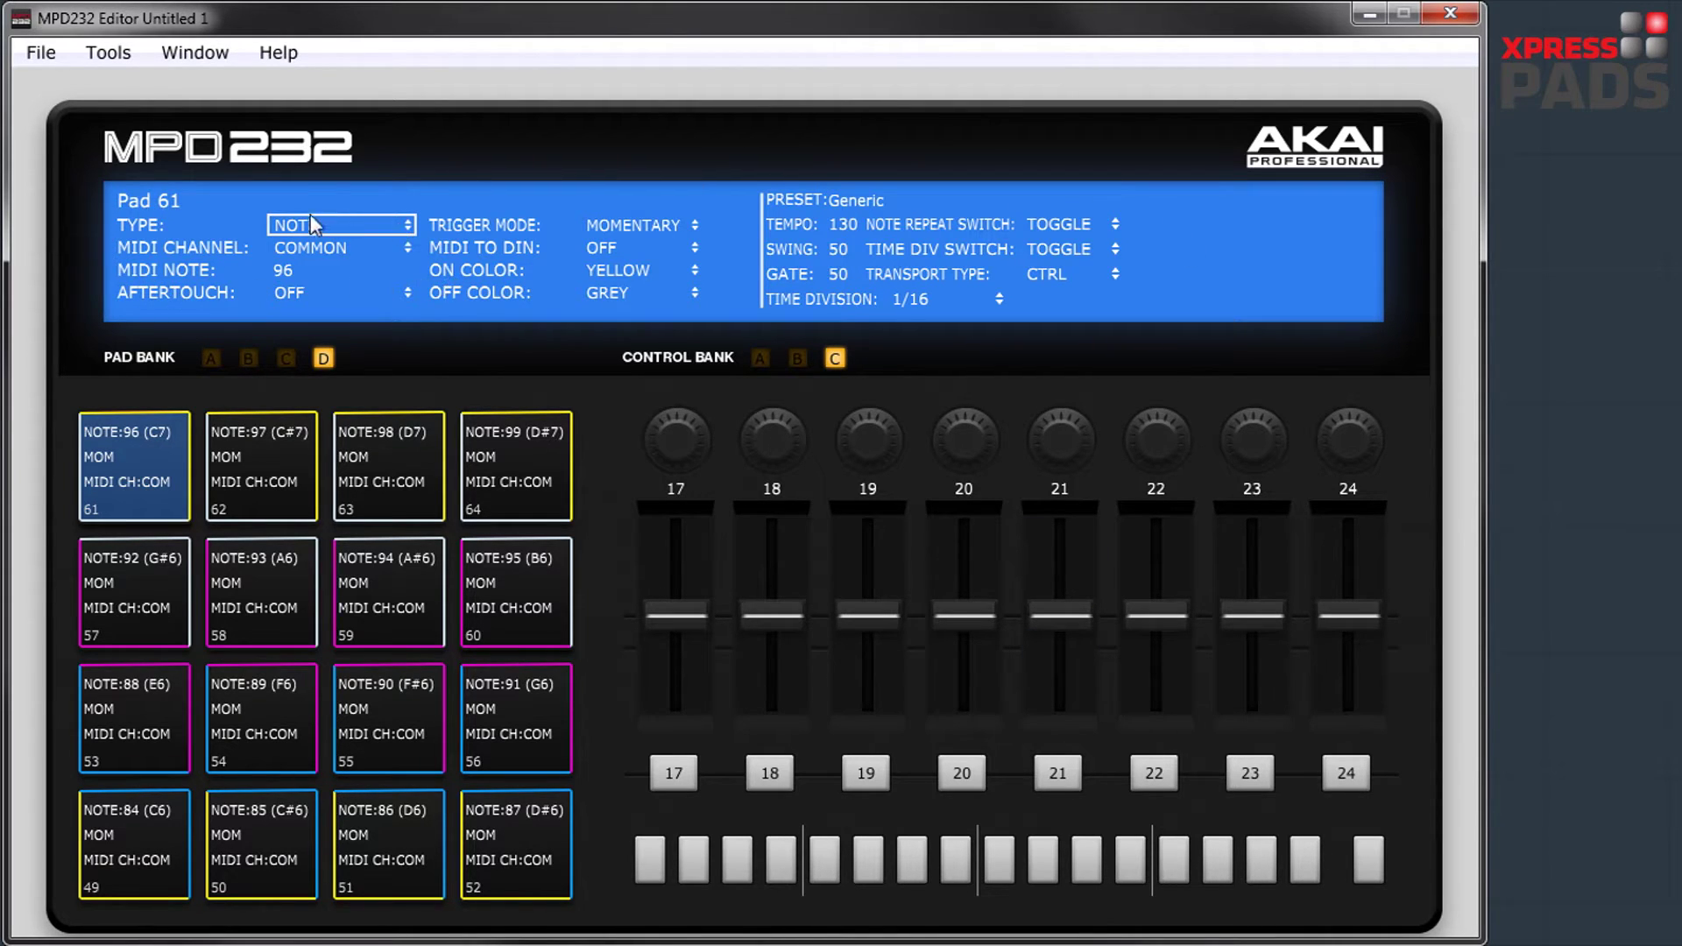
# Select Pad 61 in pad bank D to display its NOTE 96 momentary settings
pyautogui.click(270, 476)
# Inspect the settings of pad 64, knob 17, fader 17 and switch 17 in turn
pyautogui.click(496, 447)
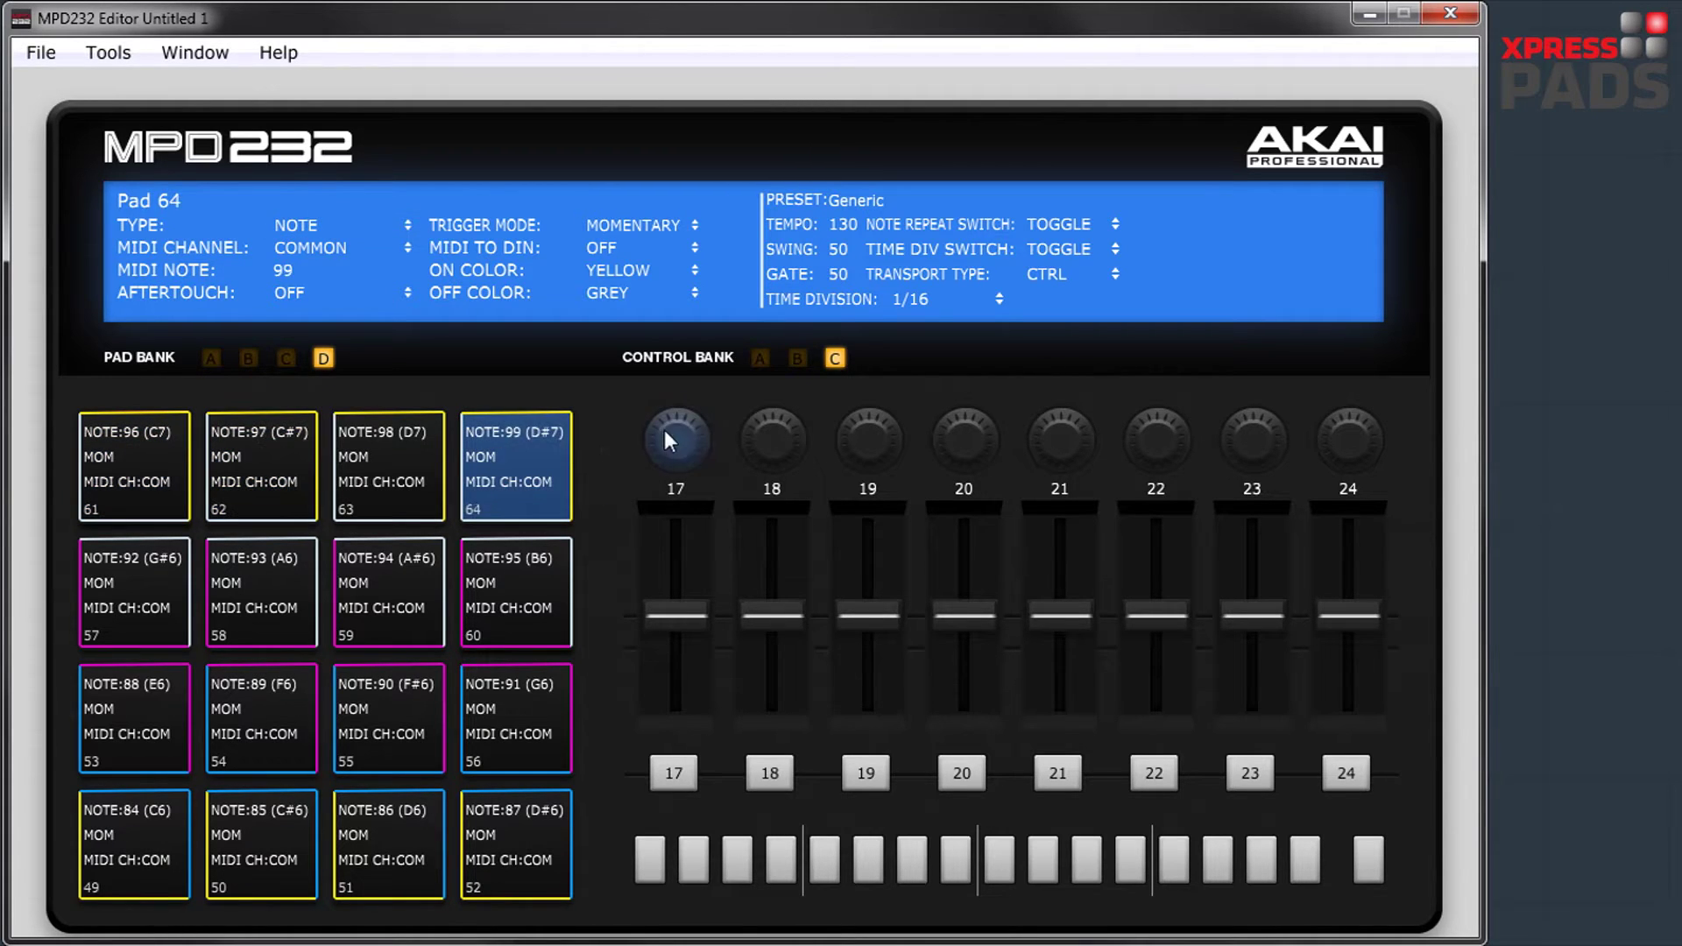
pyautogui.click(664, 429)
pyautogui.click(664, 581)
pyautogui.click(682, 774)
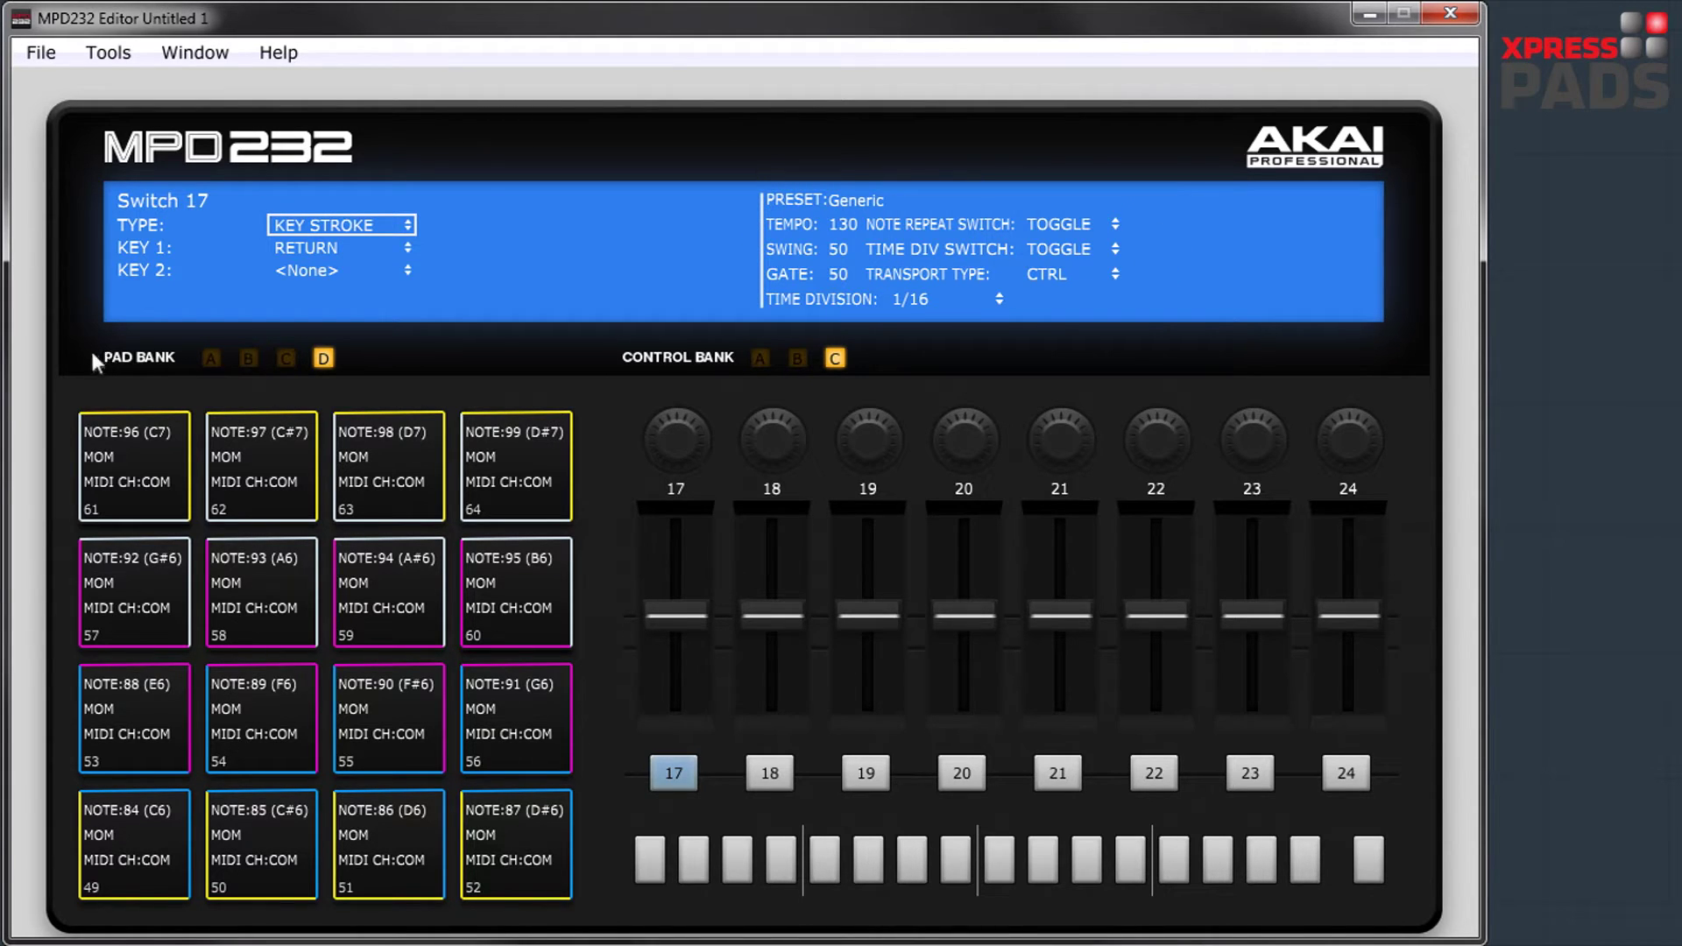
# Cycle through pad banks A–D and control banks A–C, ending on pad bank A and control bank C
pyautogui.click(286, 359)
pyautogui.click(247, 357)
pyautogui.click(210, 357)
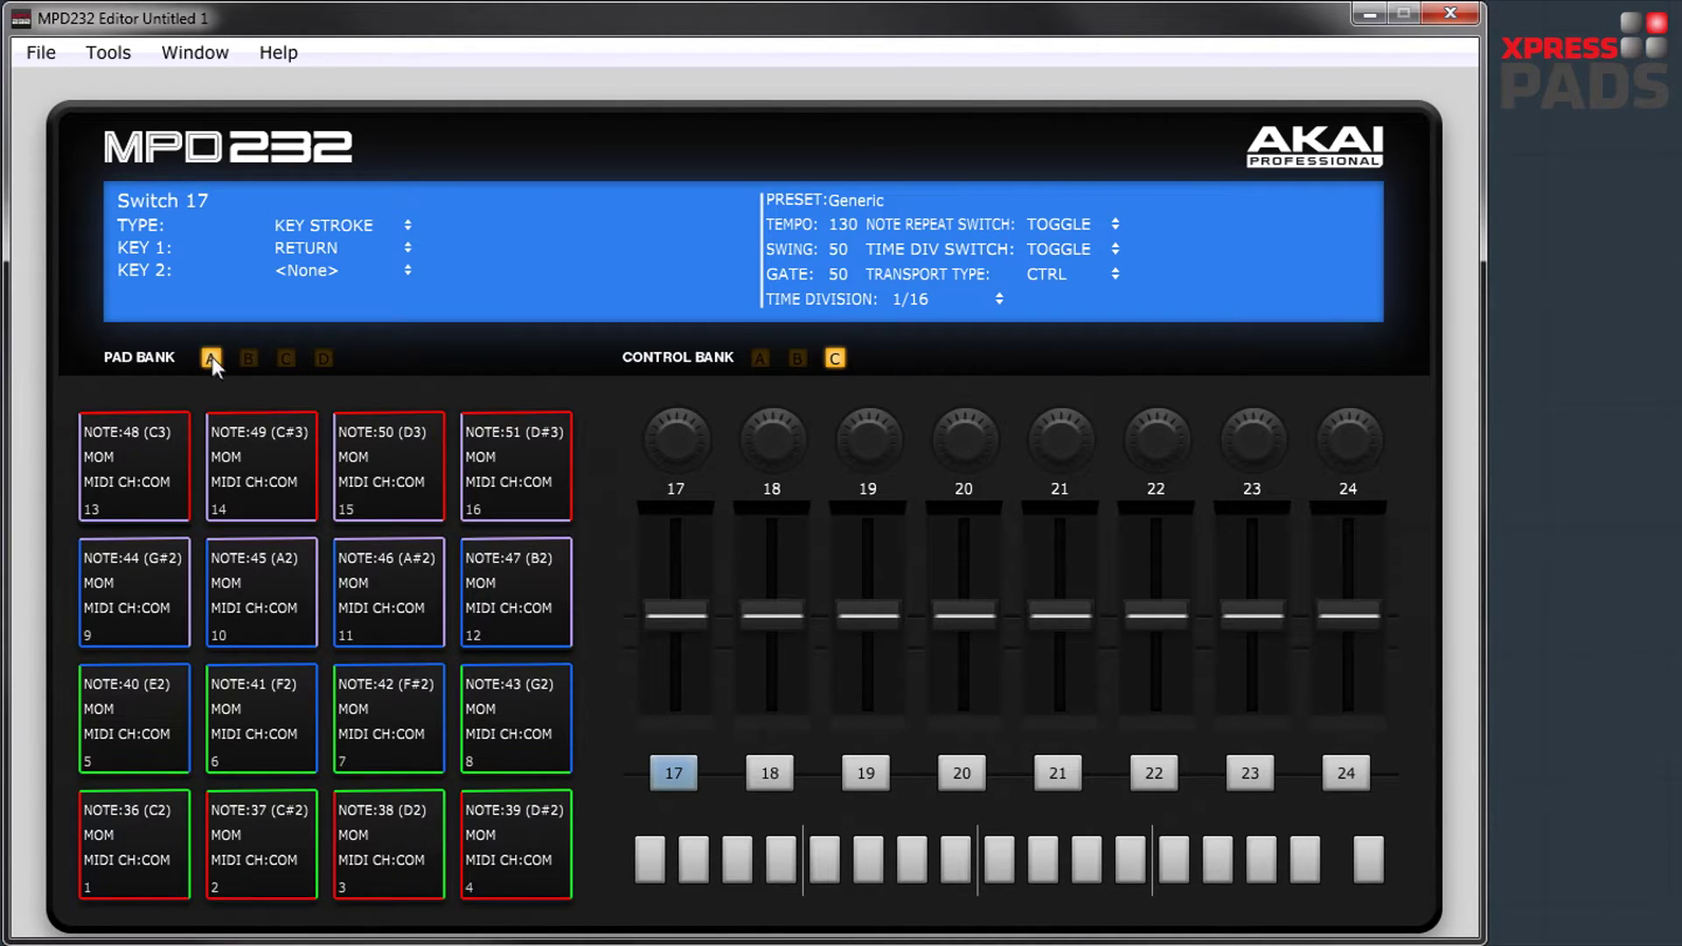
pyautogui.click(247, 359)
pyautogui.click(284, 358)
pyautogui.click(321, 359)
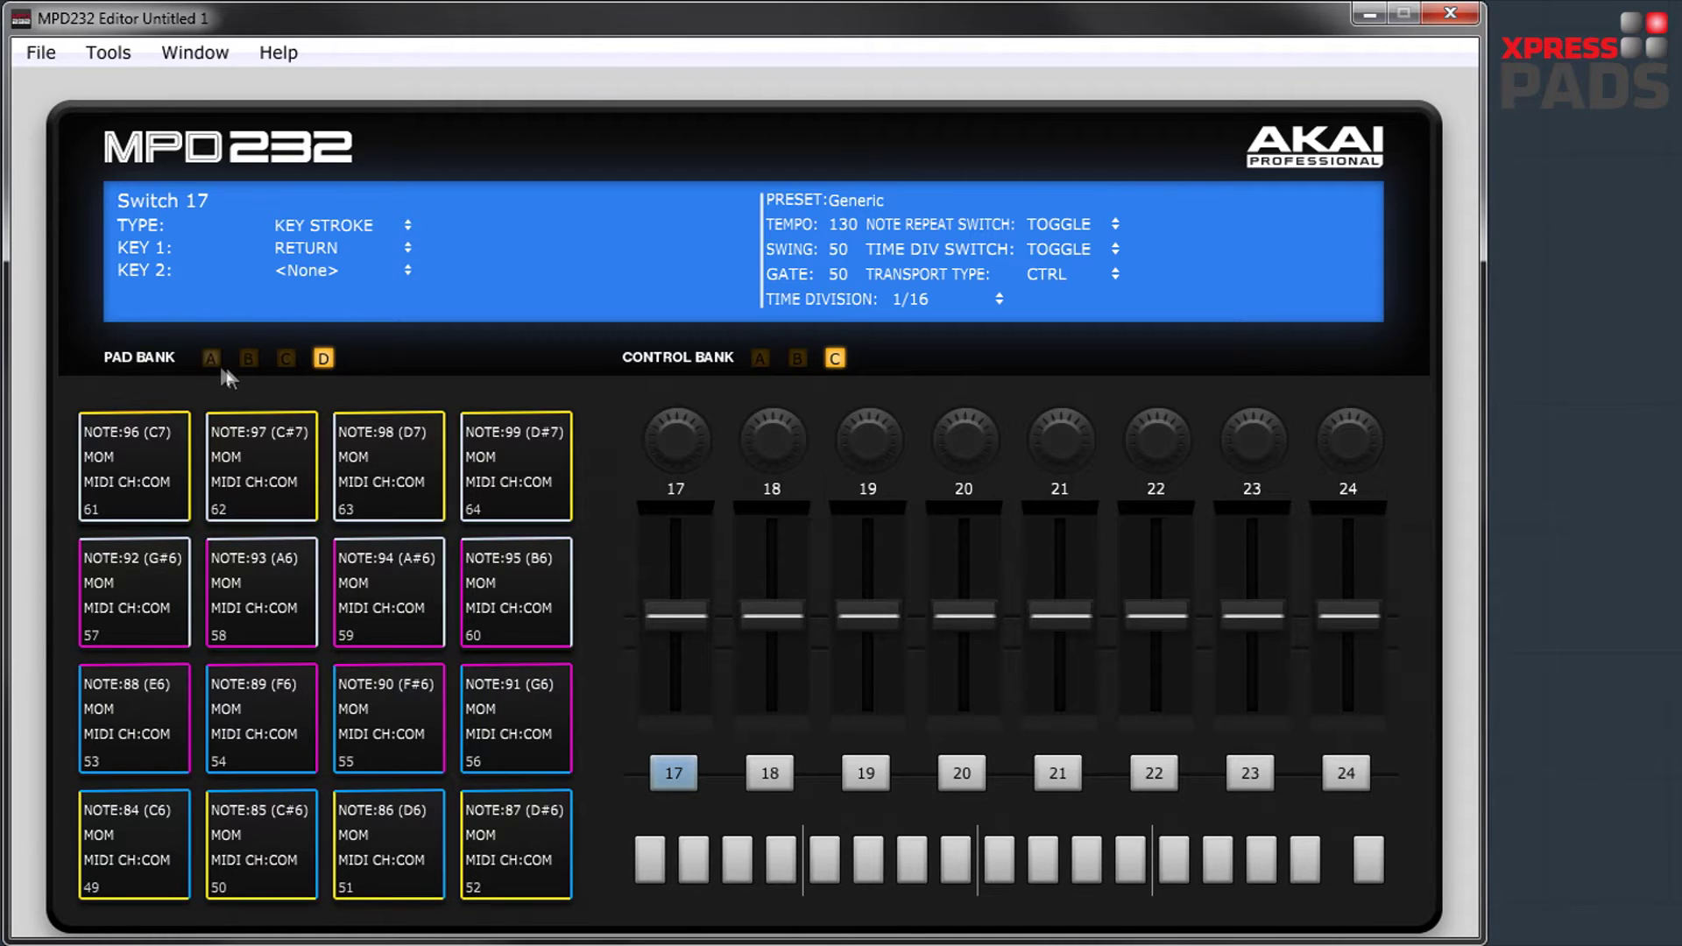
pyautogui.click(211, 359)
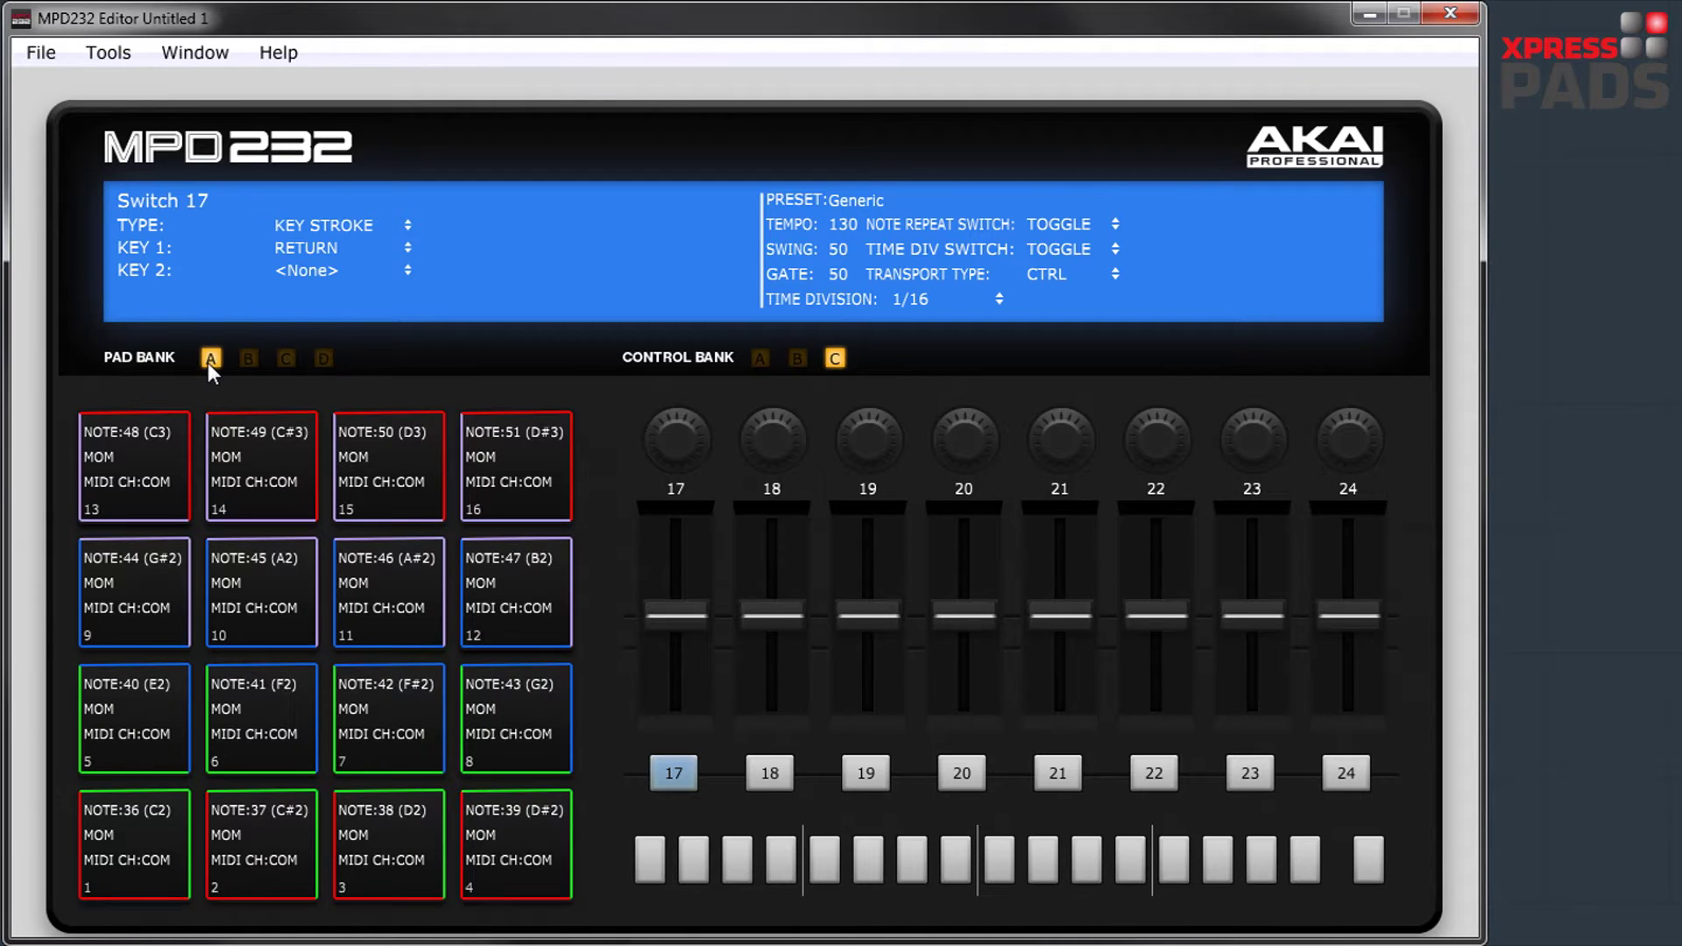
pyautogui.click(761, 358)
pyautogui.click(798, 358)
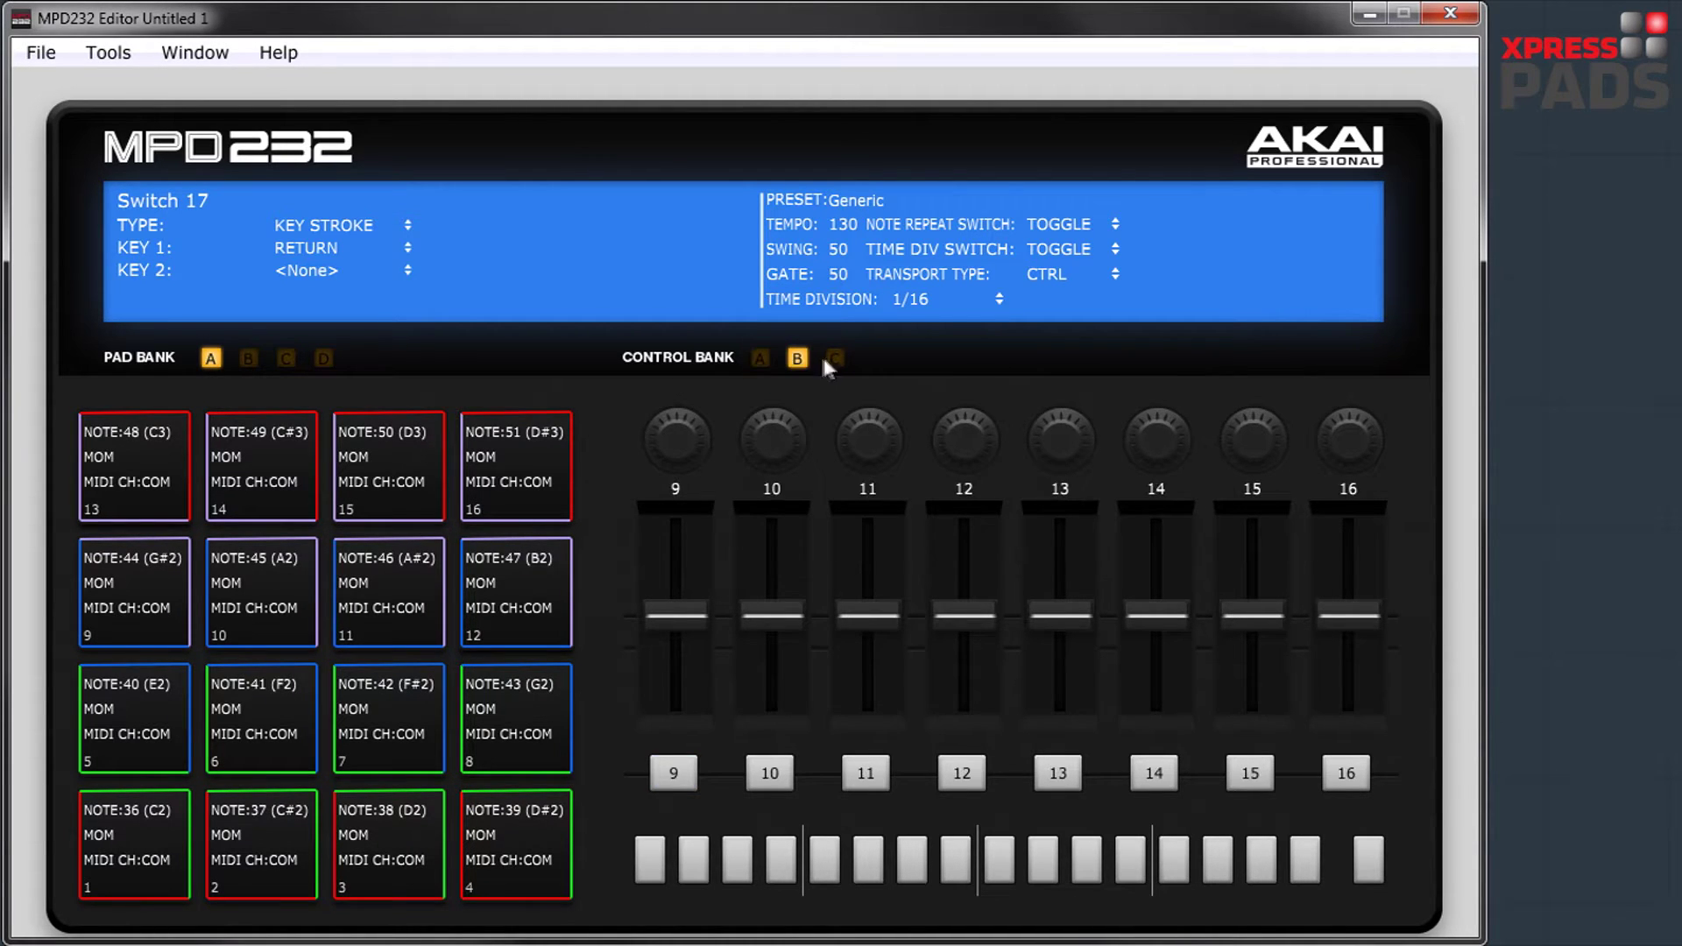
pyautogui.click(835, 358)
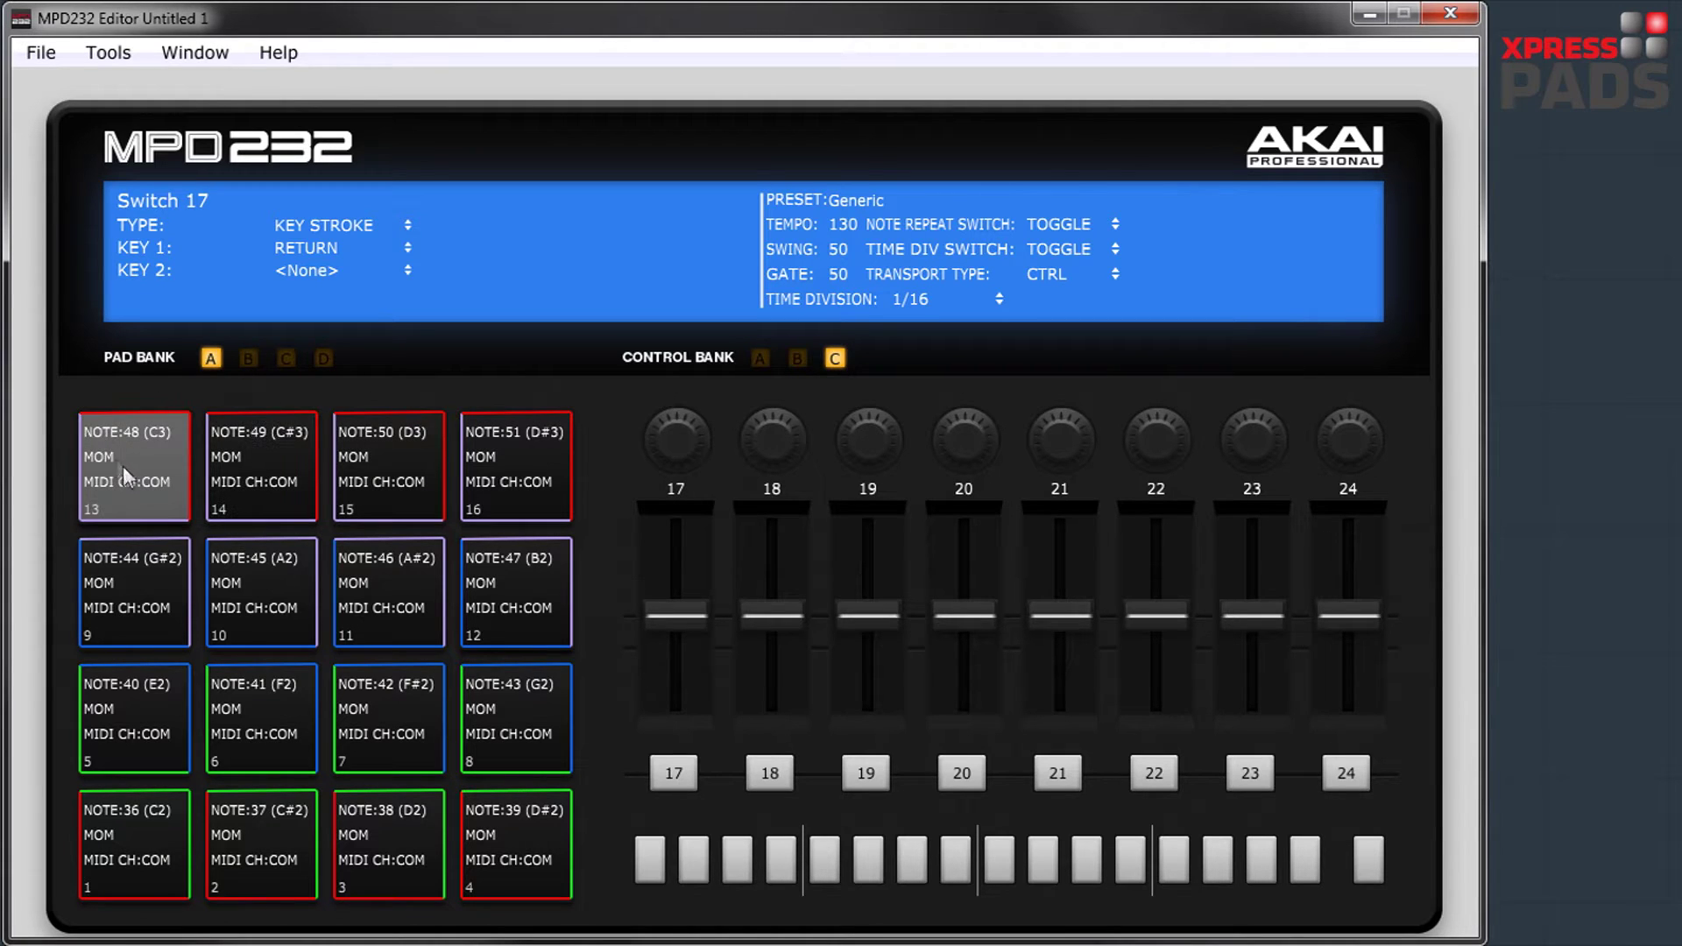
# Switch Pad 13's type to PROGRAM, then PROGRAM BANK, then back to NOTE
pyautogui.click(143, 458)
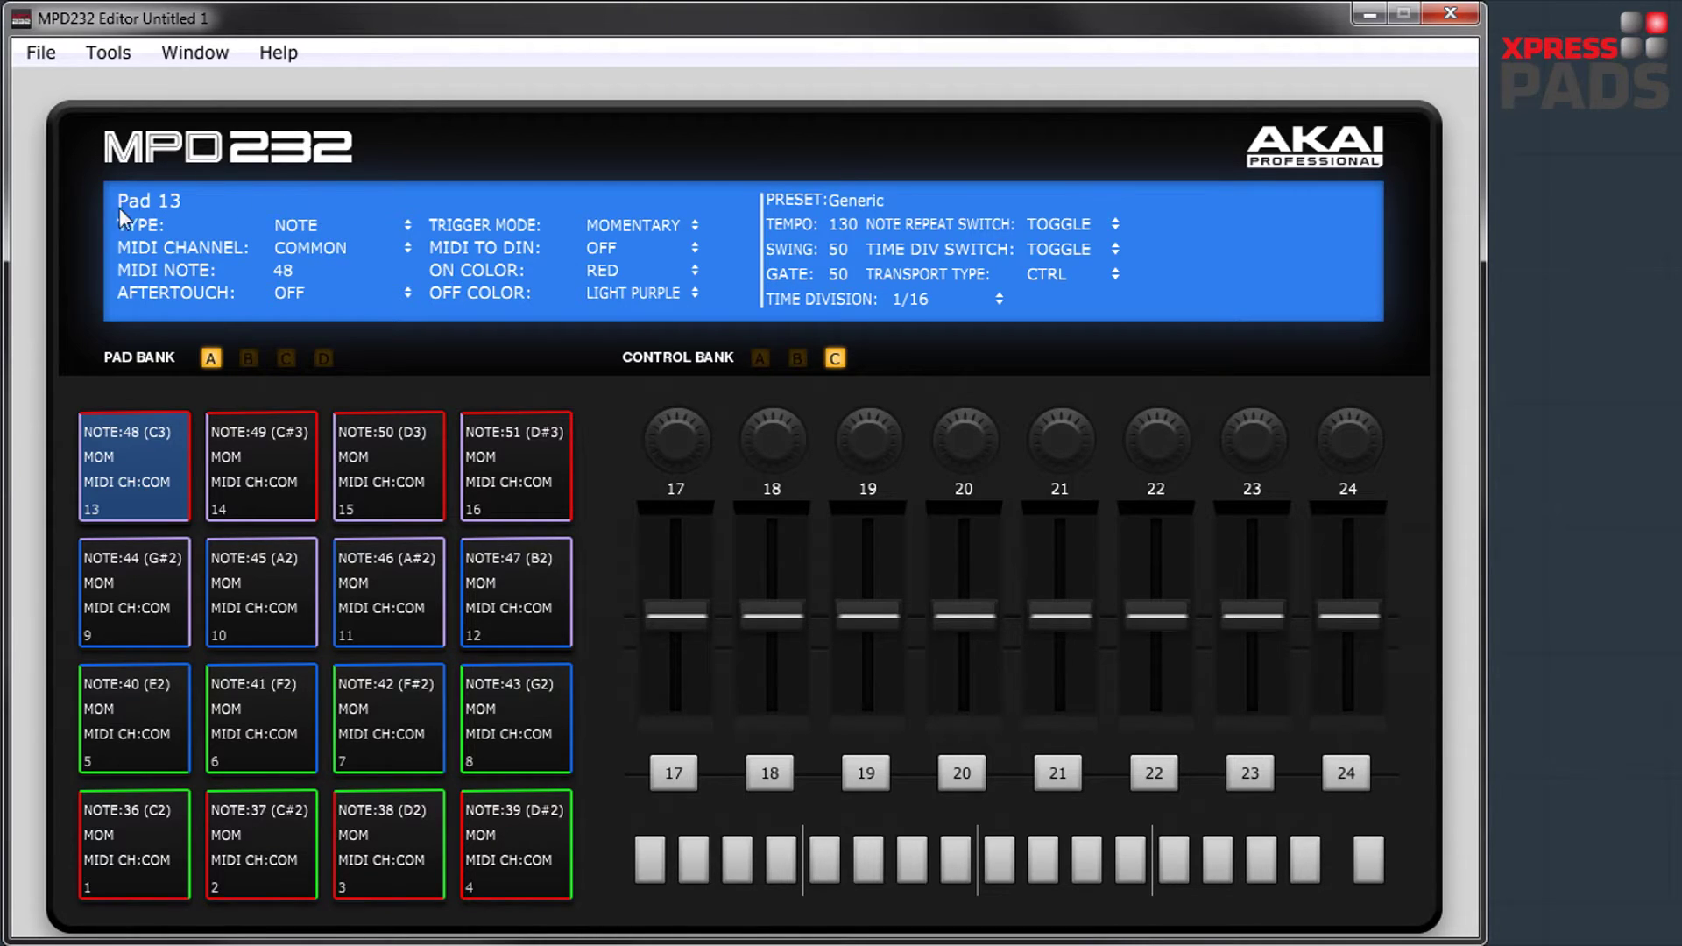
pyautogui.click(312, 228)
pyautogui.click(313, 256)
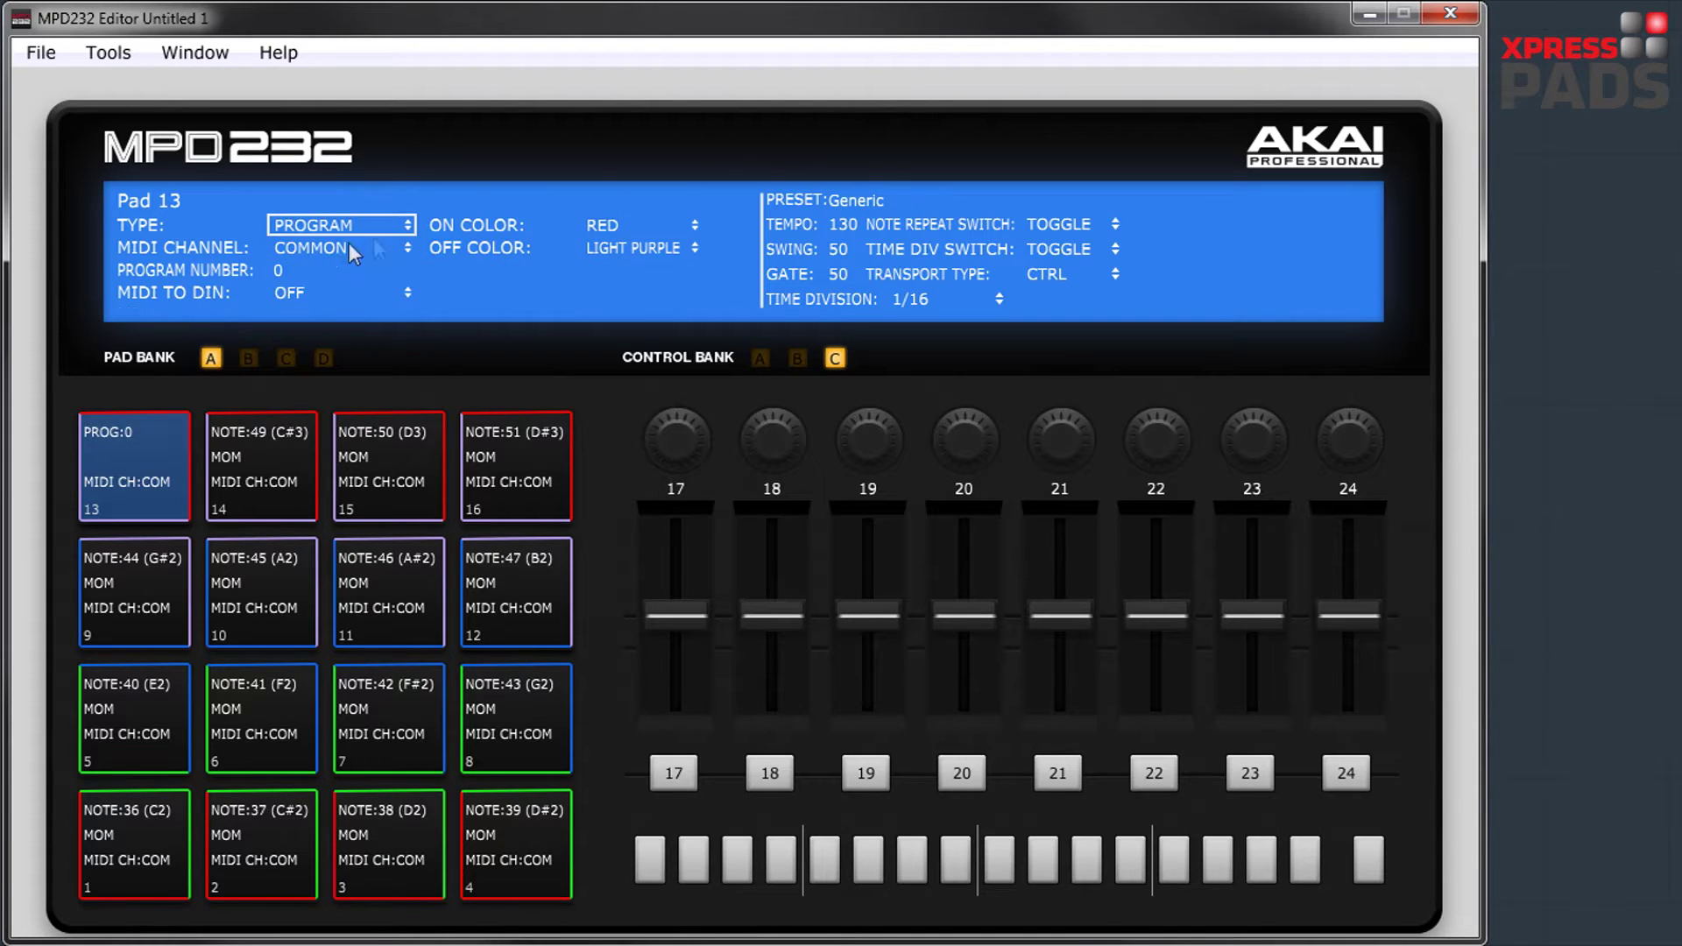
pyautogui.click(359, 227)
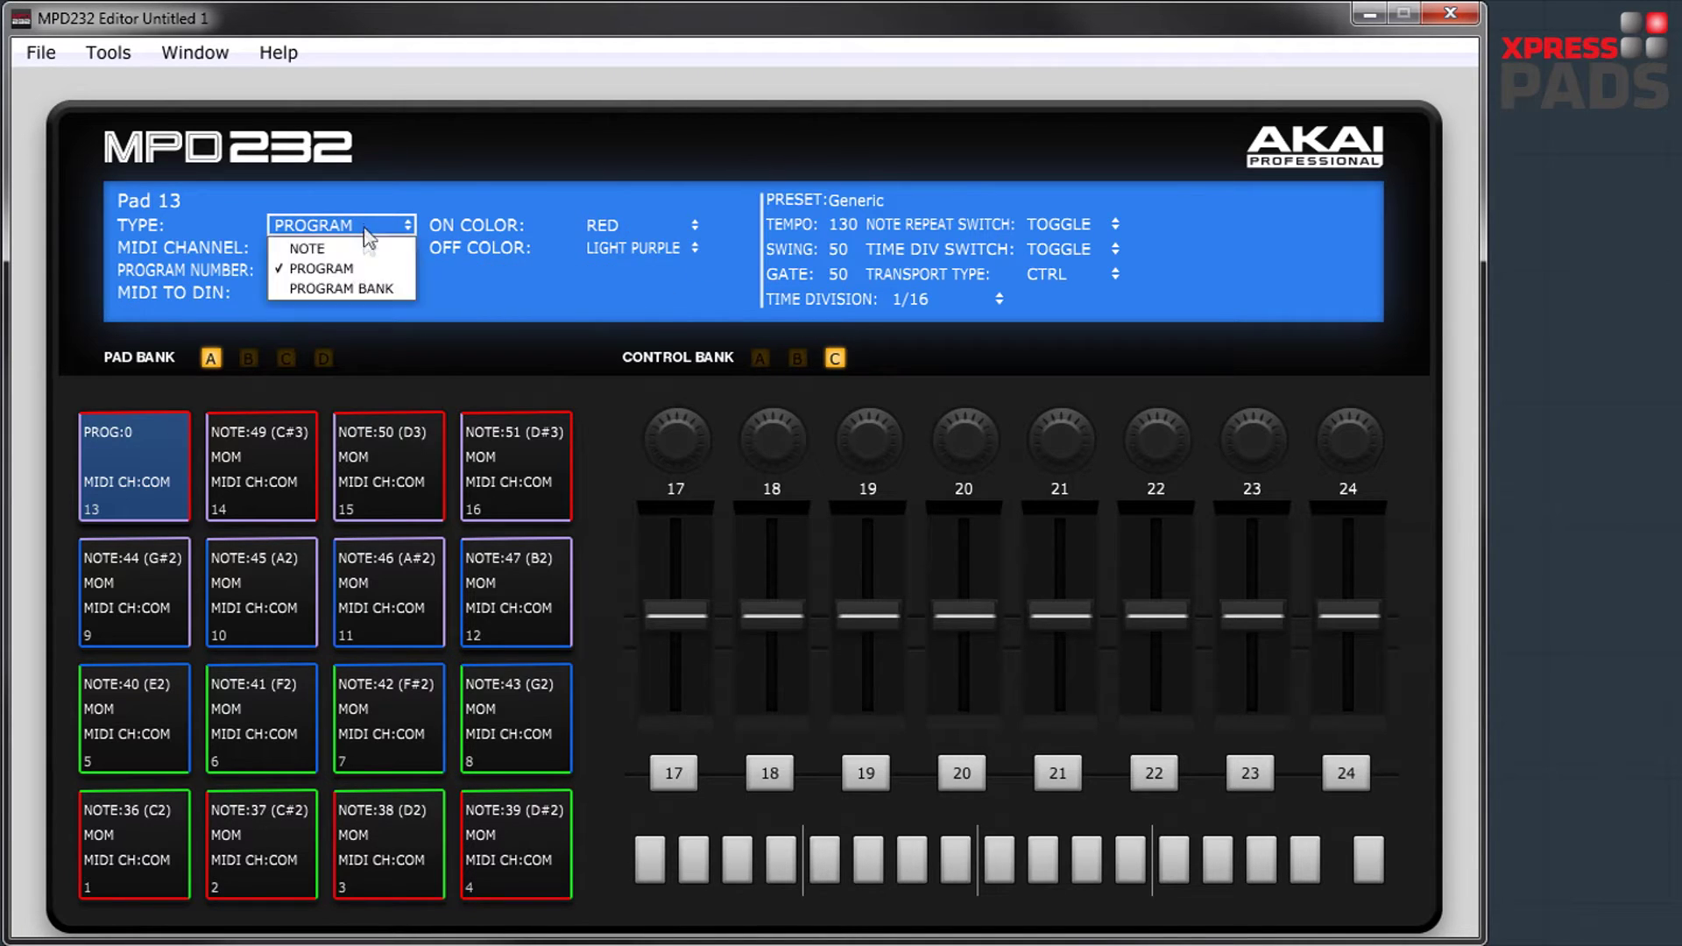
pyautogui.click(340, 290)
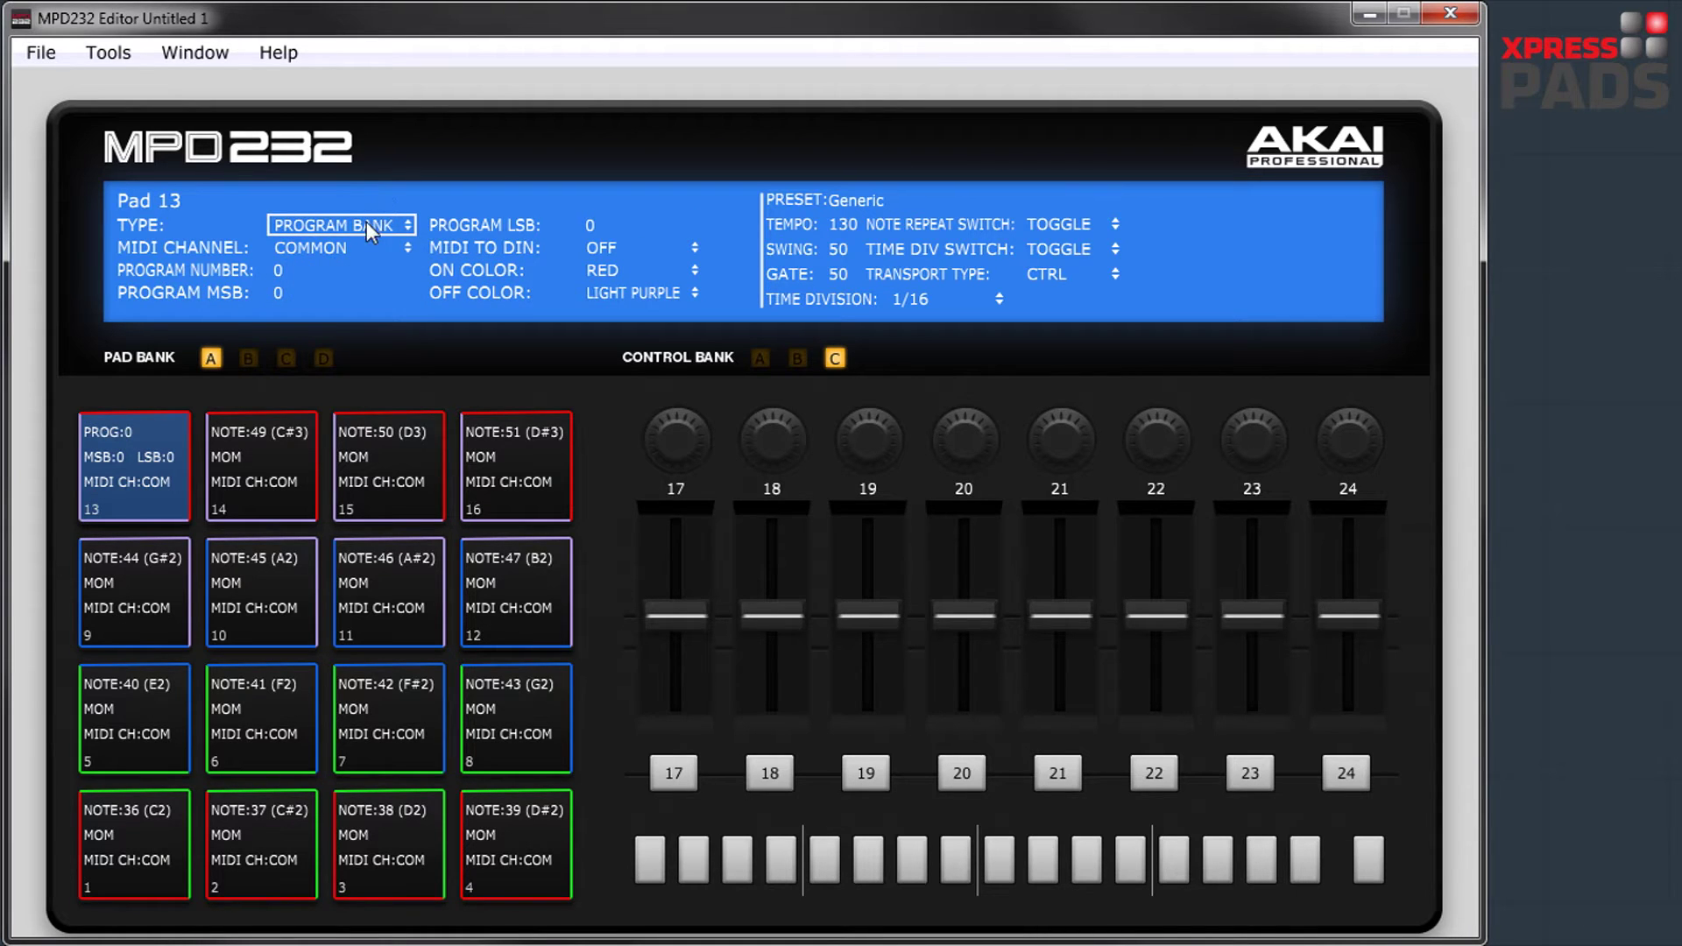
pyautogui.click(367, 223)
pyautogui.click(343, 248)
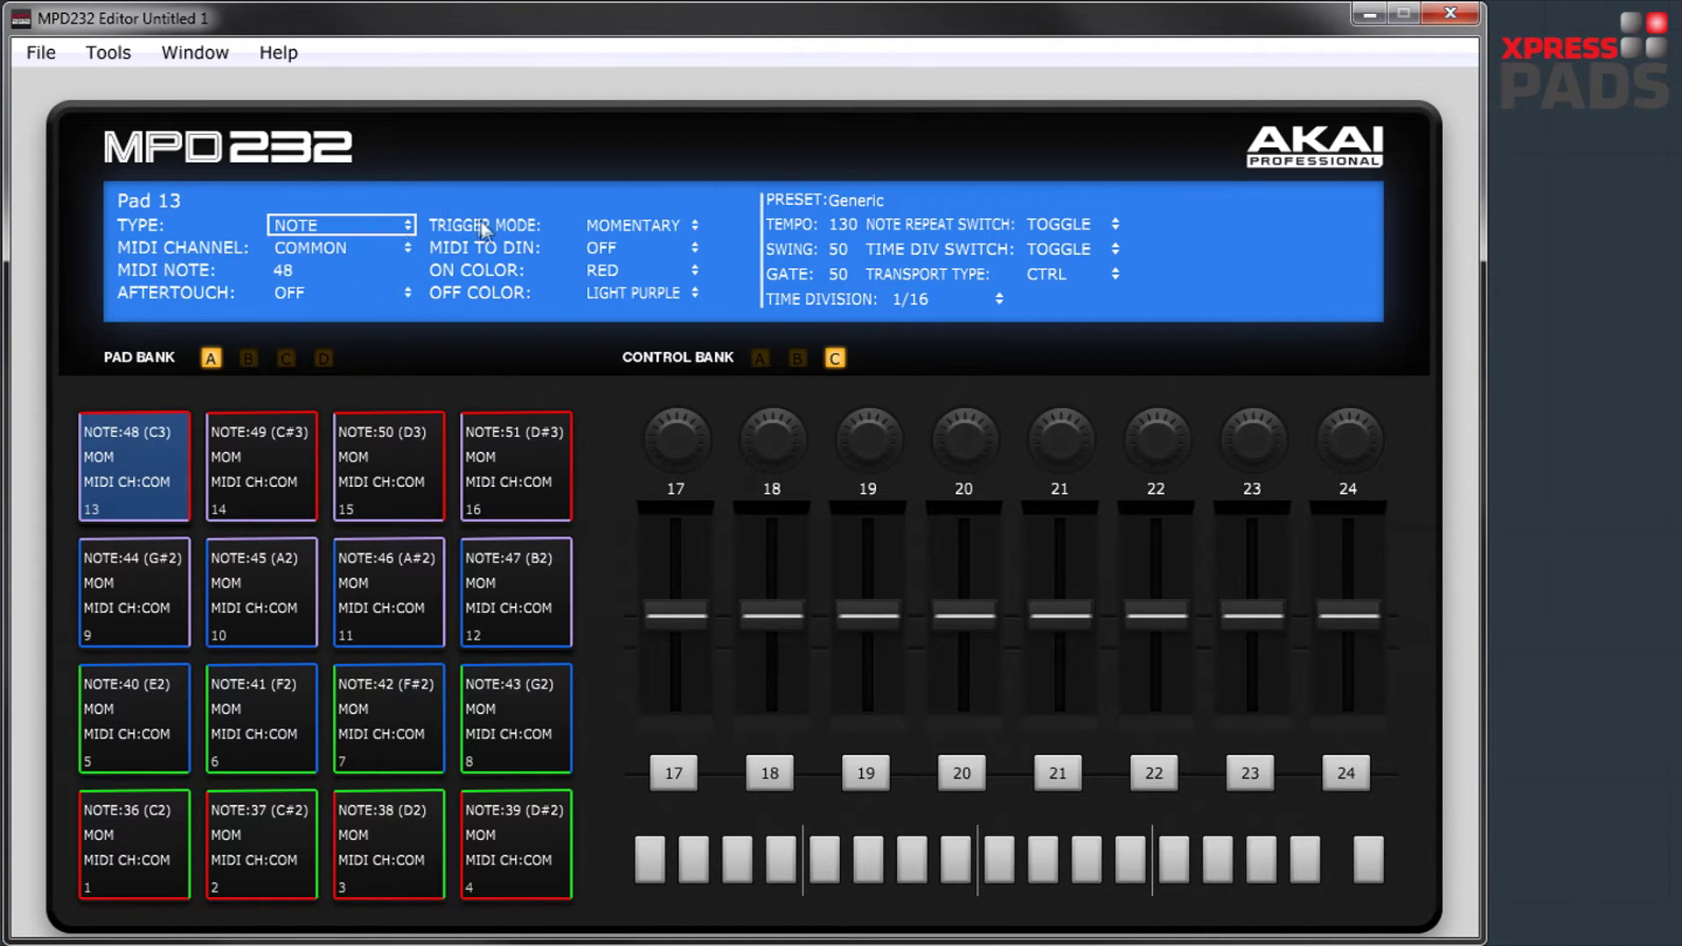
# Check Pad 13's MIDI channel (COMMON), MIDI note 48, aftertouch OFF and trigger mode options
pyautogui.click(333, 250)
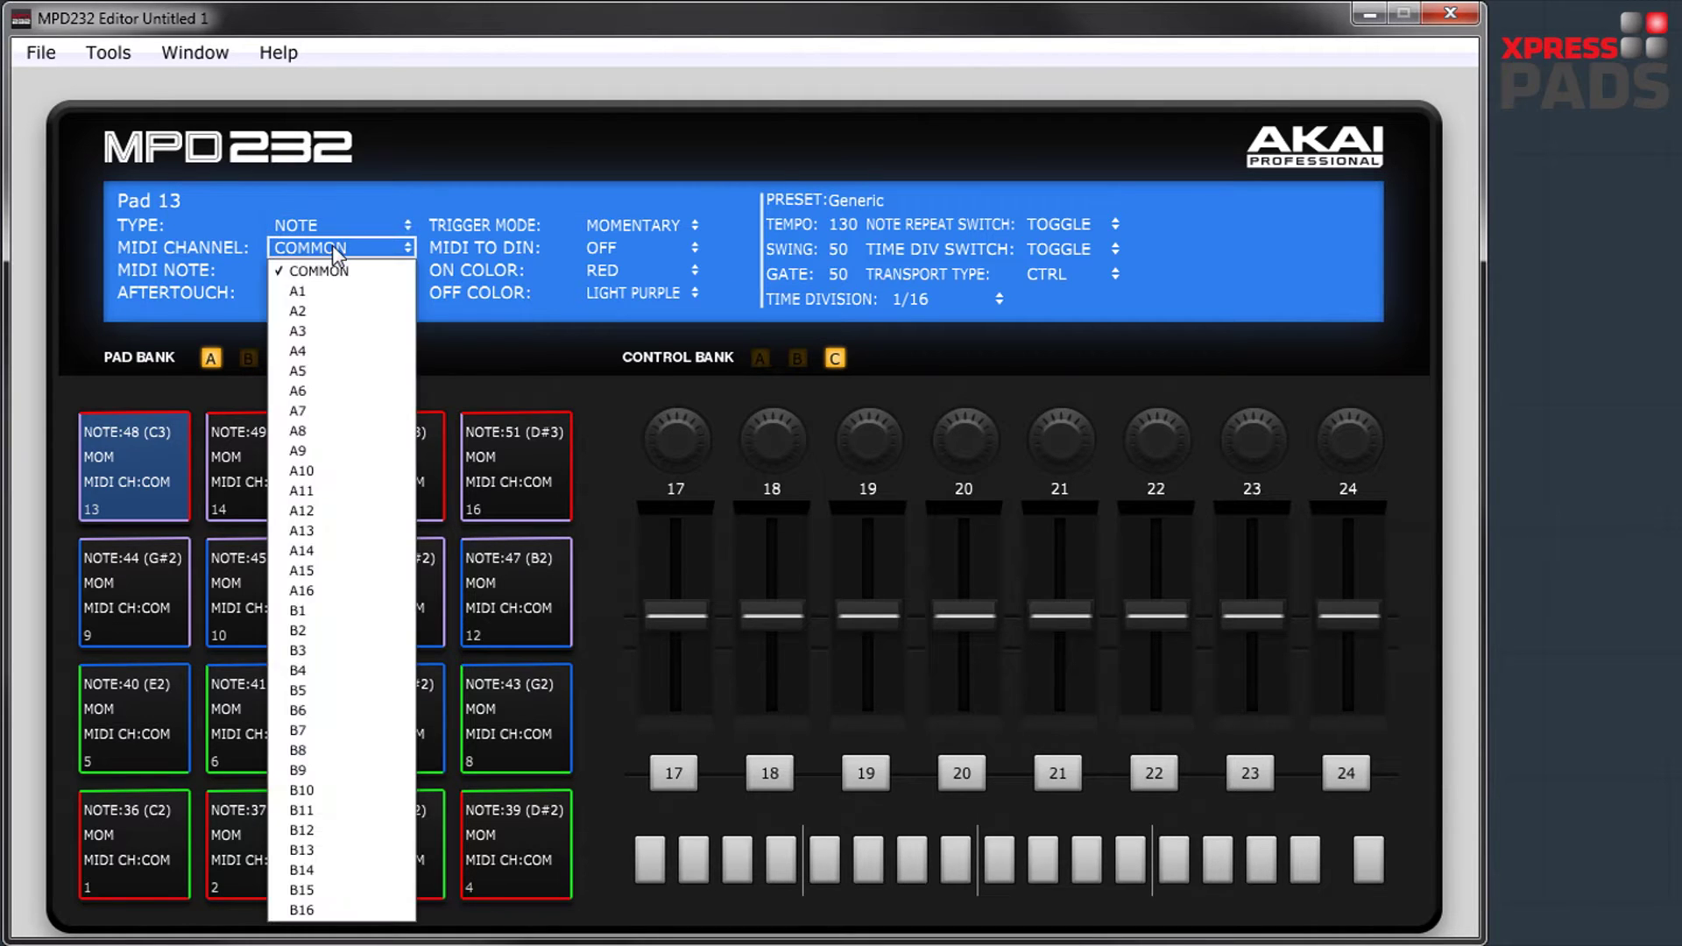
pyautogui.click(326, 260)
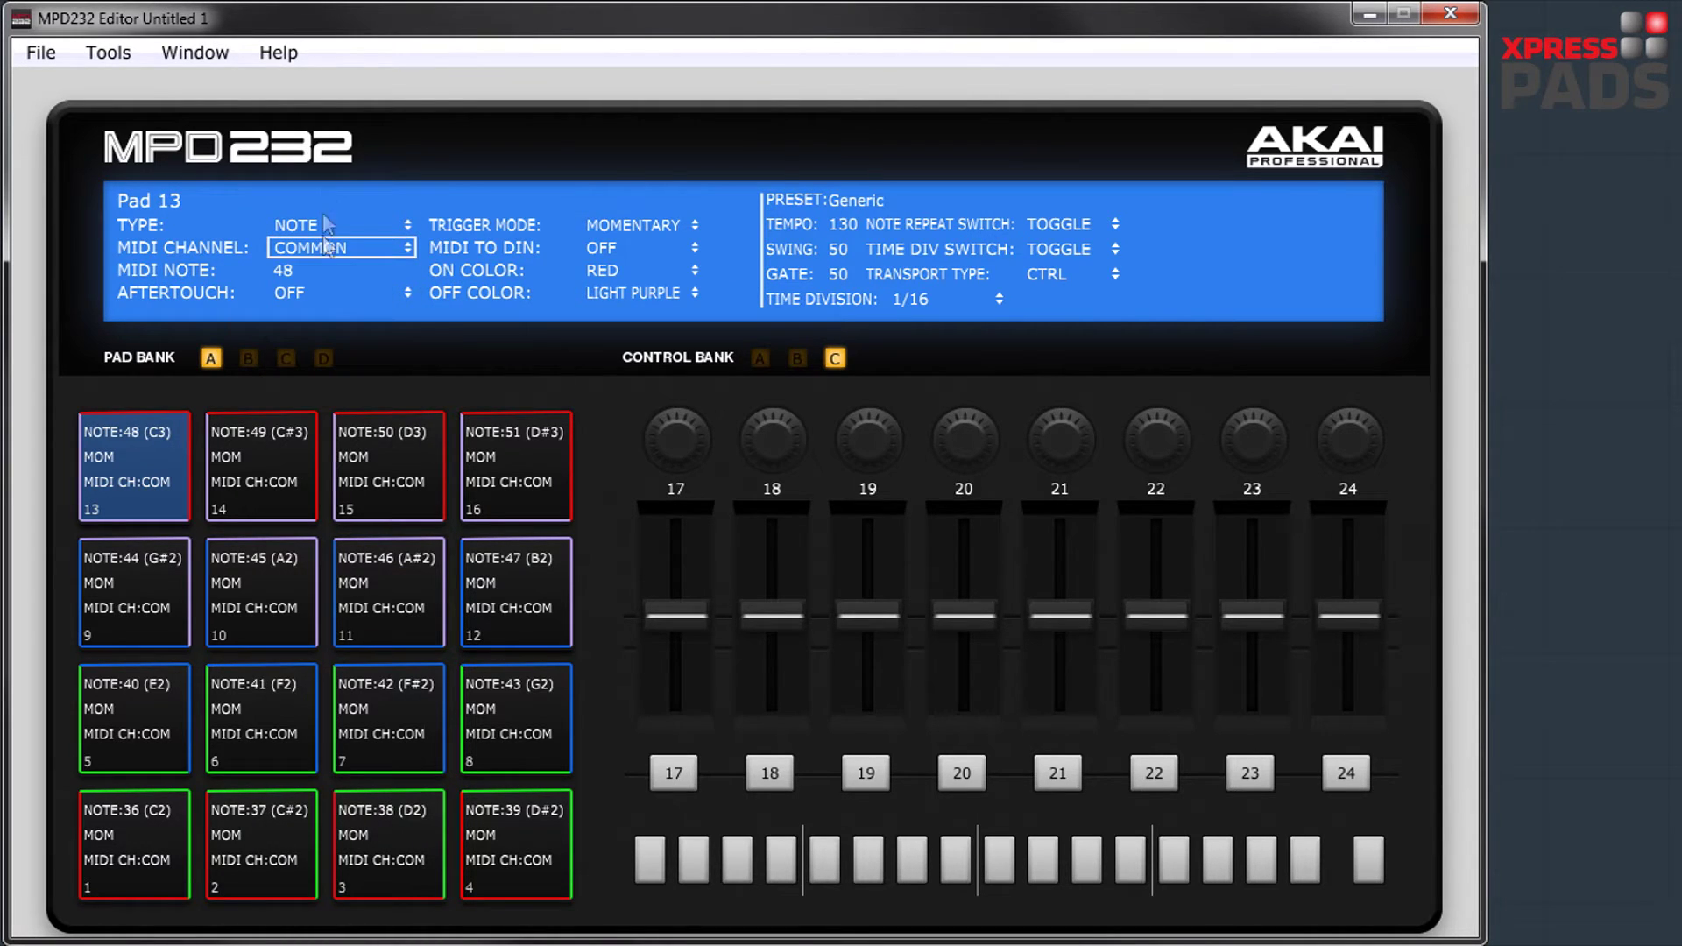
pyautogui.click(299, 270)
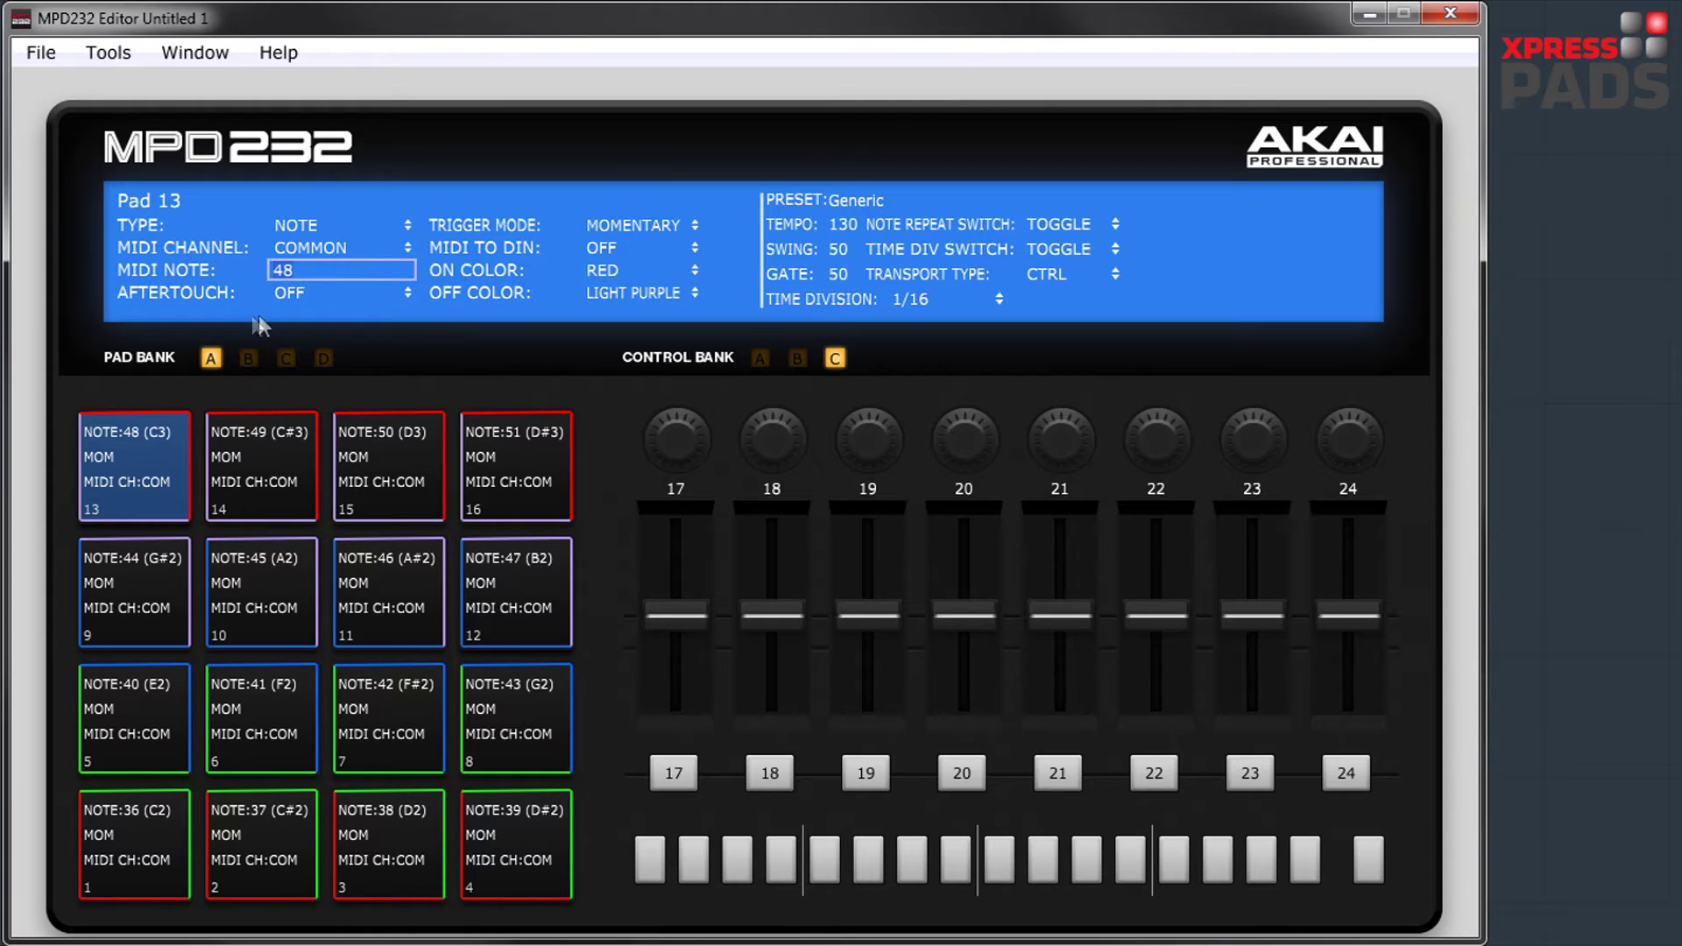
pyautogui.click(291, 294)
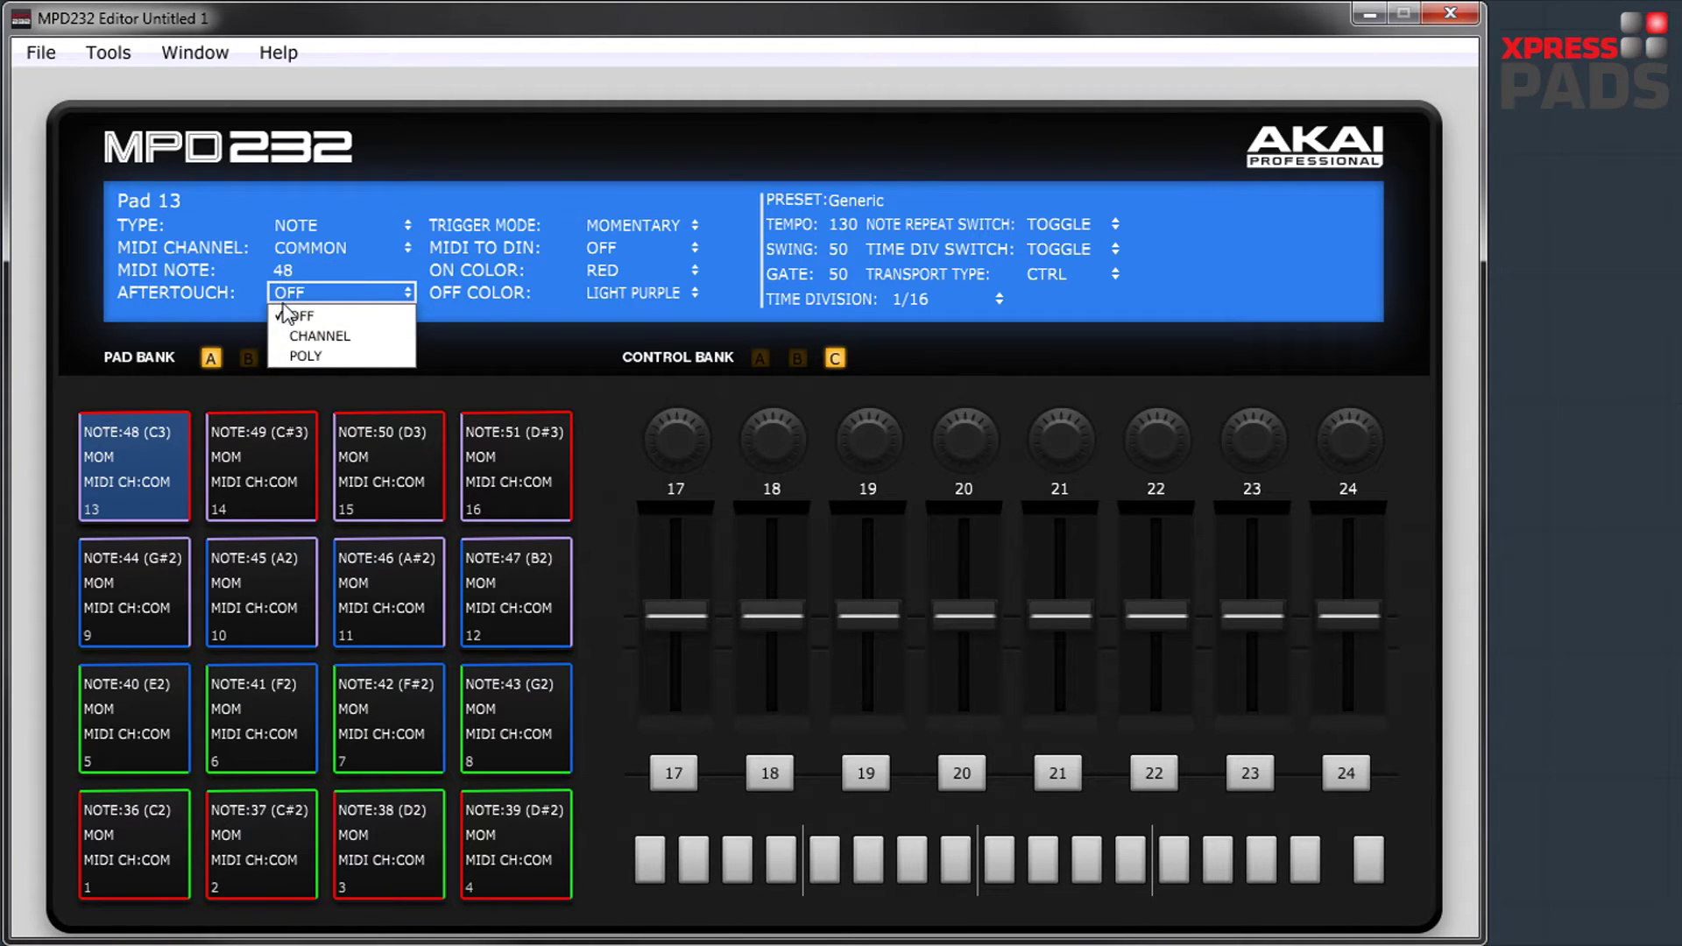
pyautogui.click(236, 314)
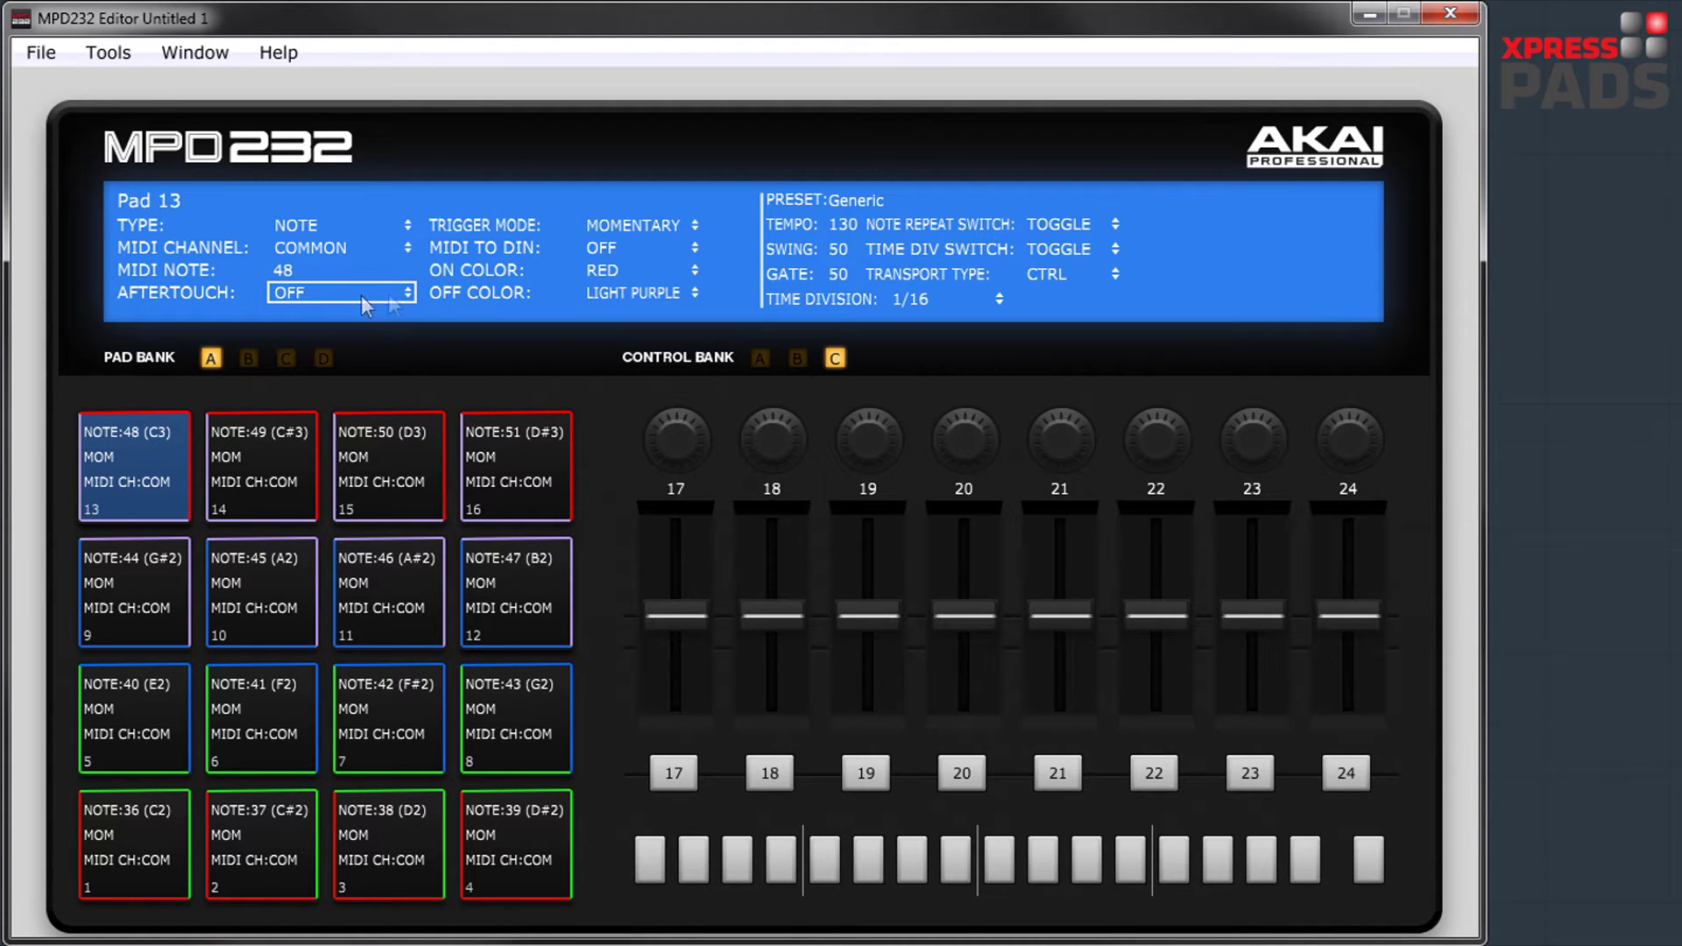
pyautogui.click(655, 225)
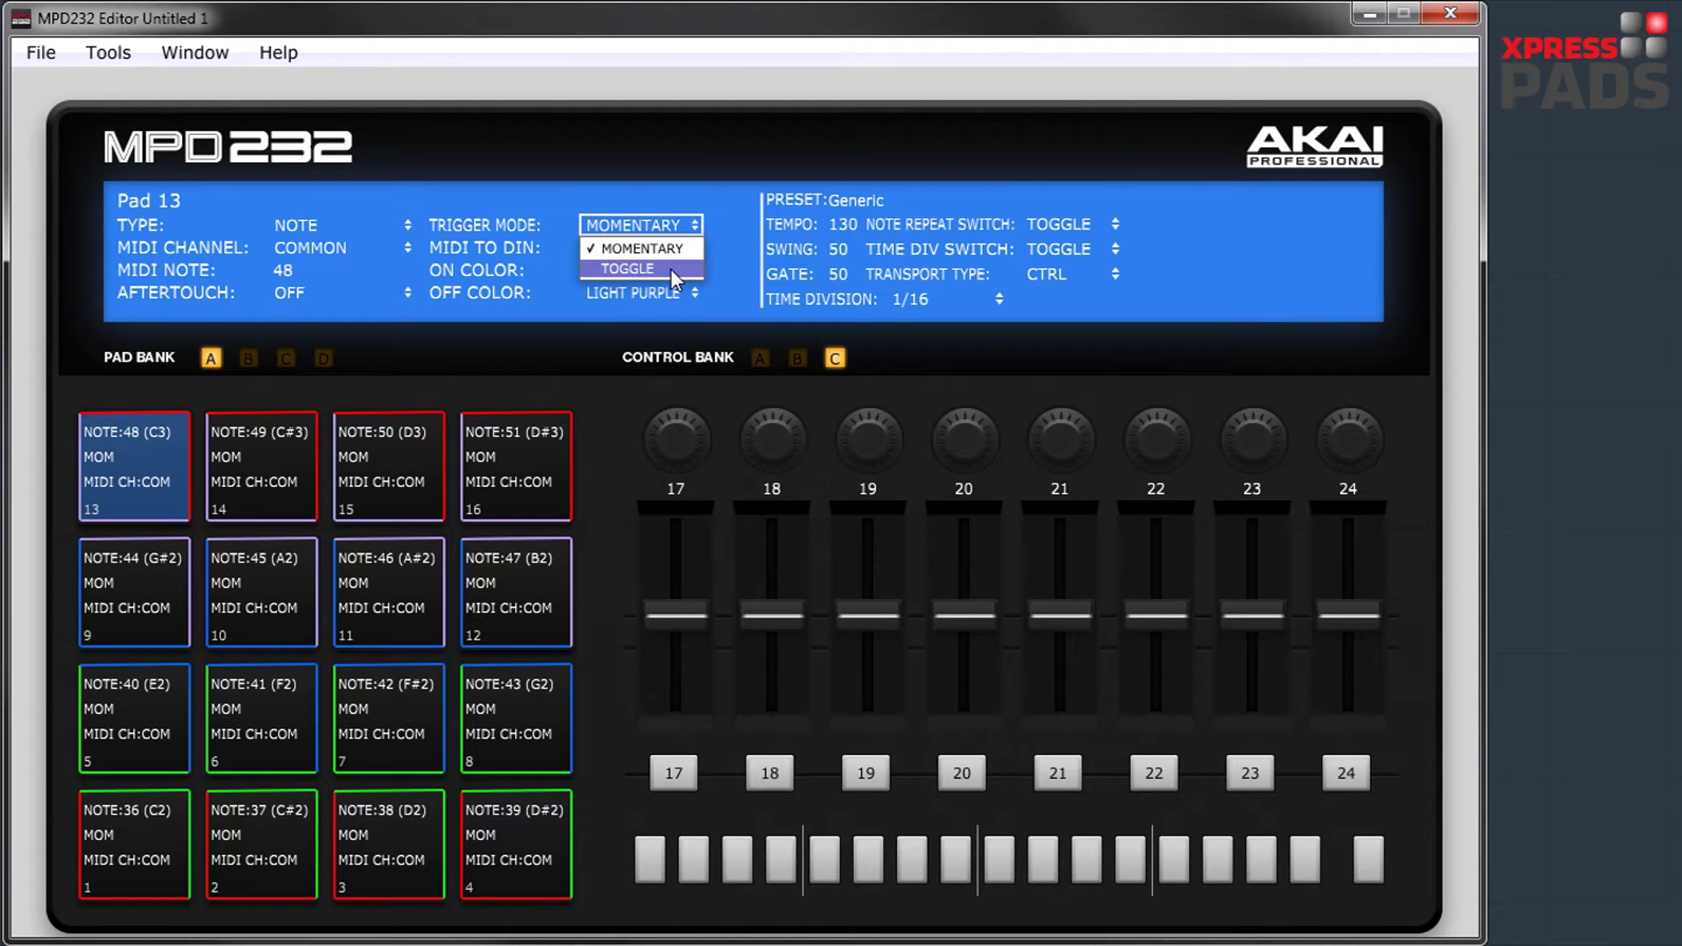
pyautogui.click(657, 219)
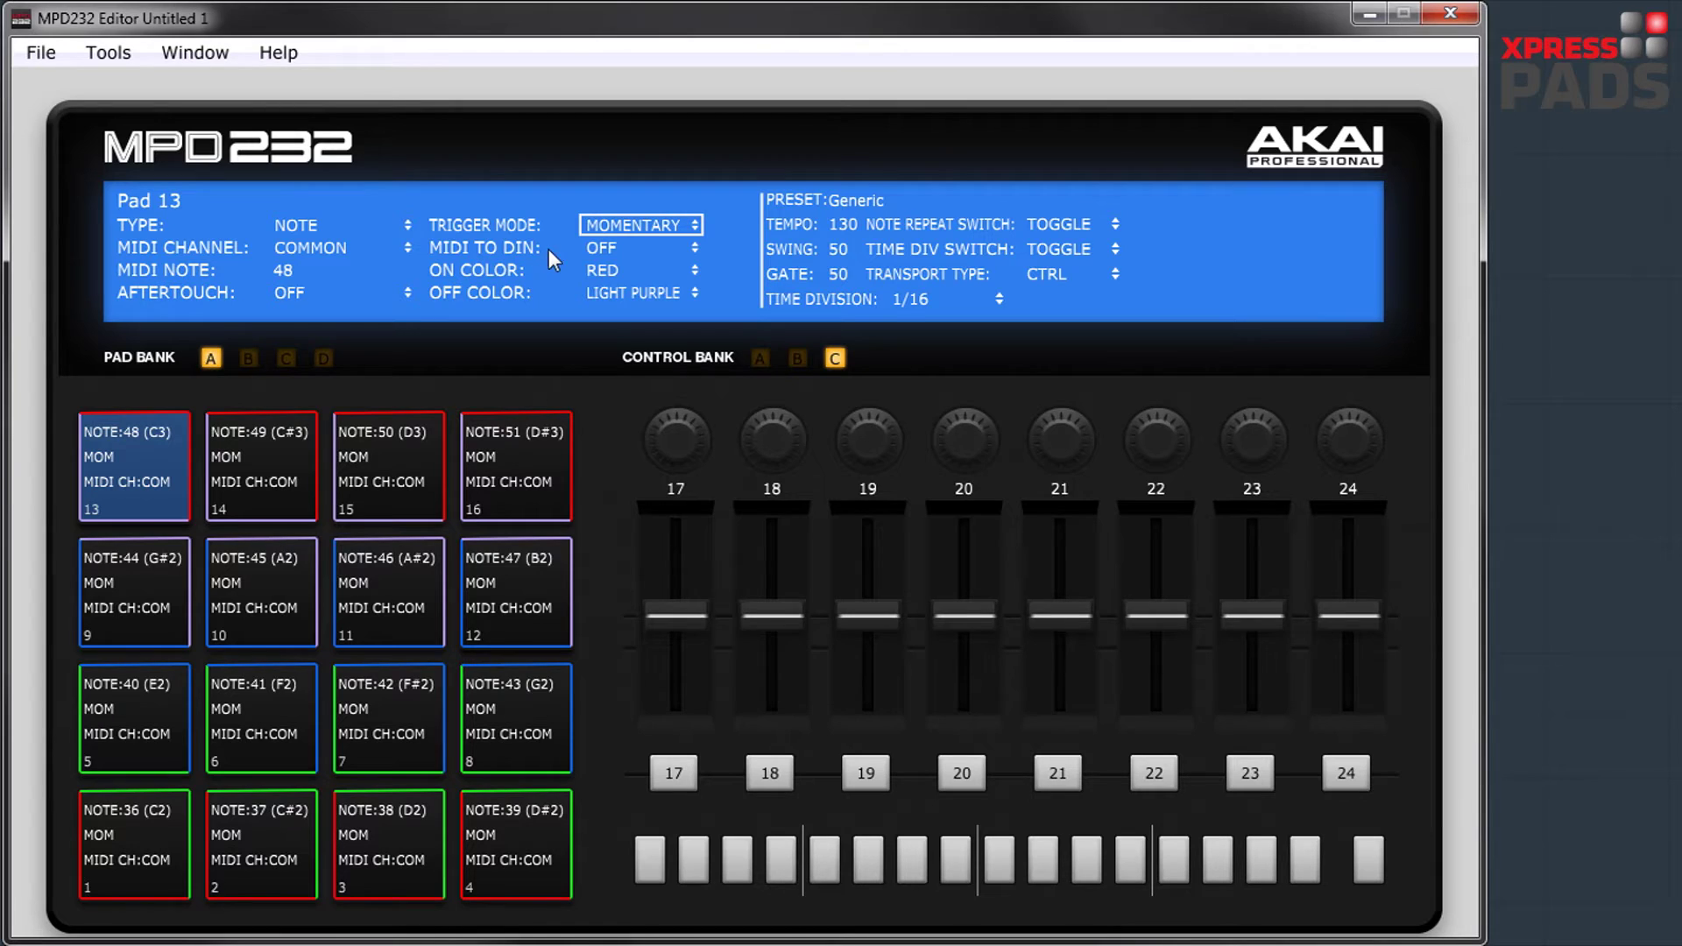
pyautogui.click(627, 250)
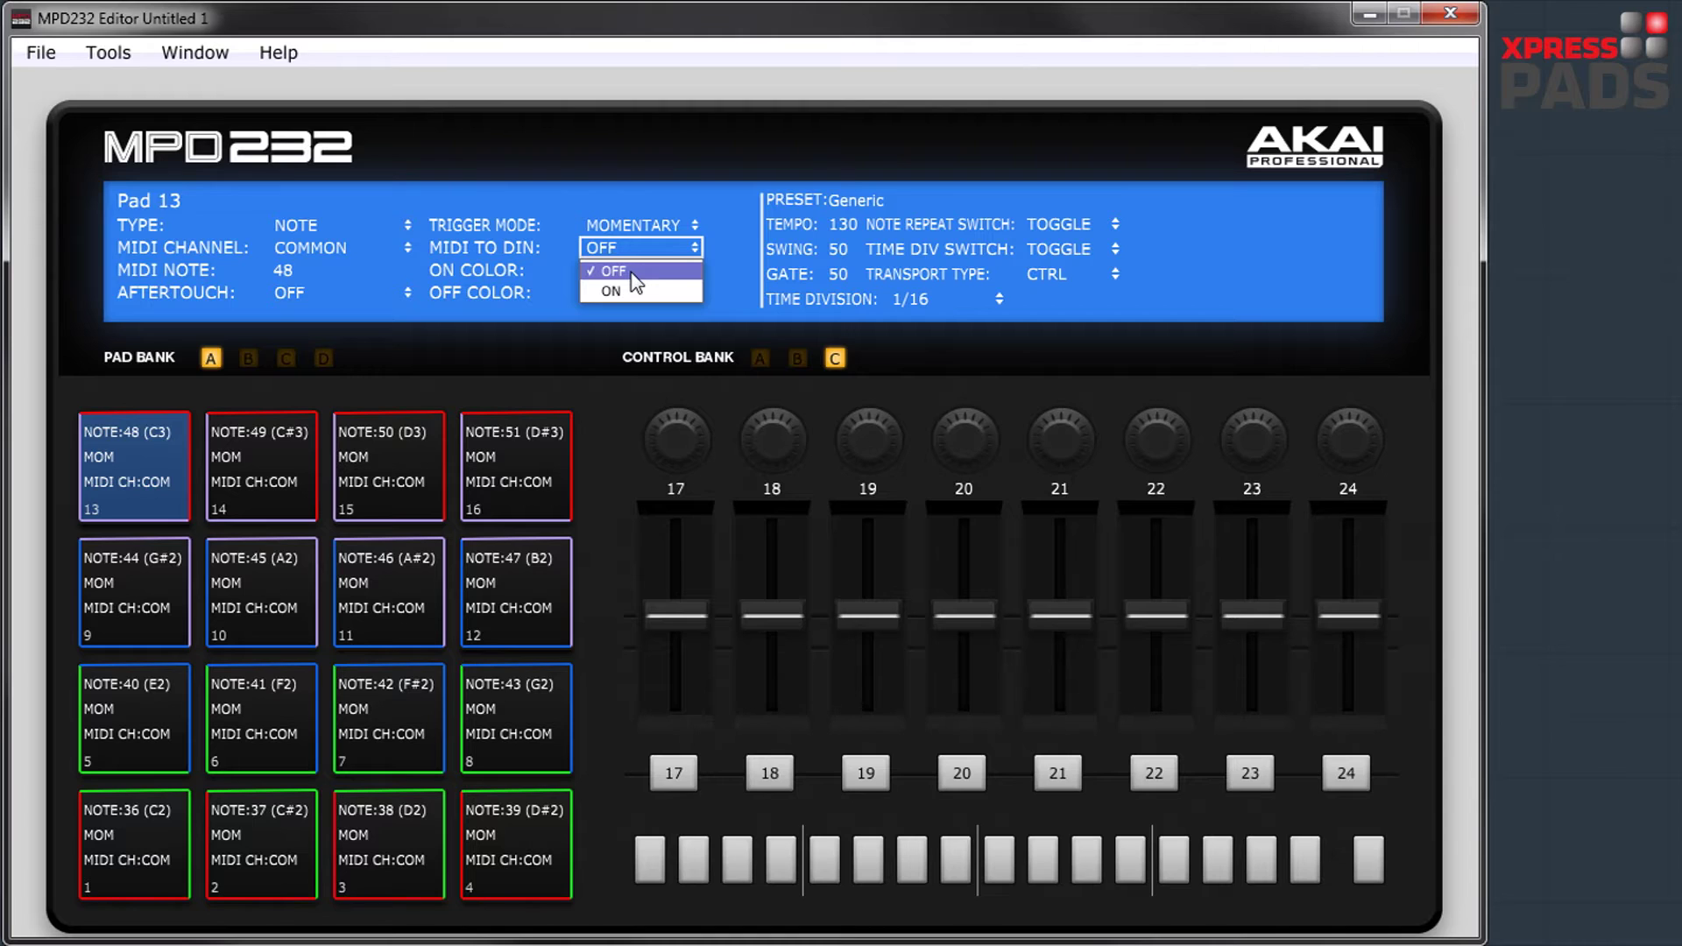
pyautogui.click(632, 273)
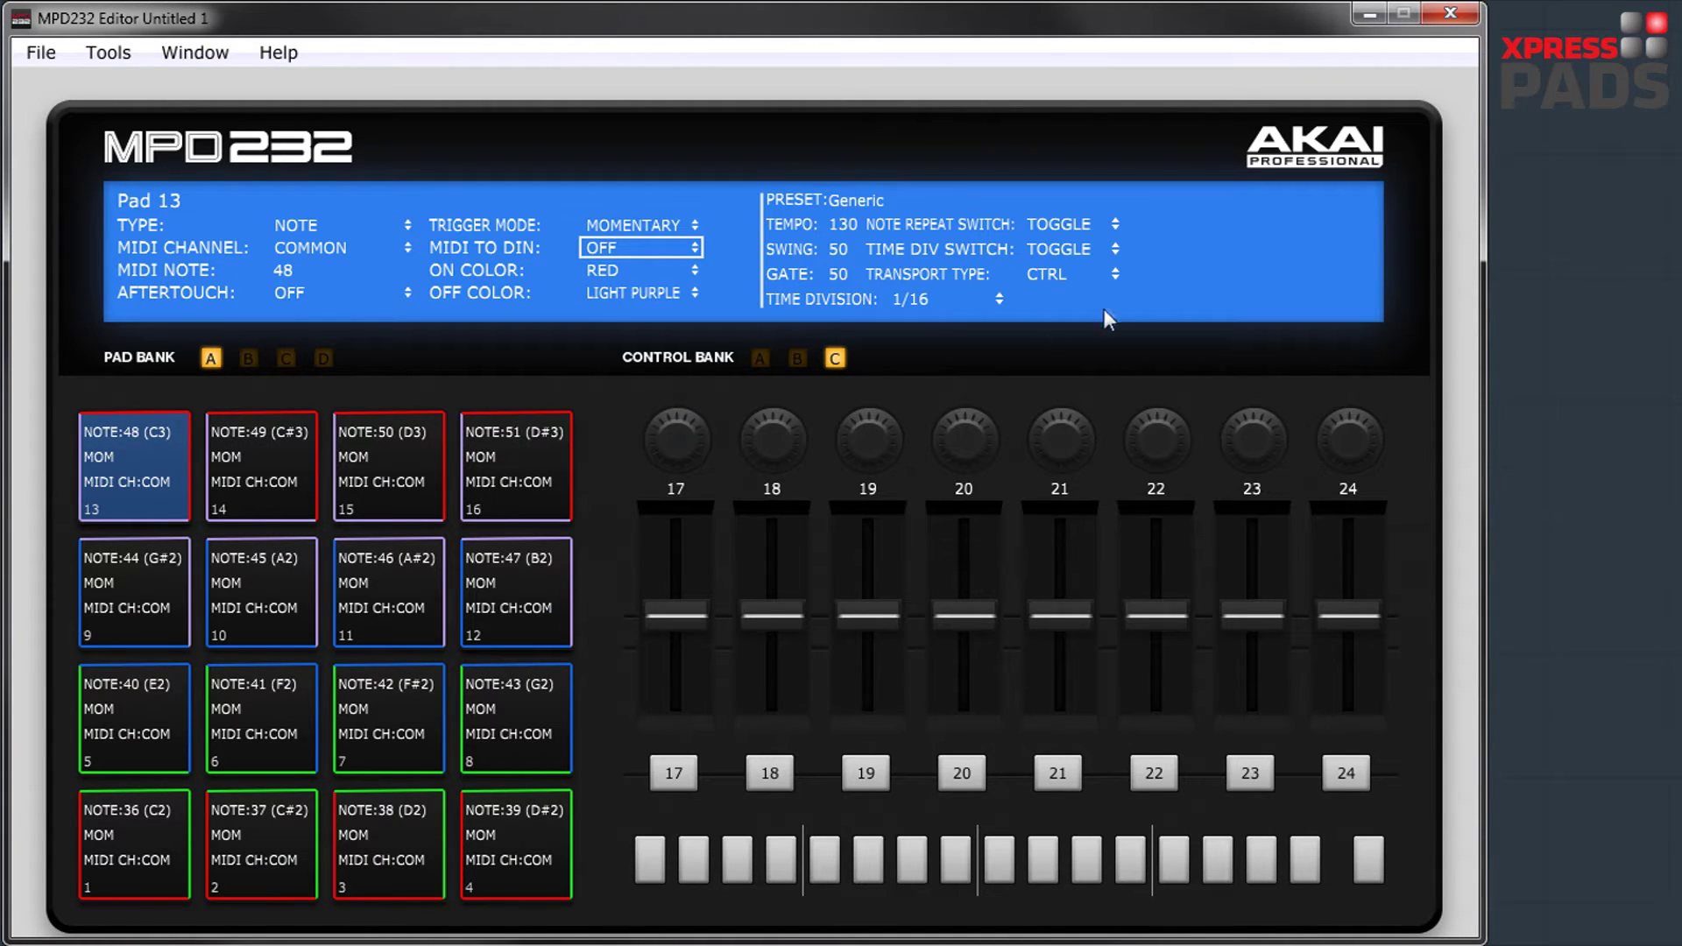
pyautogui.click(678, 445)
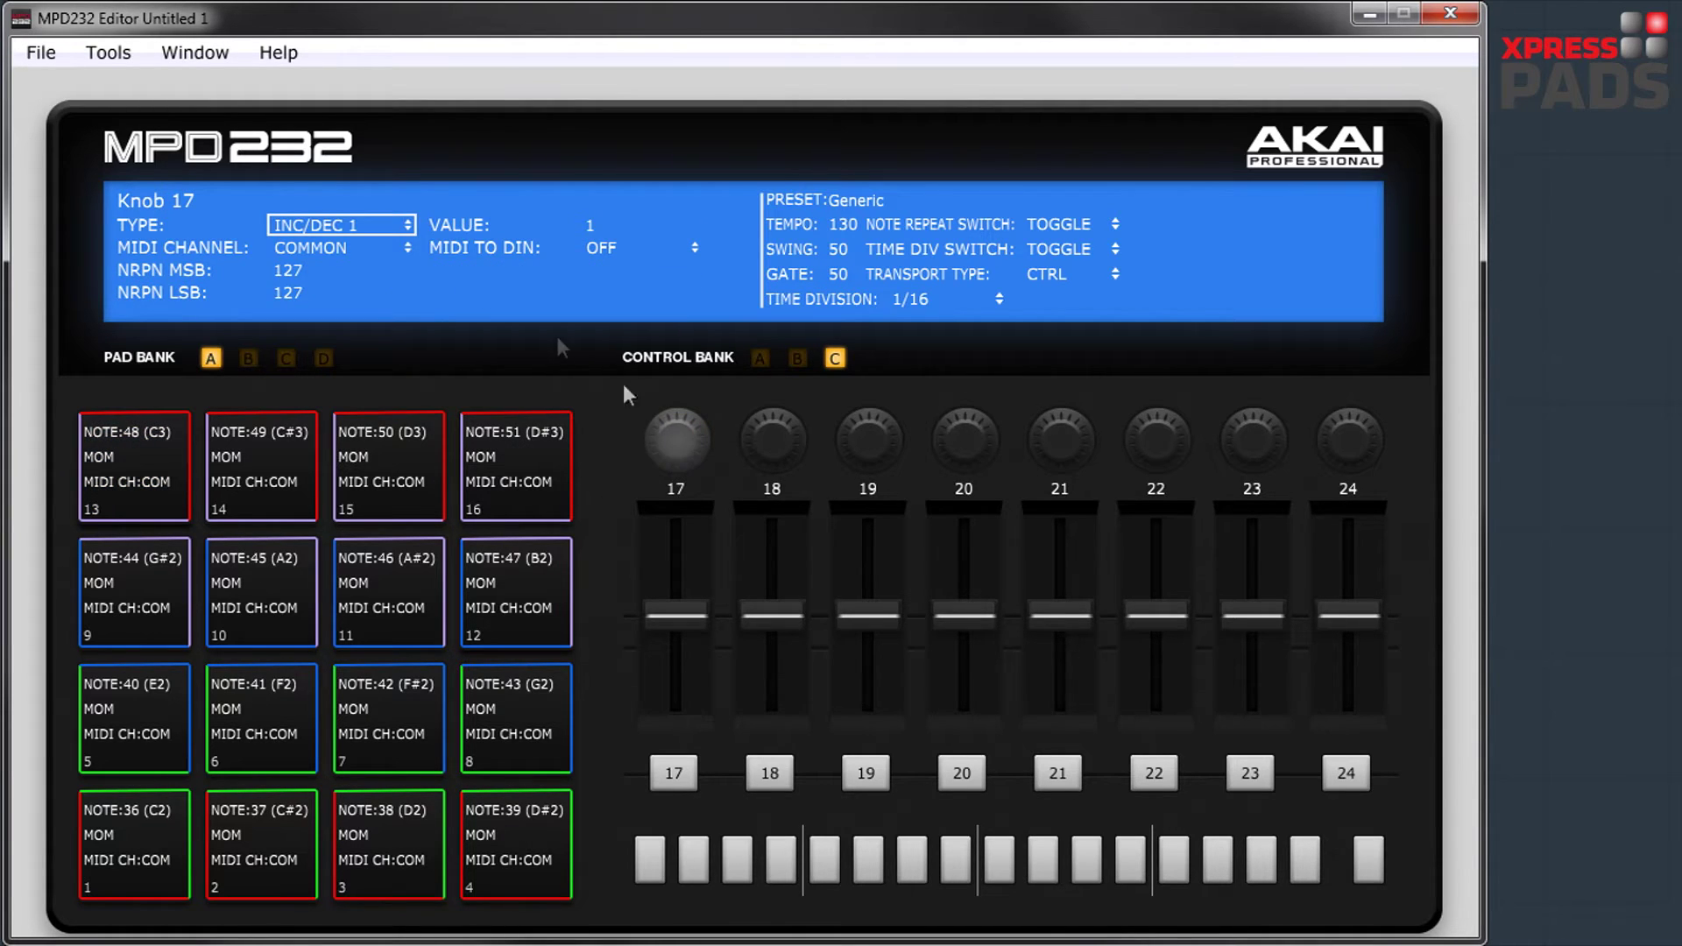
# Try knob 17 as aftertouch, then set its type back to CC
pyautogui.click(362, 226)
pyautogui.click(343, 250)
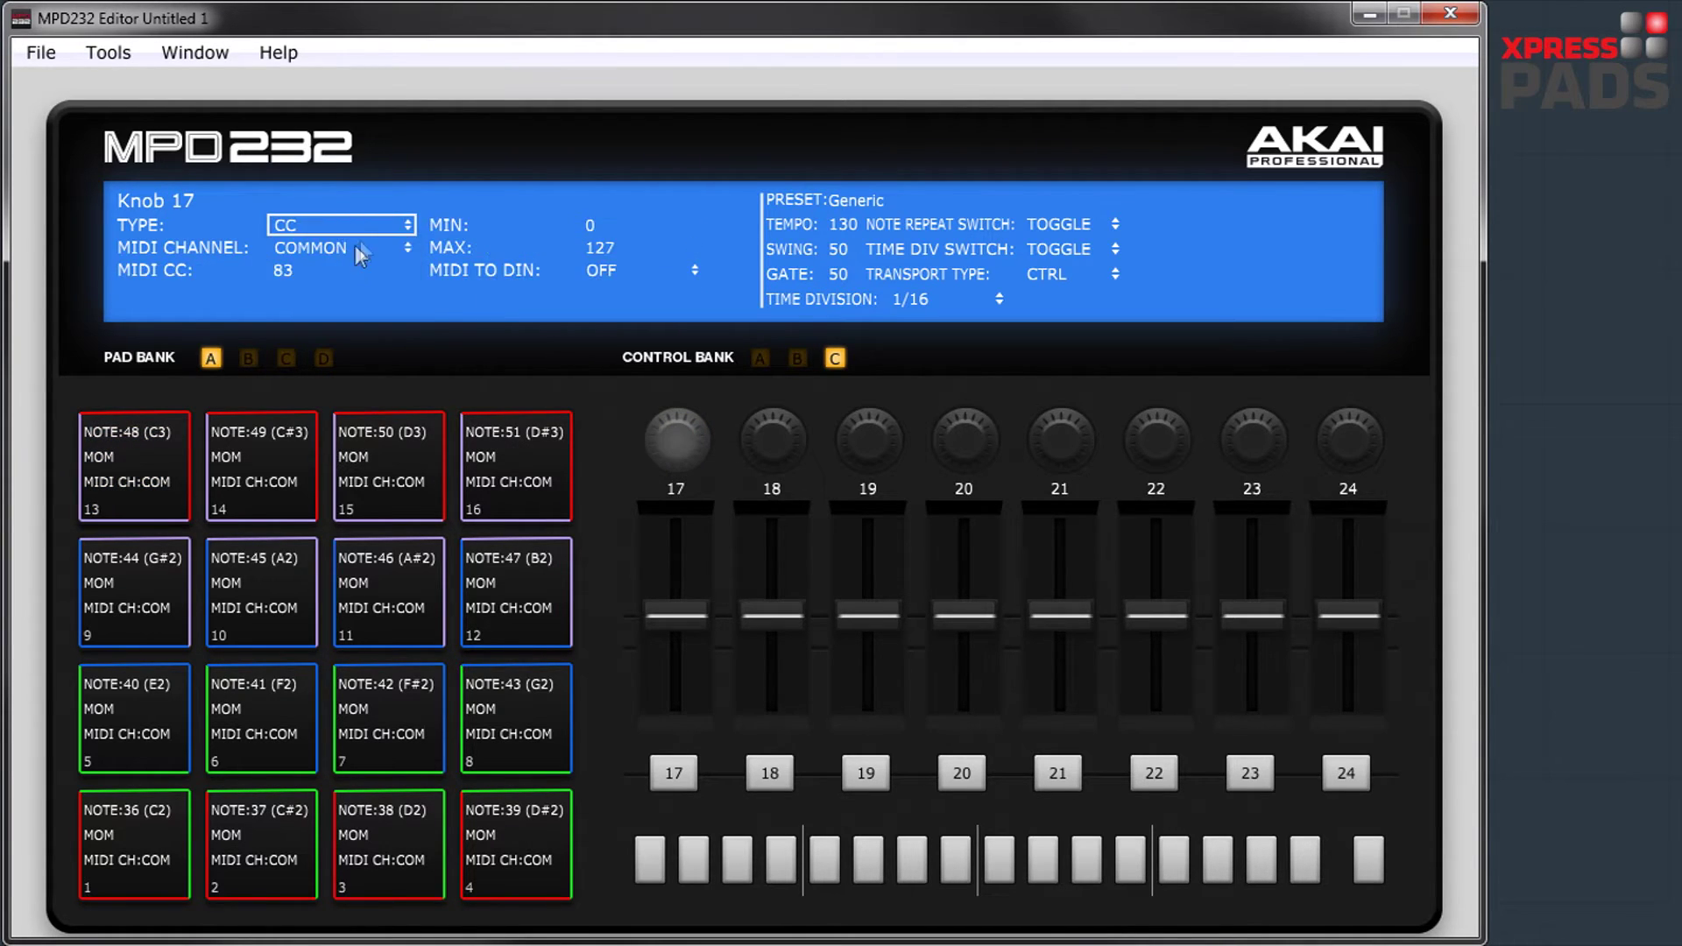
pyautogui.click(353, 224)
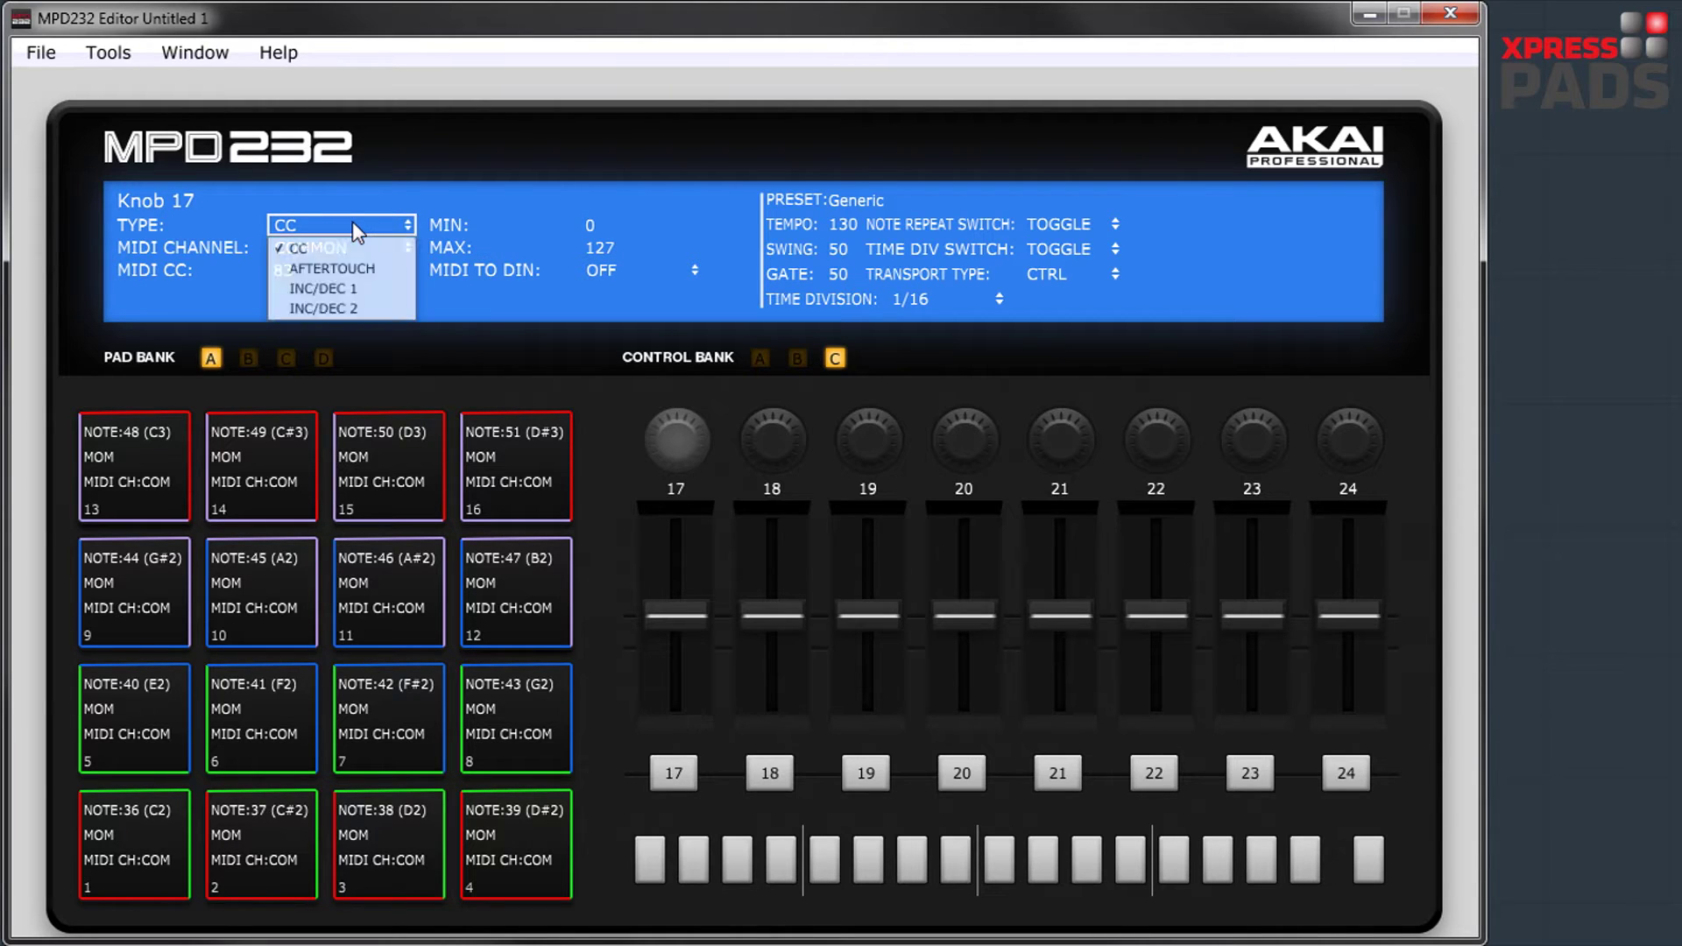
pyautogui.click(358, 270)
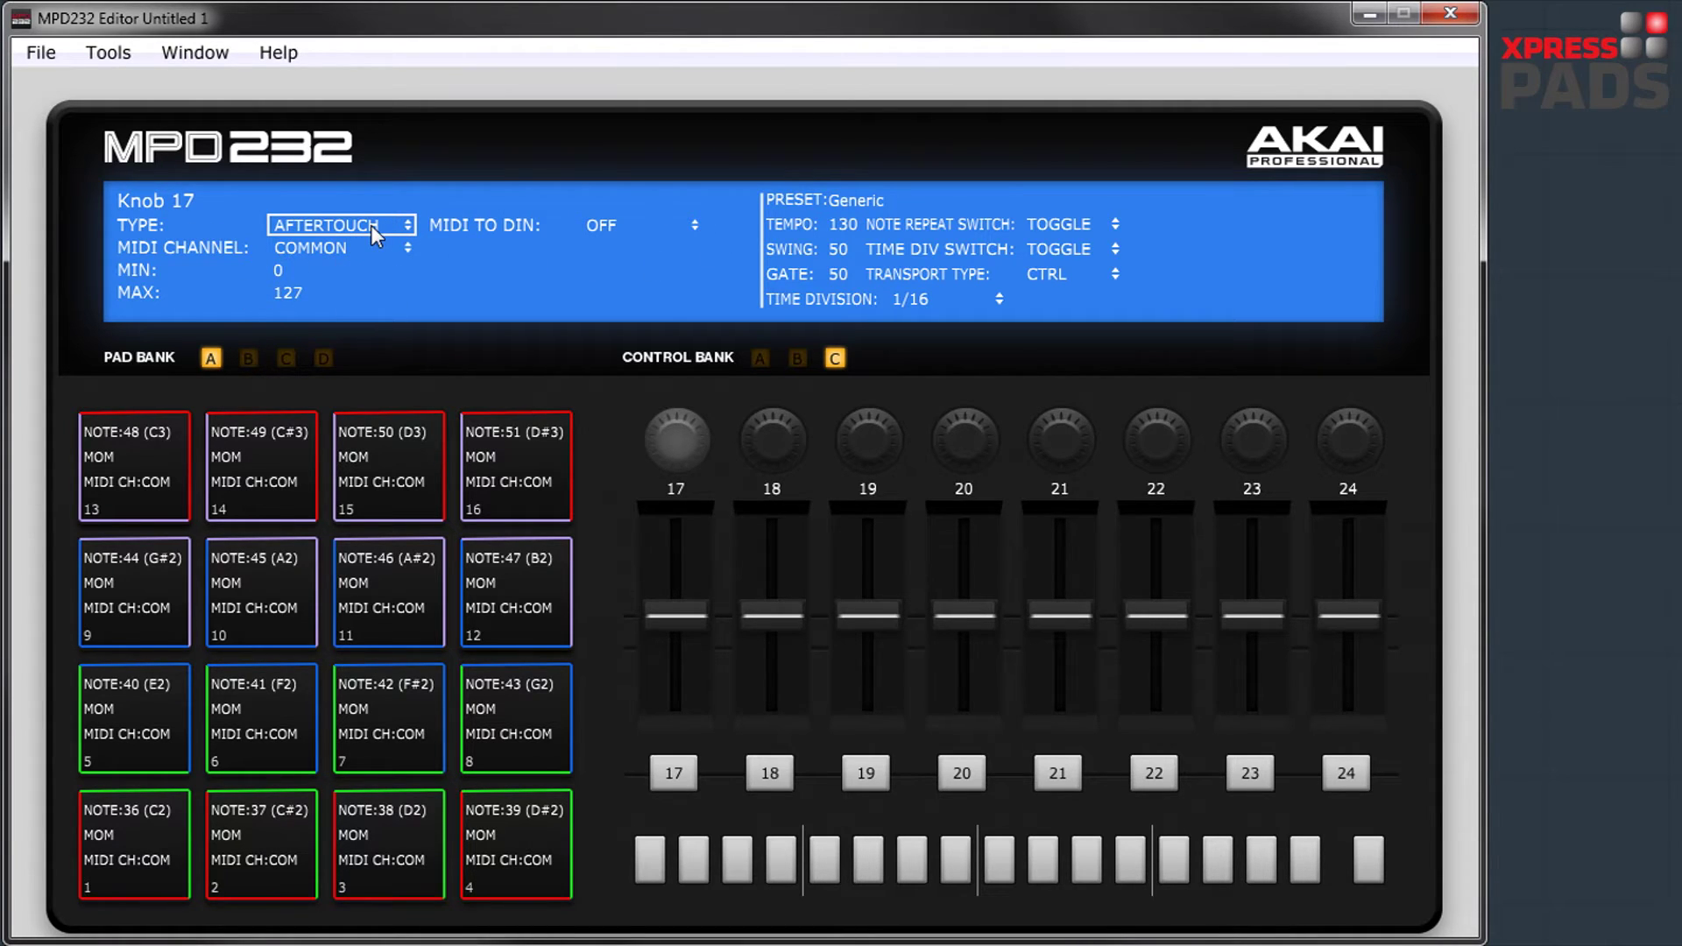
pyautogui.click(370, 224)
pyautogui.click(354, 234)
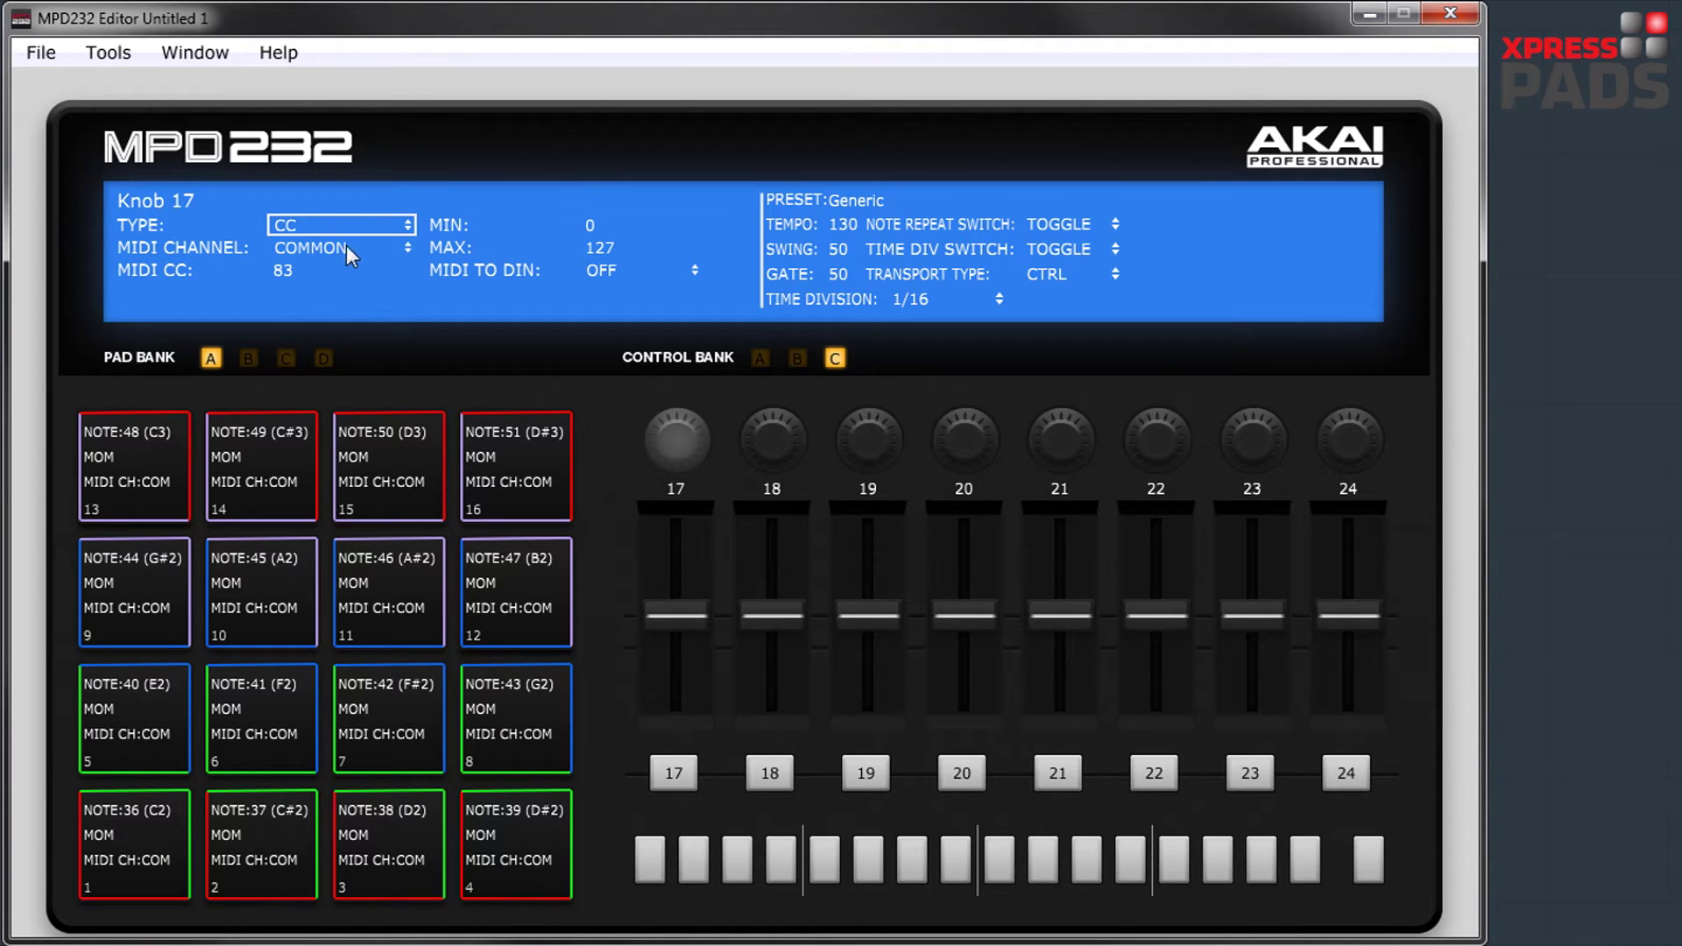
# Keep knob 17 on the COMMON MIDI channel and confirm MIDI CC 83
pyautogui.click(333, 248)
pyautogui.click(248, 288)
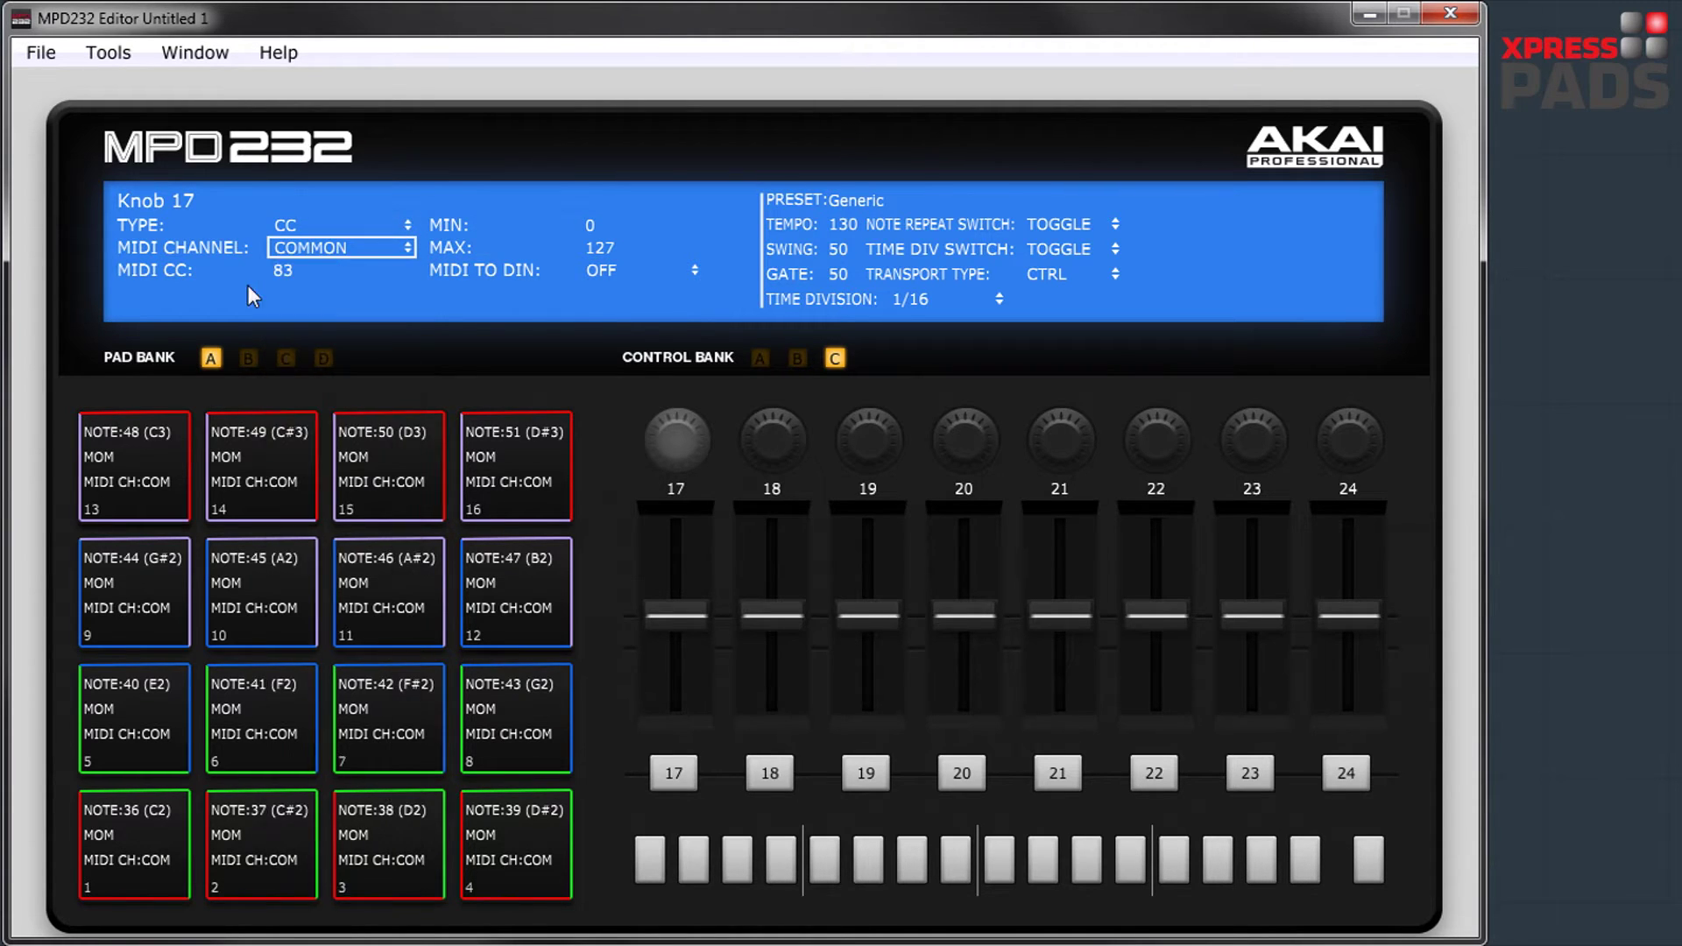
pyautogui.click(292, 269)
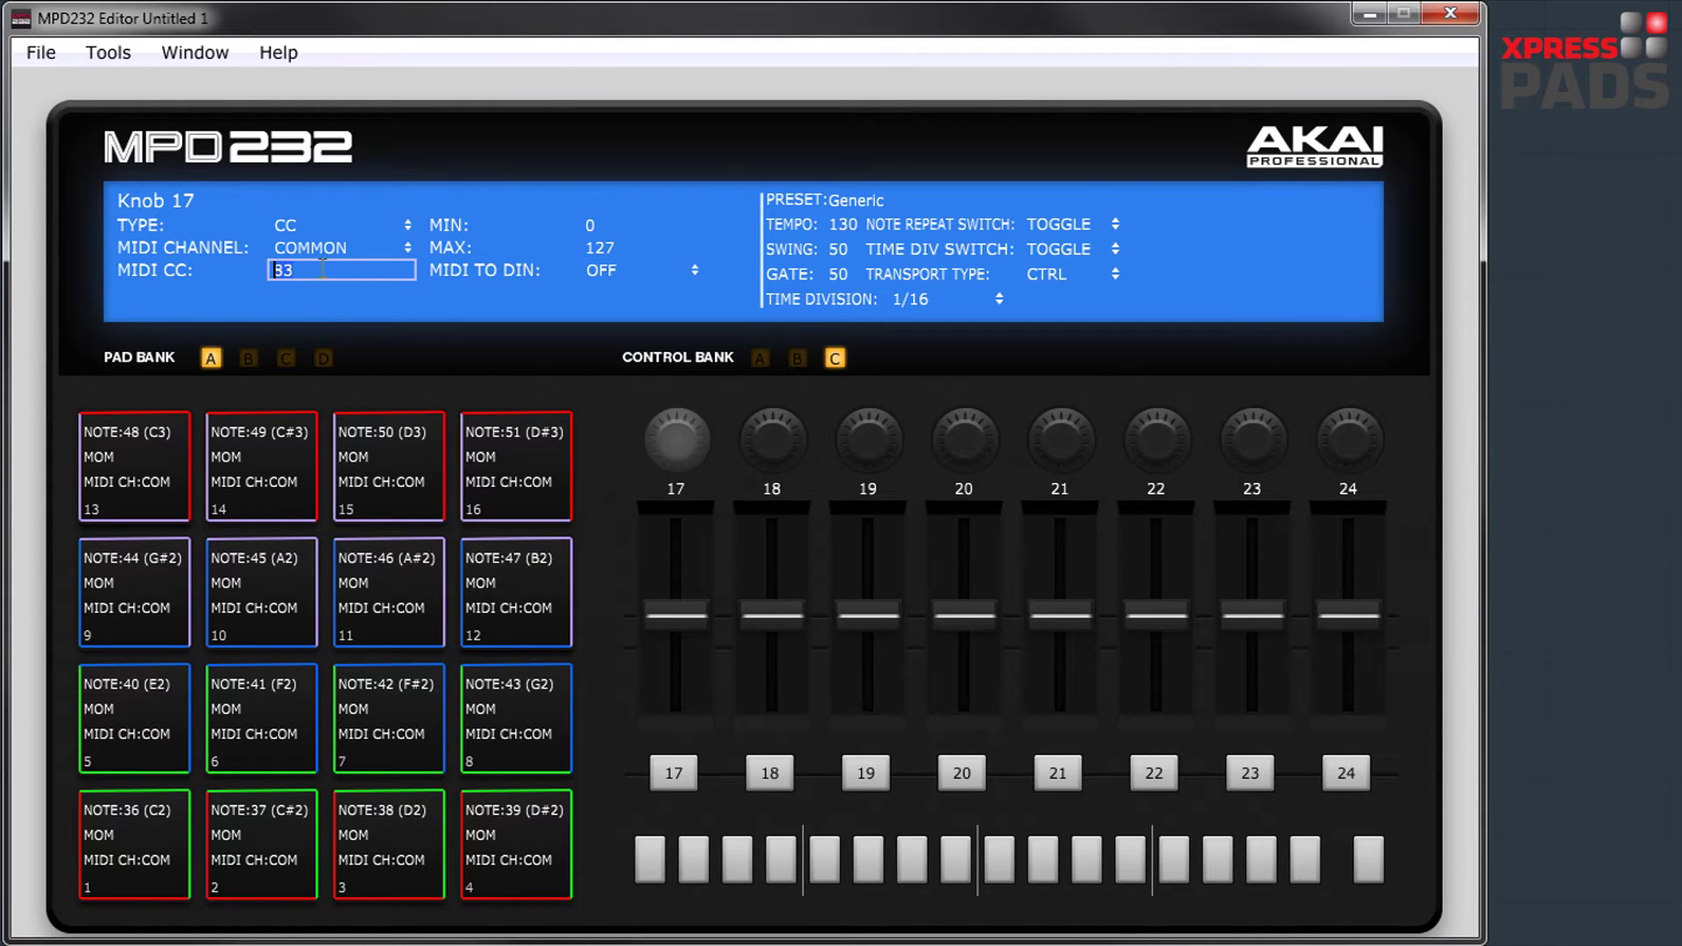
pyautogui.press('Return')
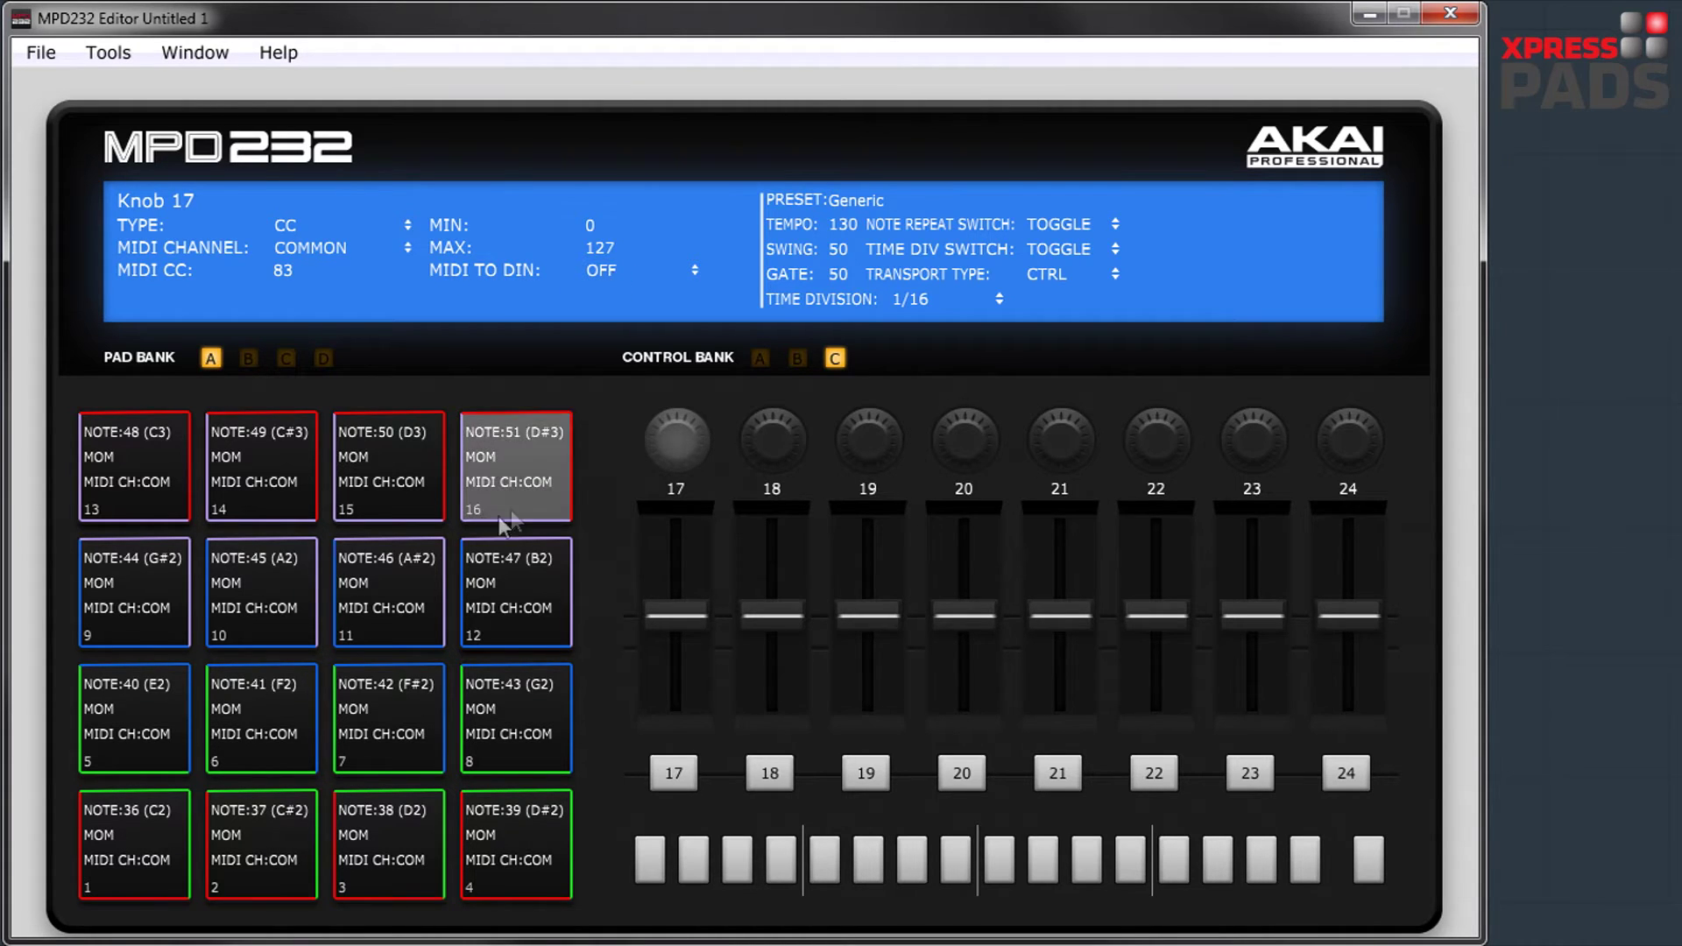
# Make Fader 17 send AFTERTOUCH with range 0–127 instead of CC
pyautogui.click(670, 608)
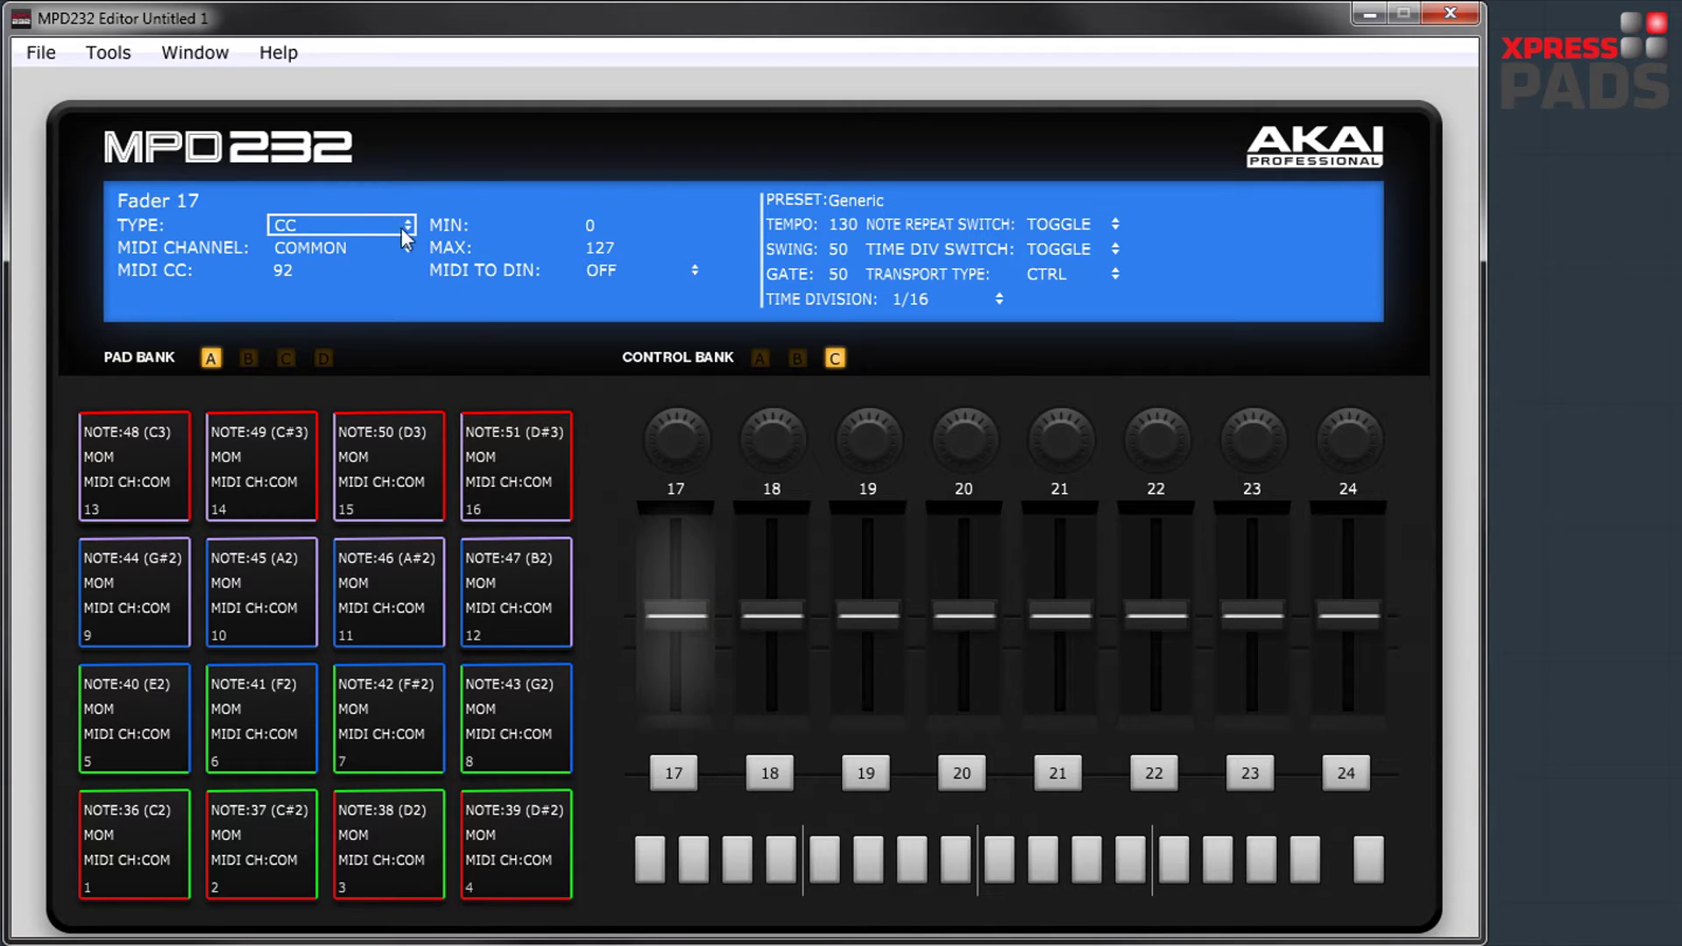
pyautogui.click(343, 227)
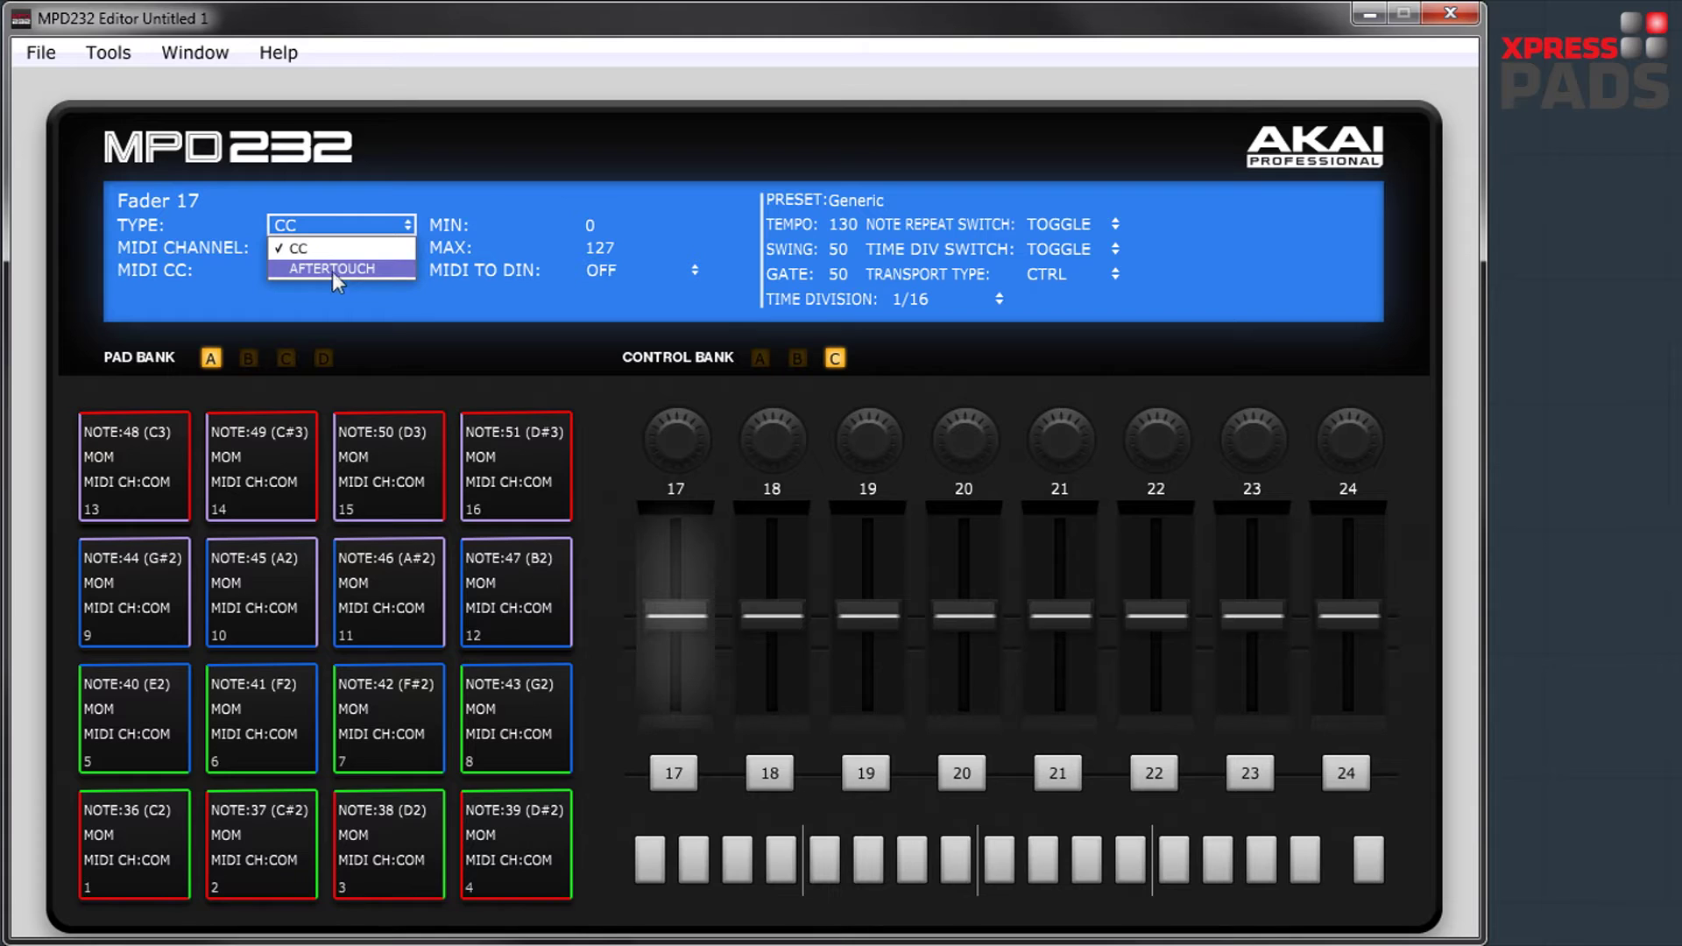
pyautogui.click(343, 266)
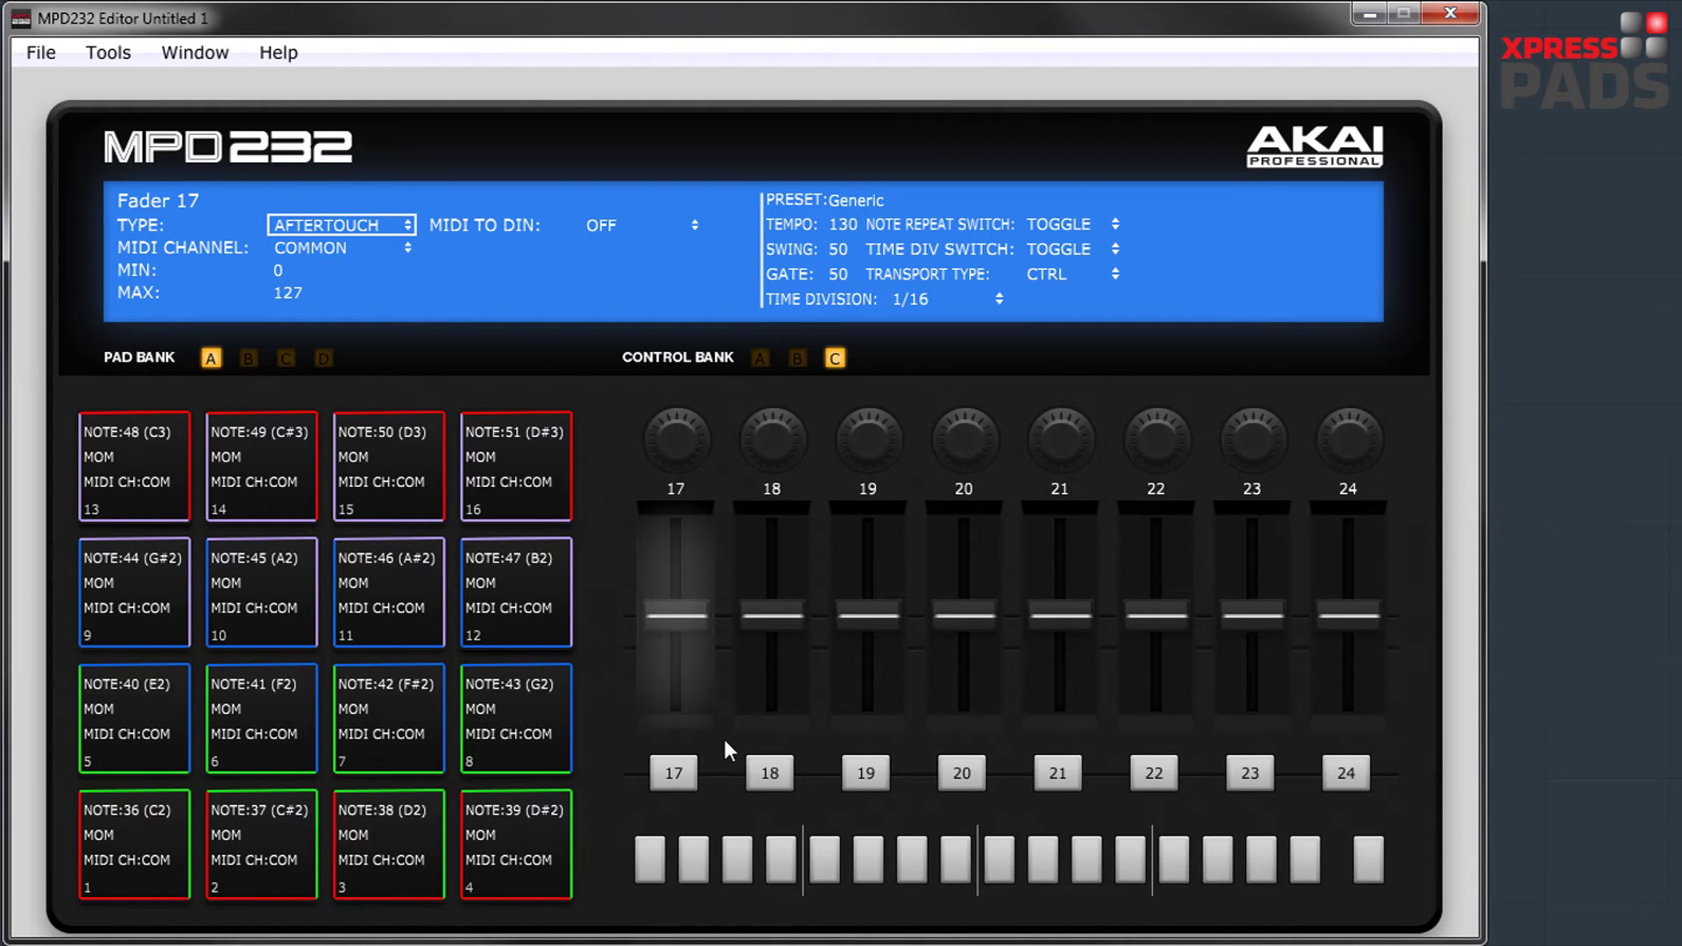
pyautogui.click(676, 773)
# Keep Switch 17 as KEY STROKE and browse the KEY 1 key list
pyautogui.click(316, 224)
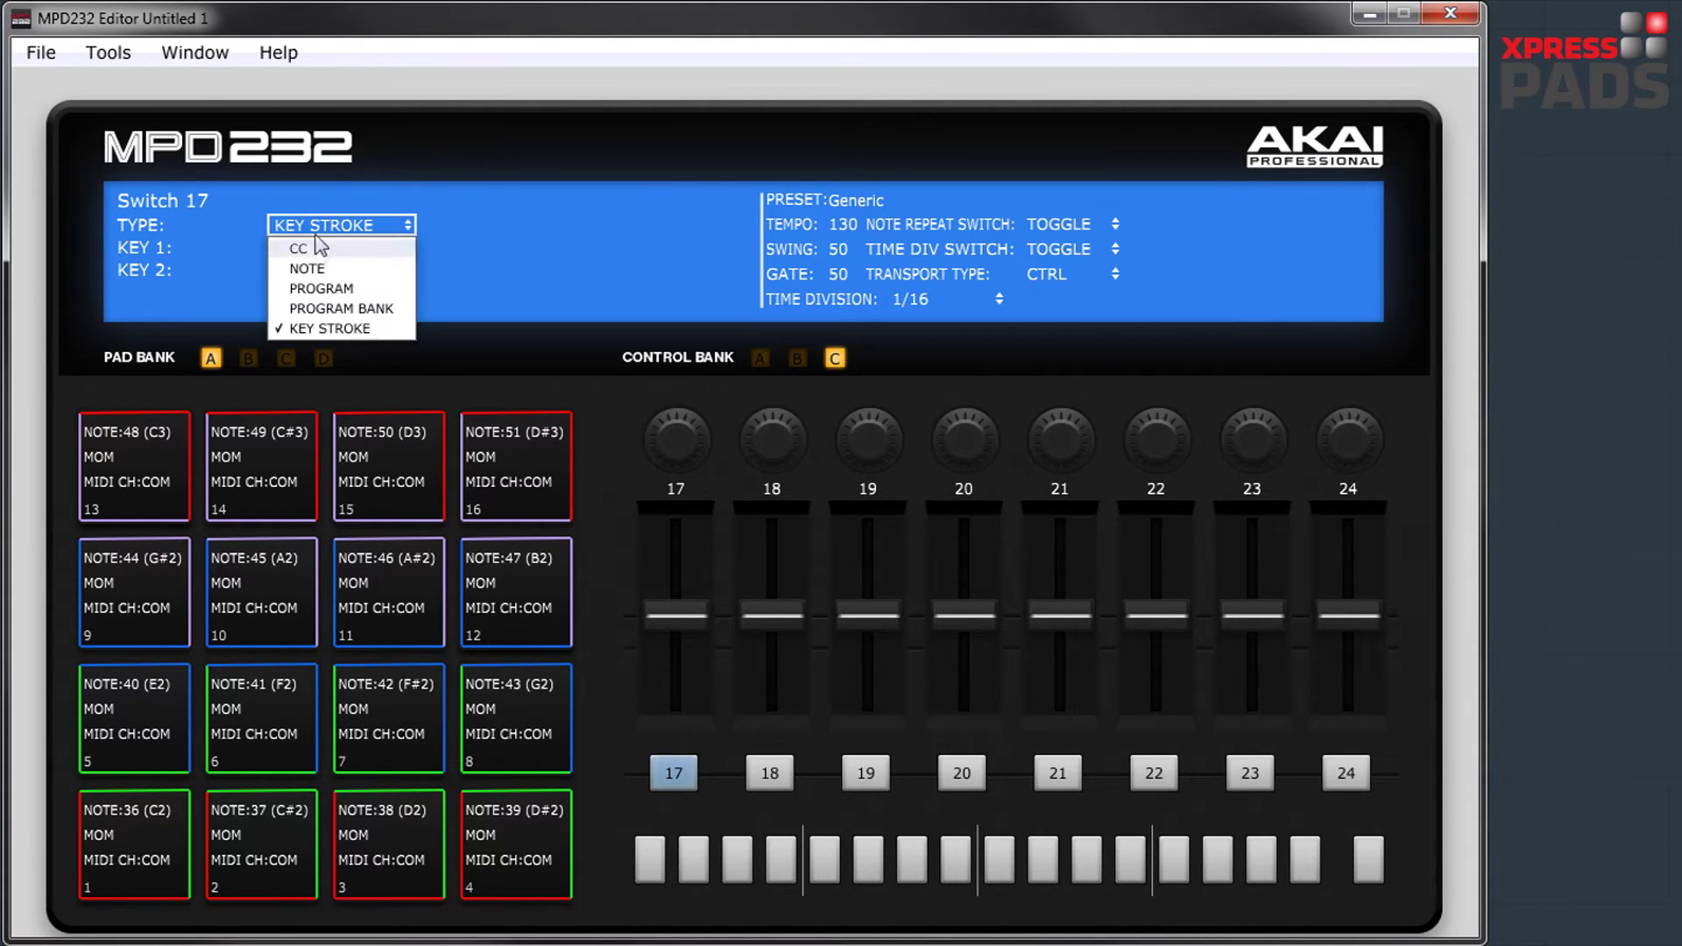
pyautogui.click(317, 329)
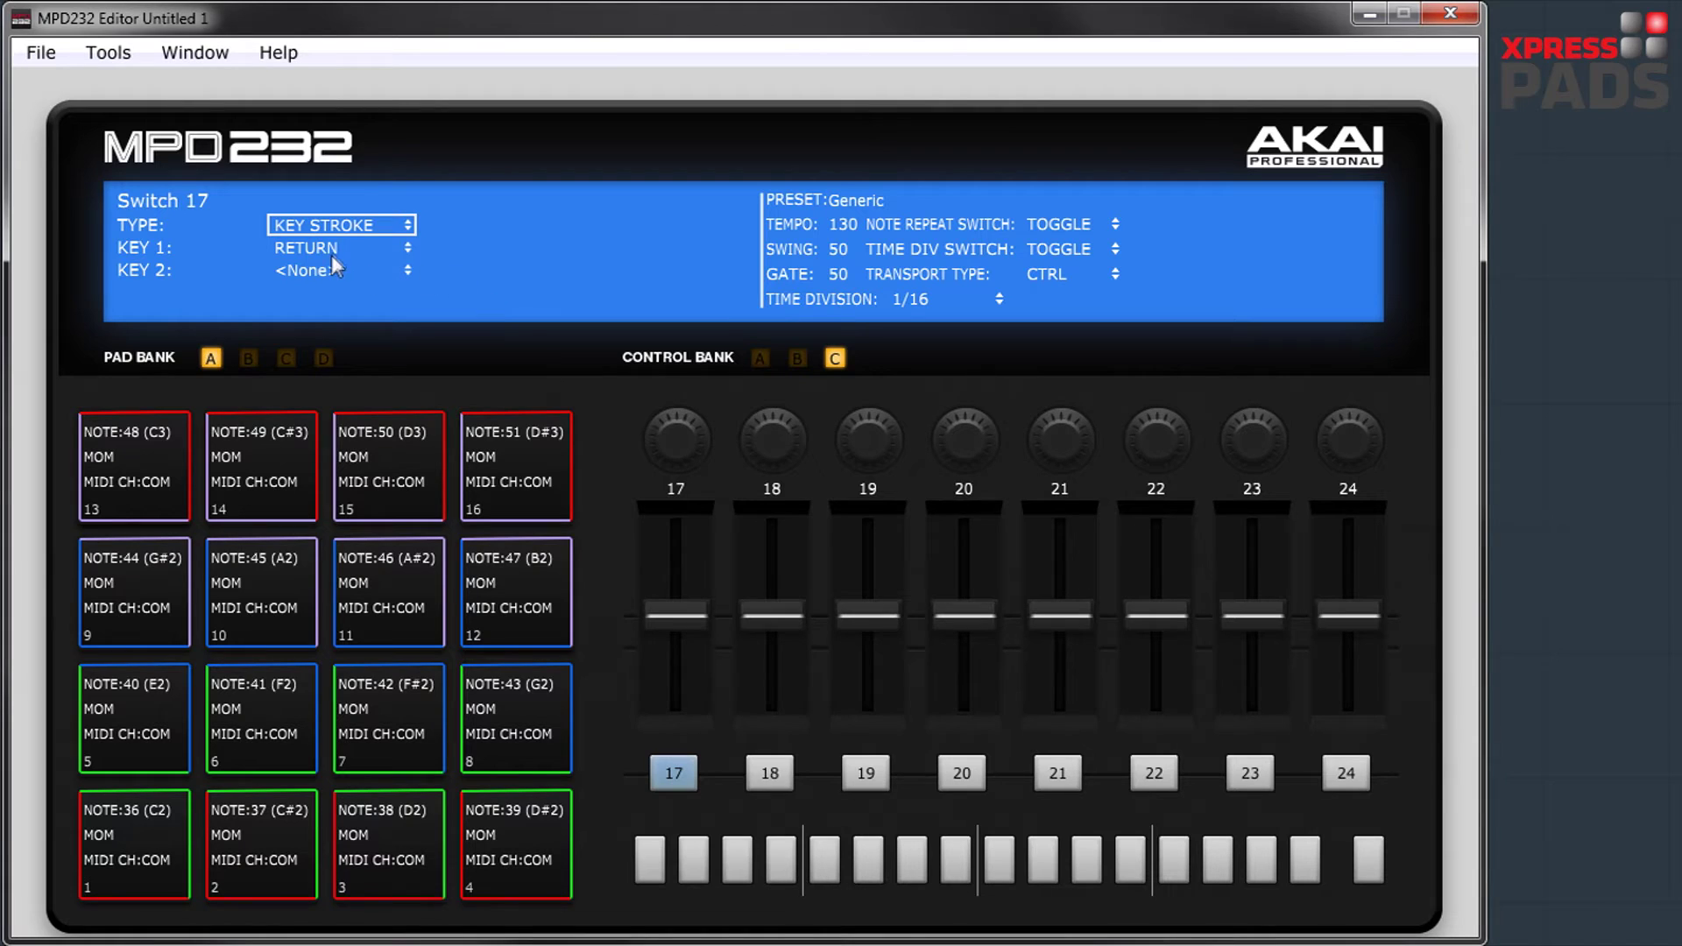
pyautogui.click(352, 248)
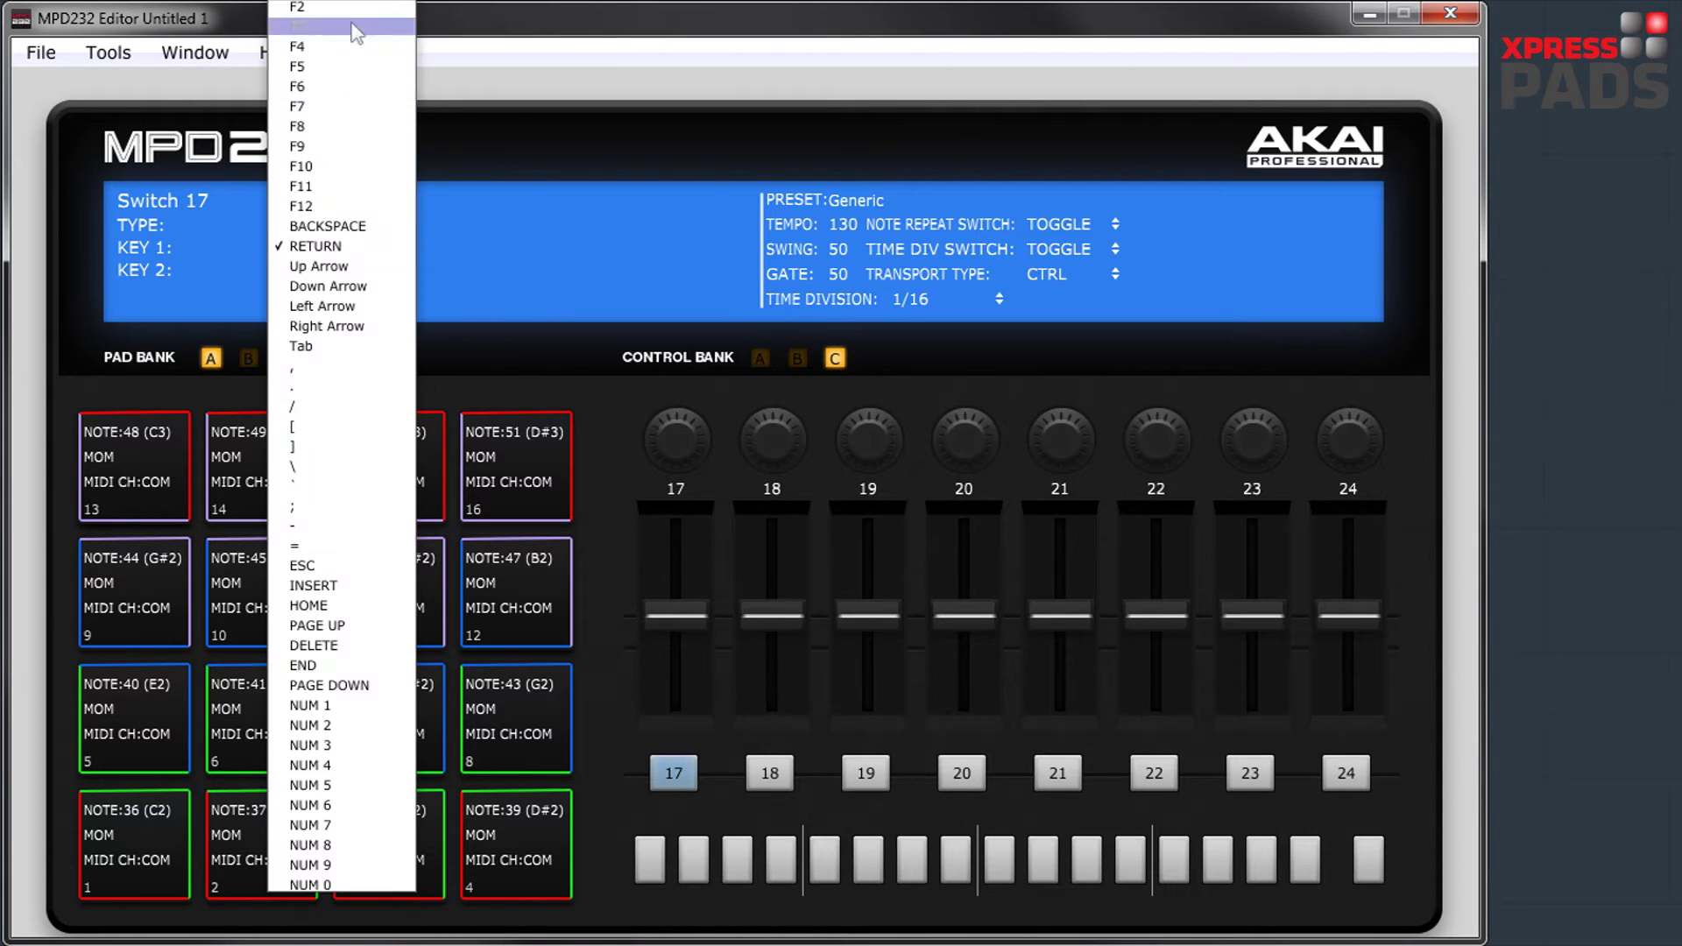
pyautogui.scroll(5, 345, 139)
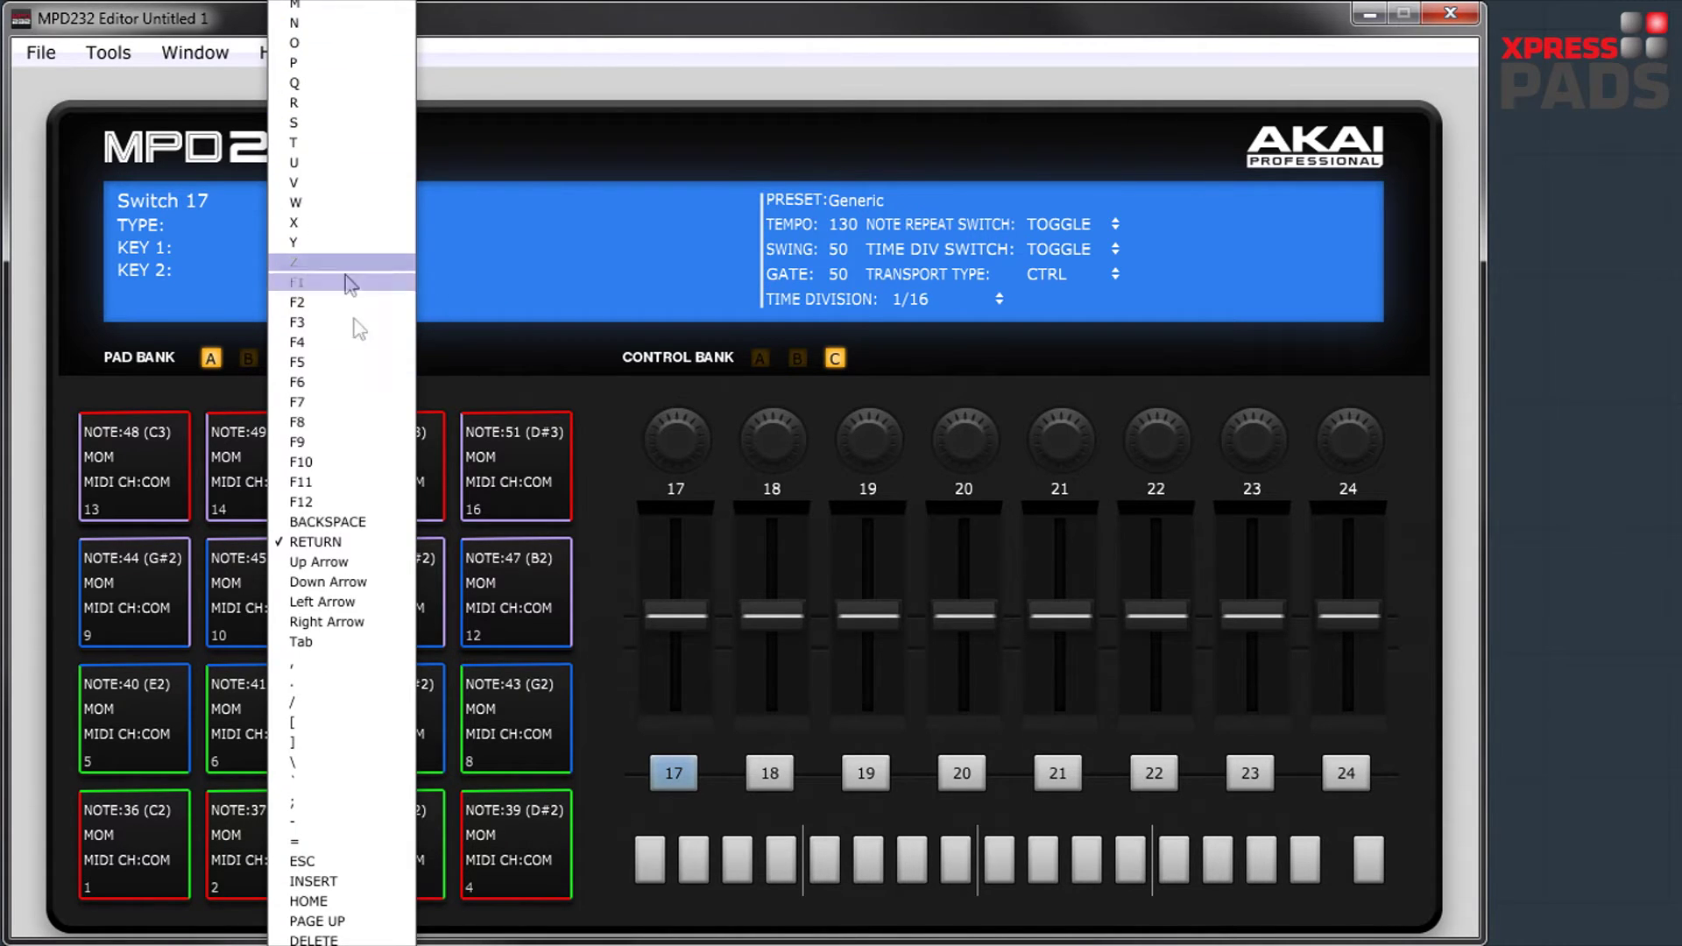
pyautogui.scroll(5, 379, 701)
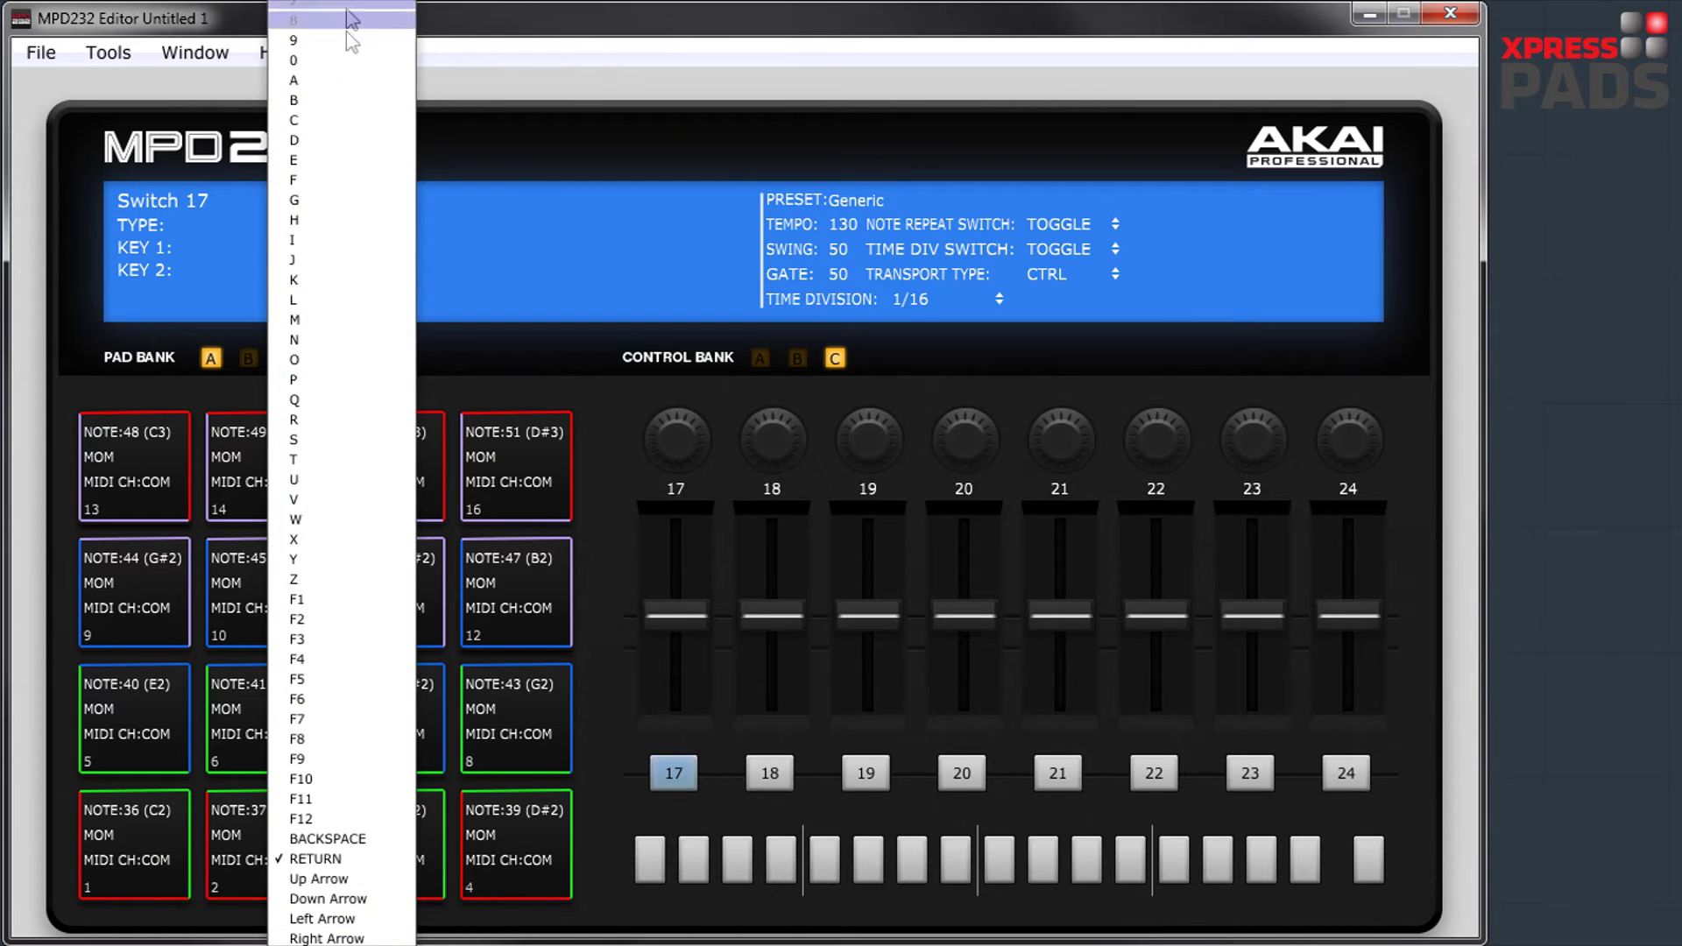
pyautogui.scroll(-5, 382, 513)
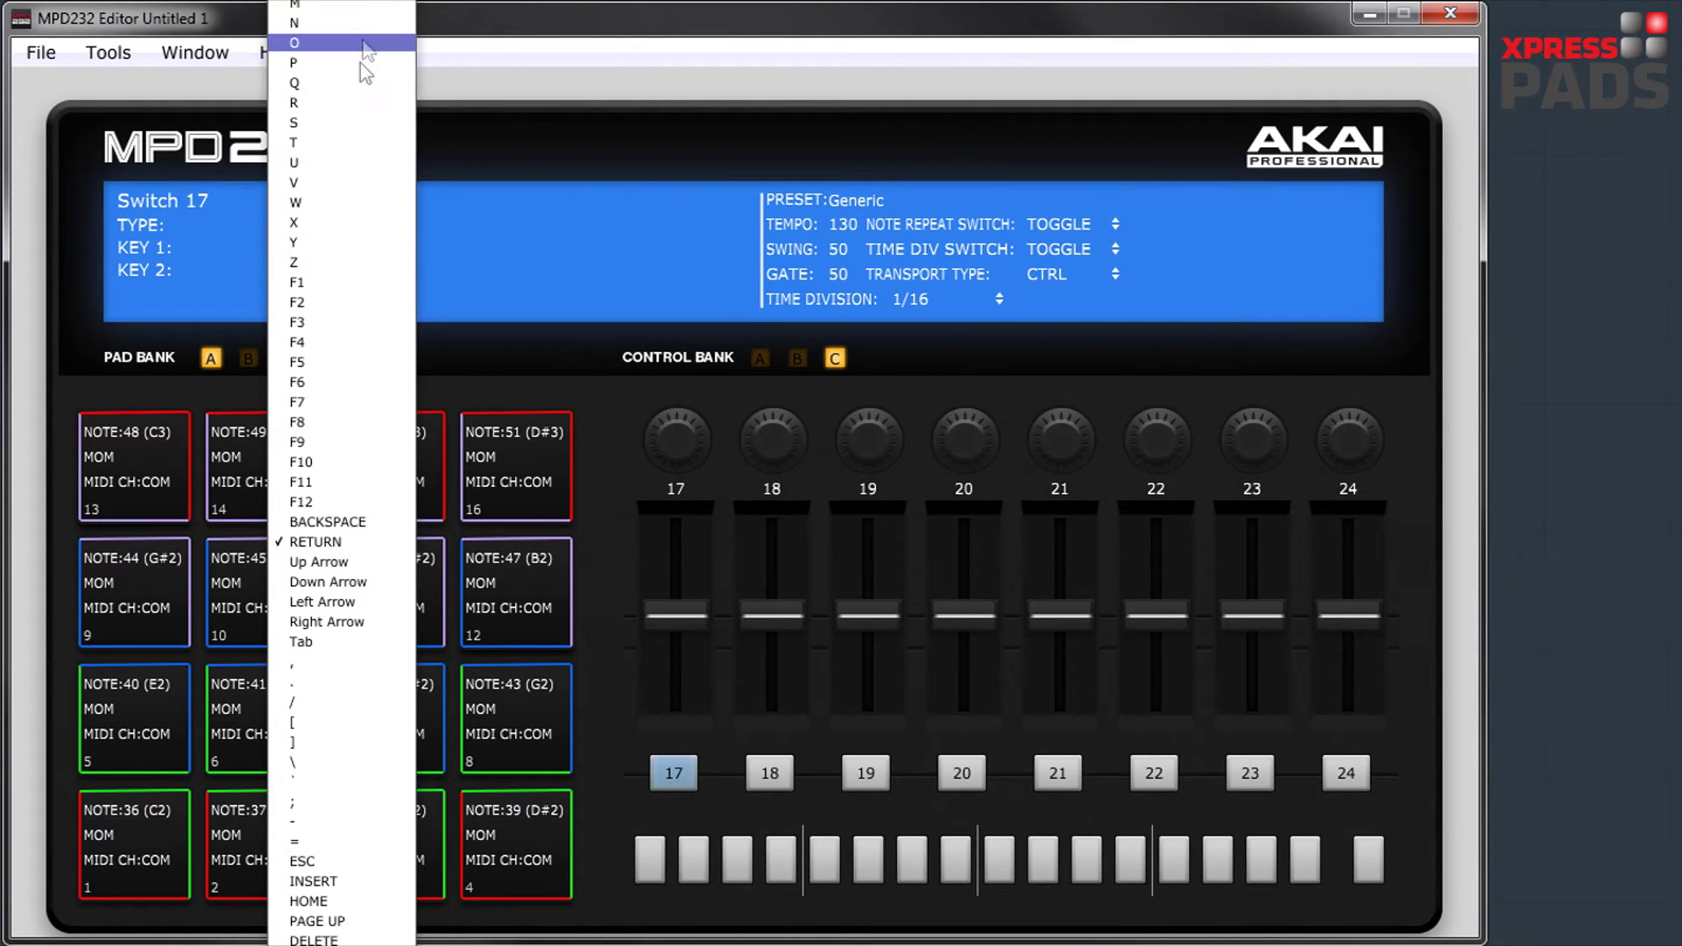
pyautogui.scroll(5, 345, 281)
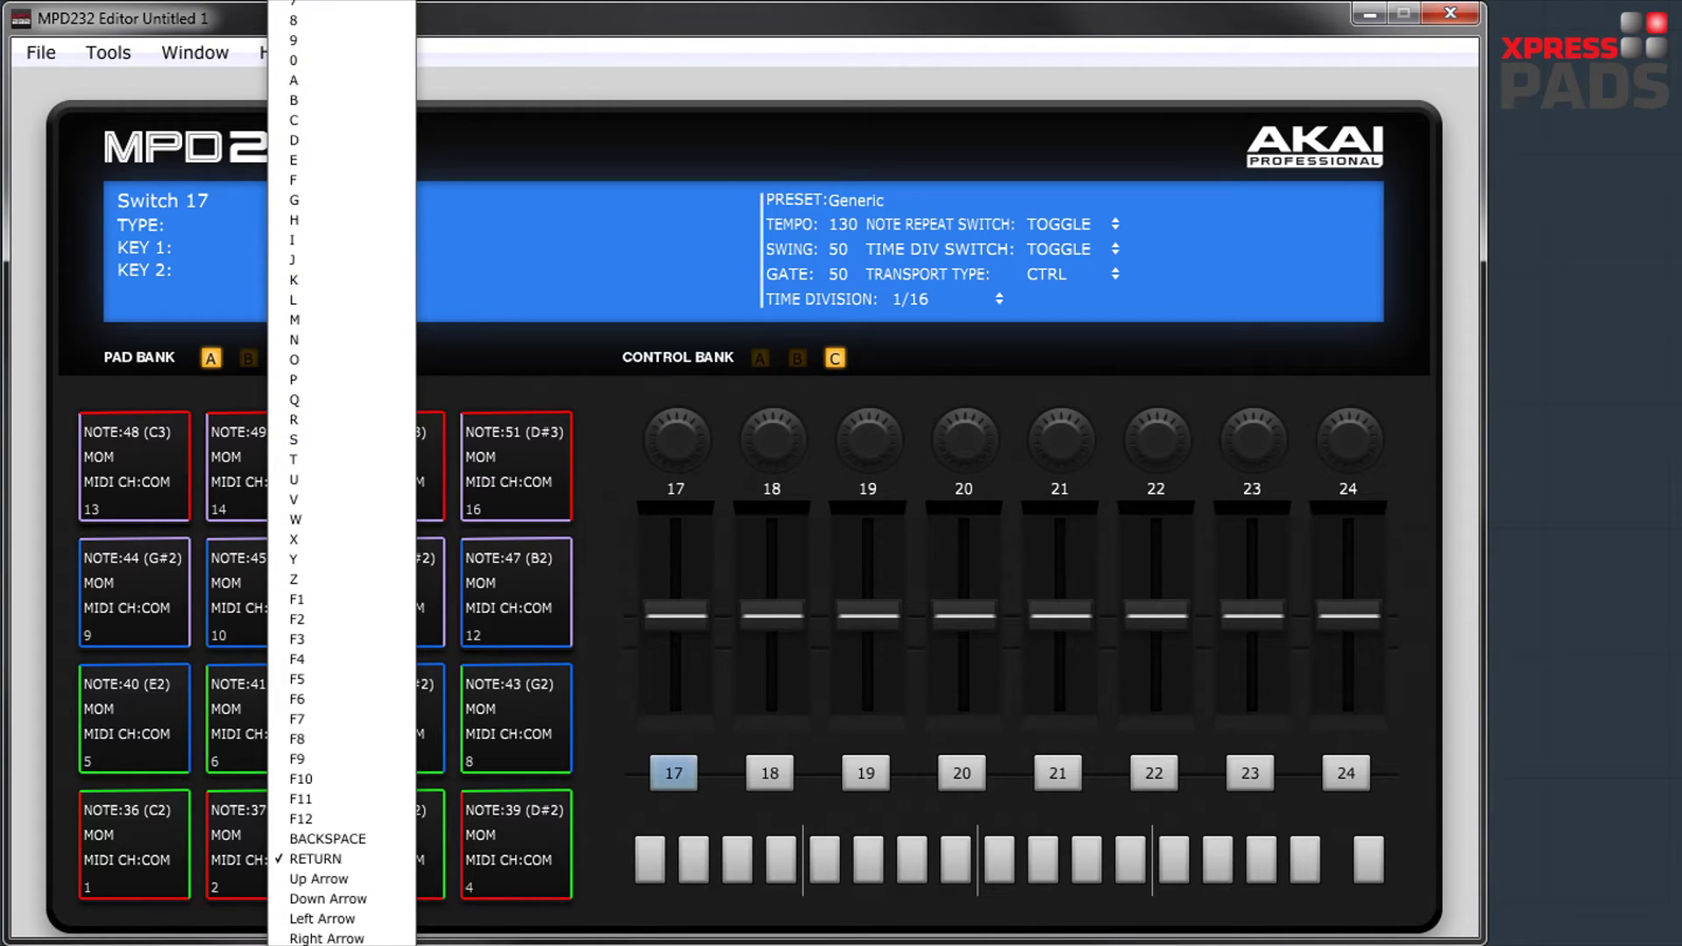
pyautogui.scroll(-5, 342, 701)
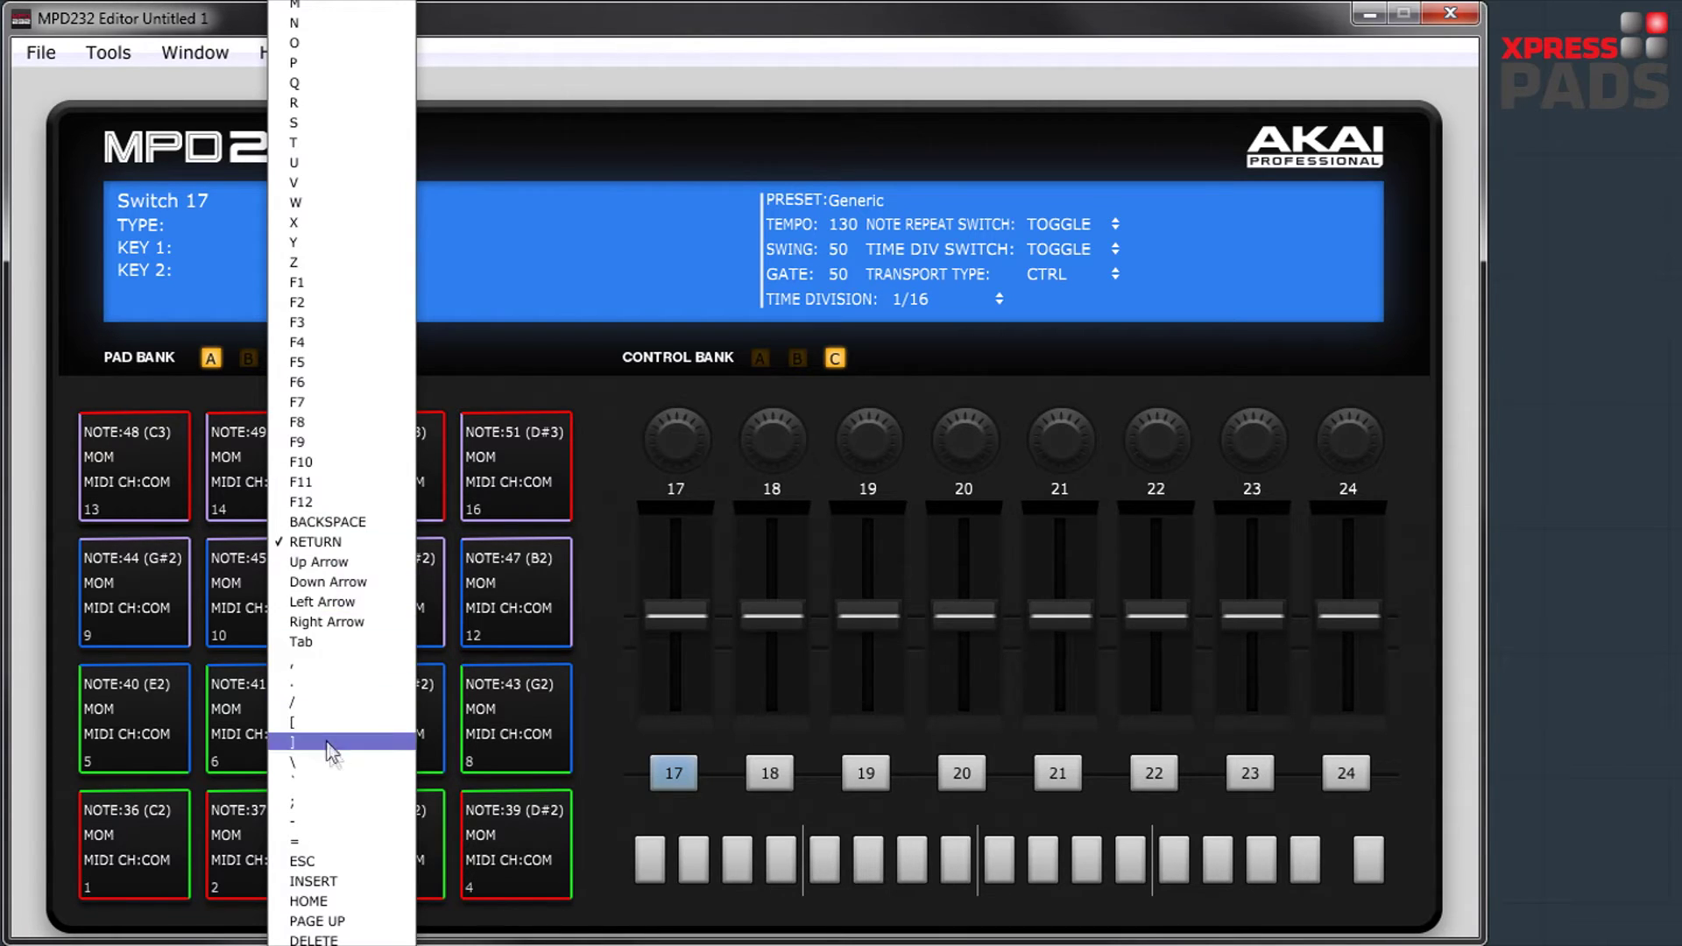
pyautogui.click(346, 862)
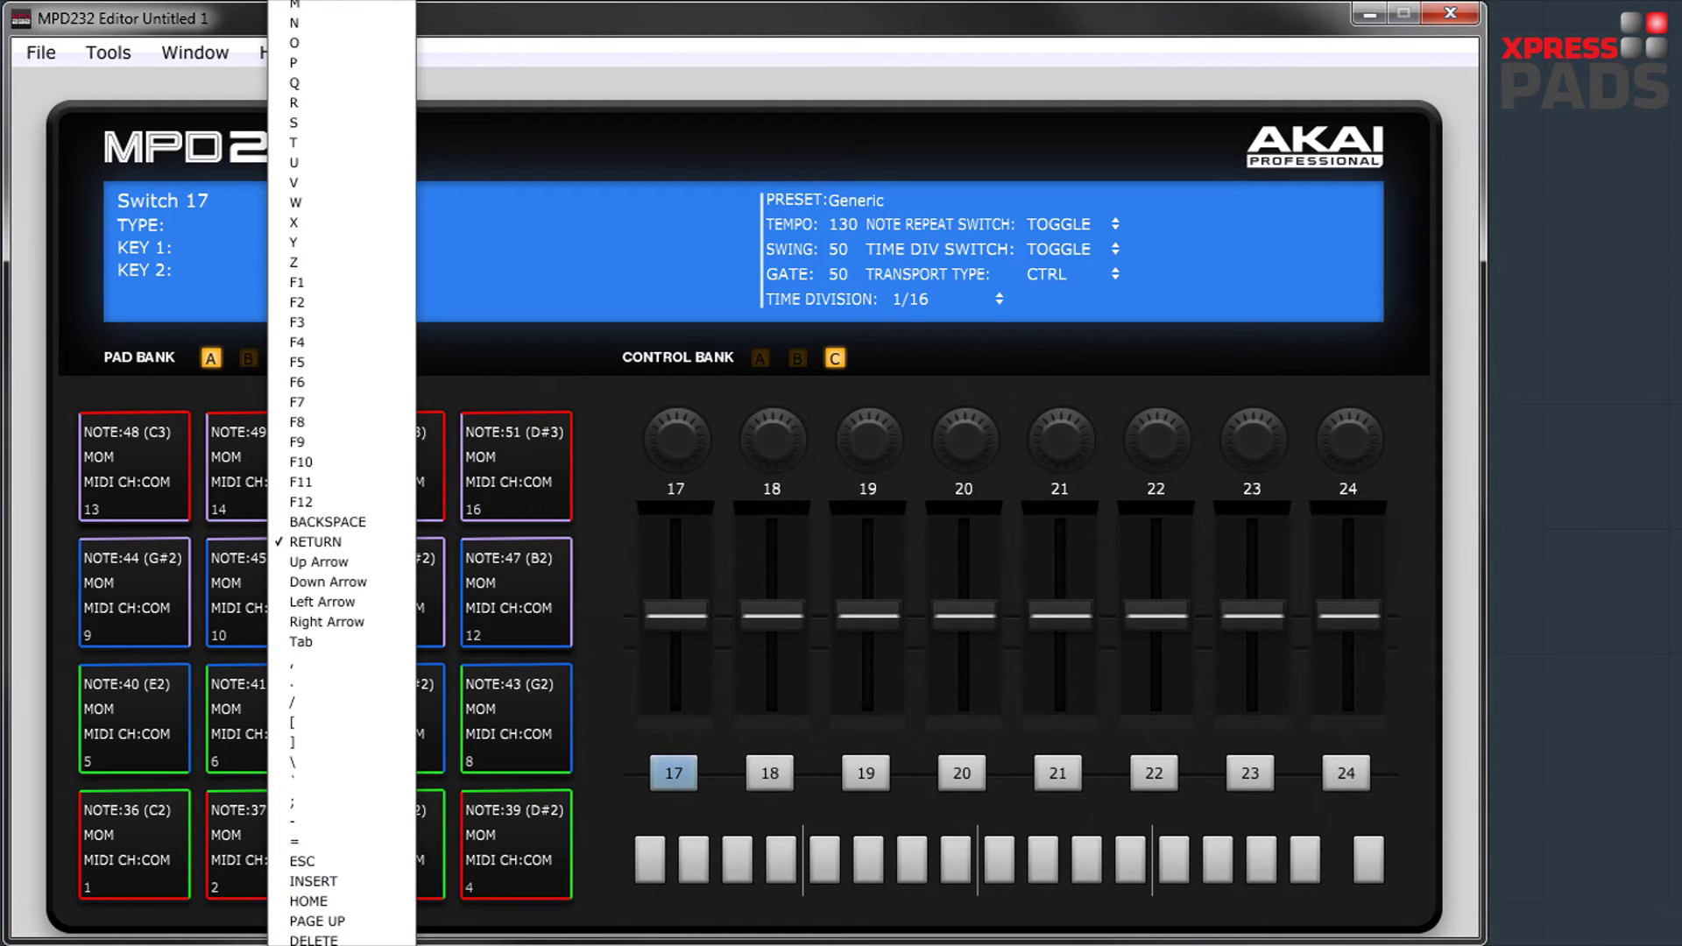
# Leave KEY 1 on RETURN and the KEY 2 modifier at <None>
pyautogui.click(341, 270)
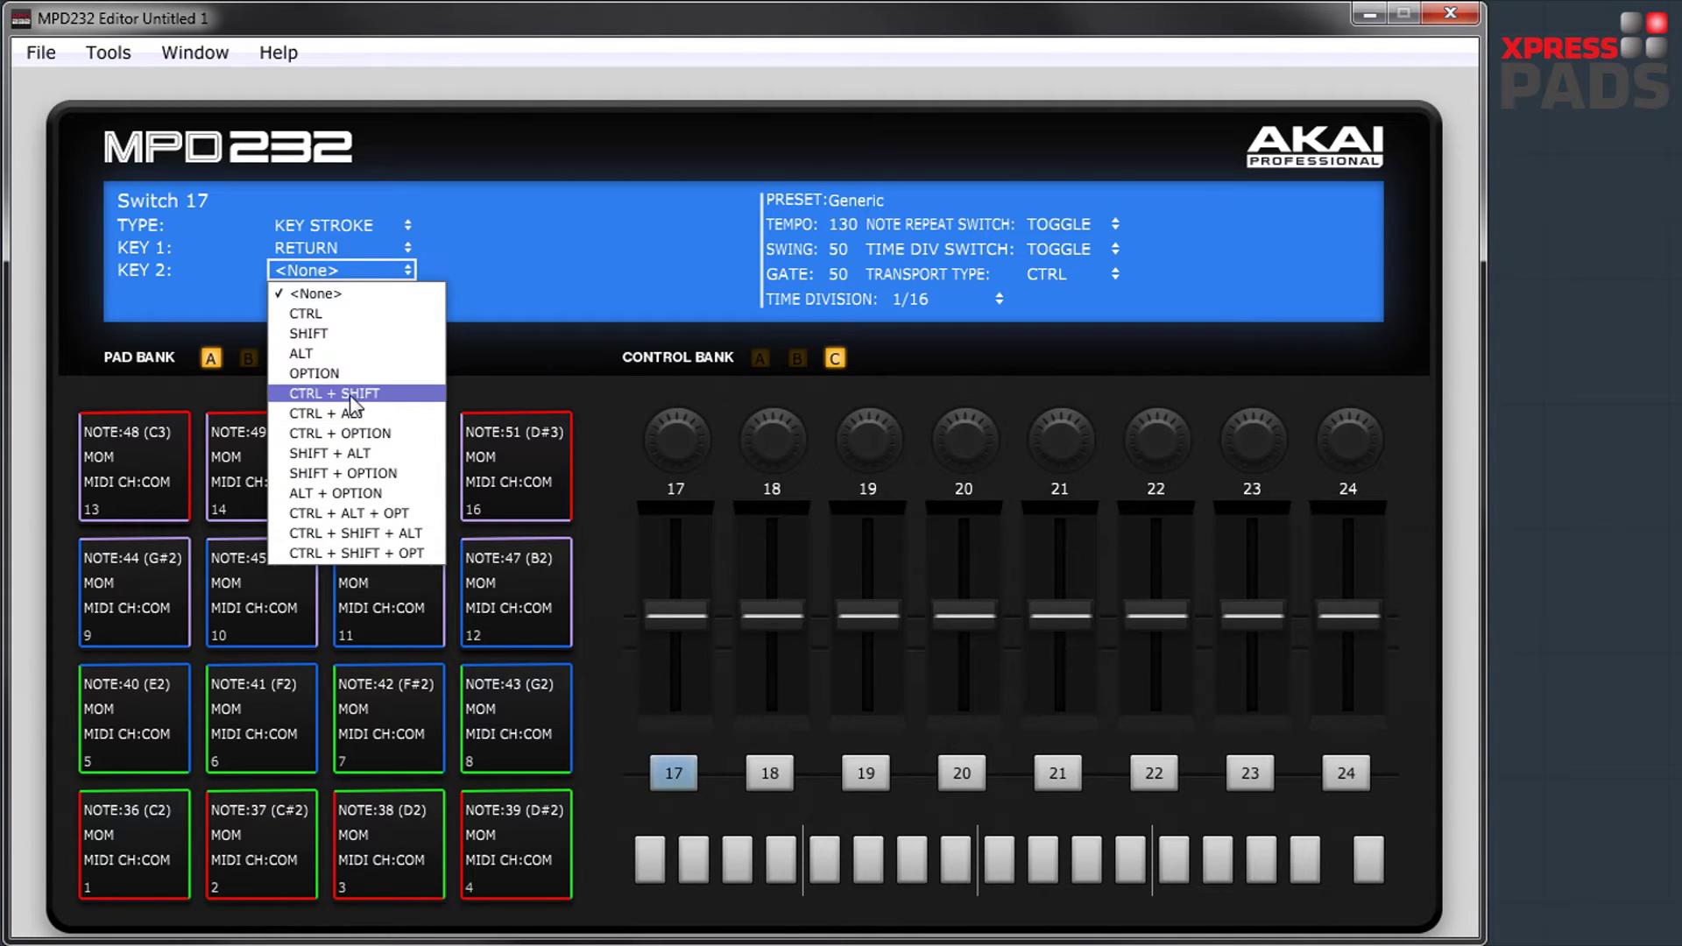
pyautogui.click(322, 247)
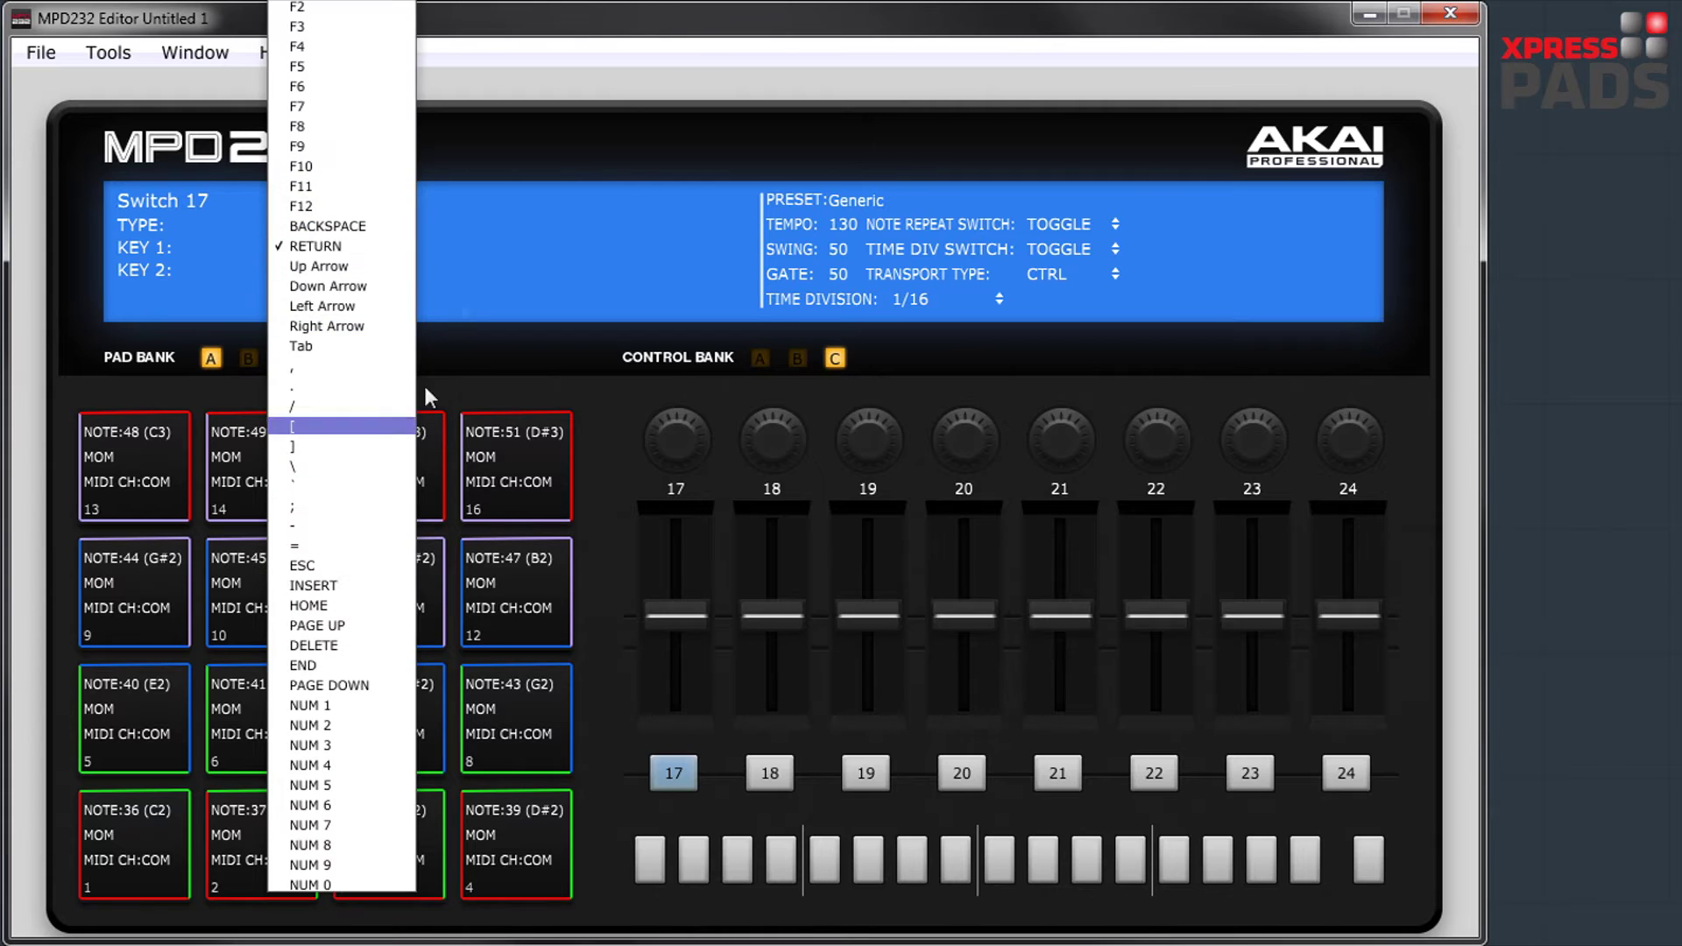
pyautogui.click(468, 286)
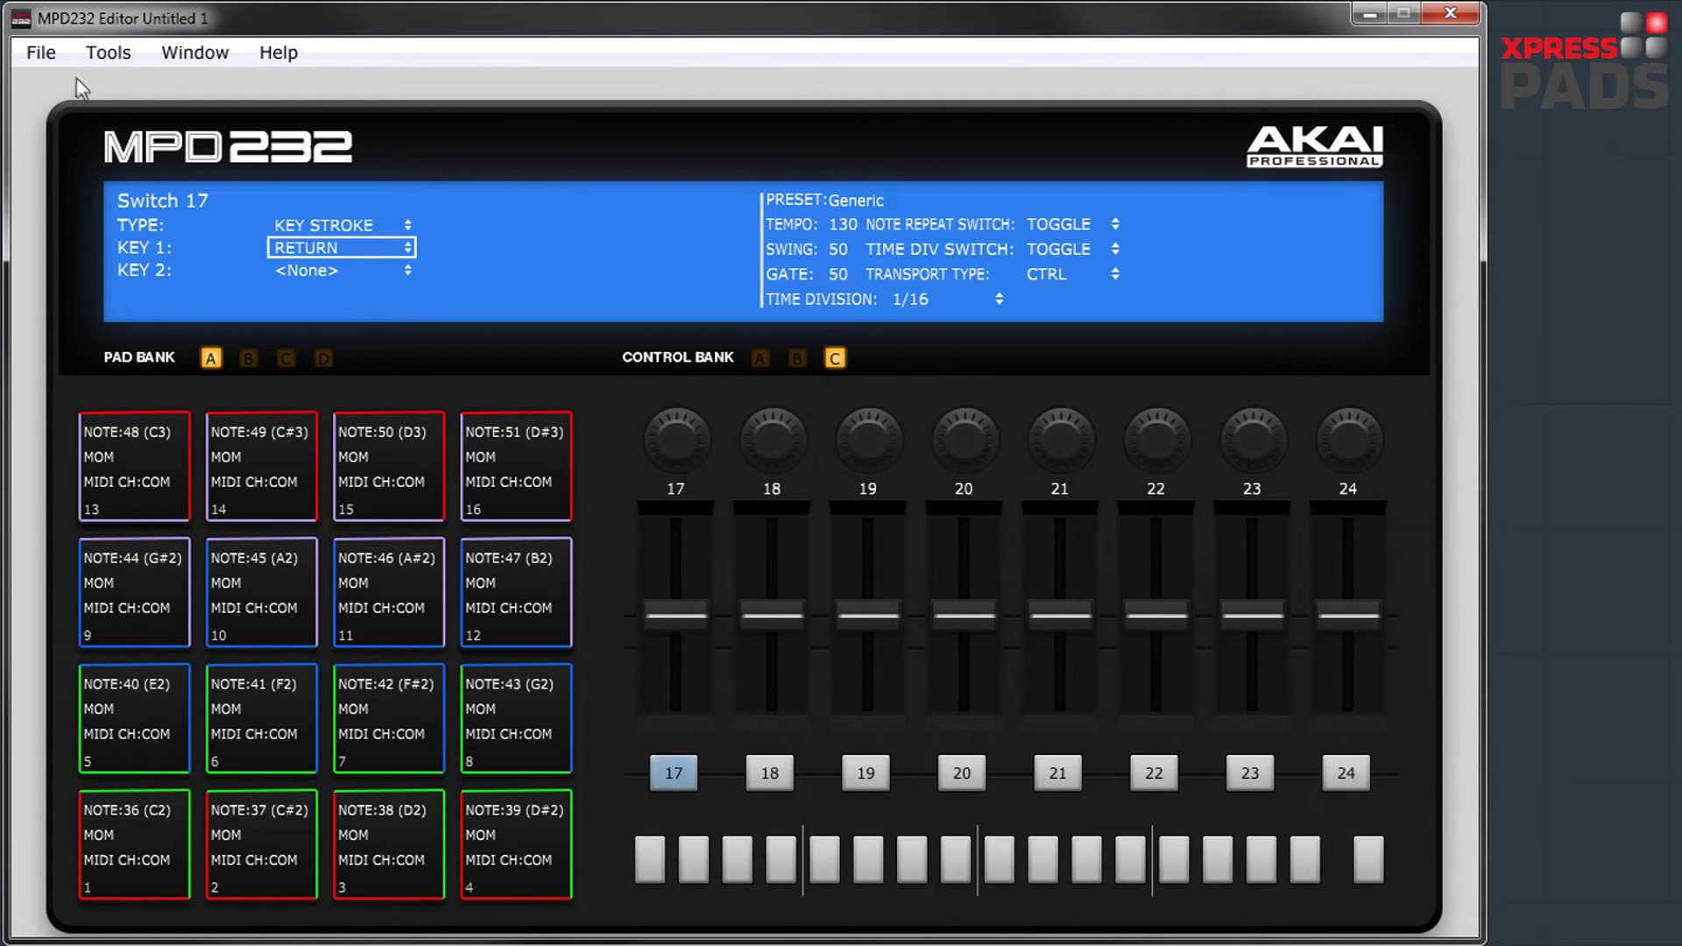
# Send the current preset to the hardware's preset slot 8
pyautogui.click(43, 50)
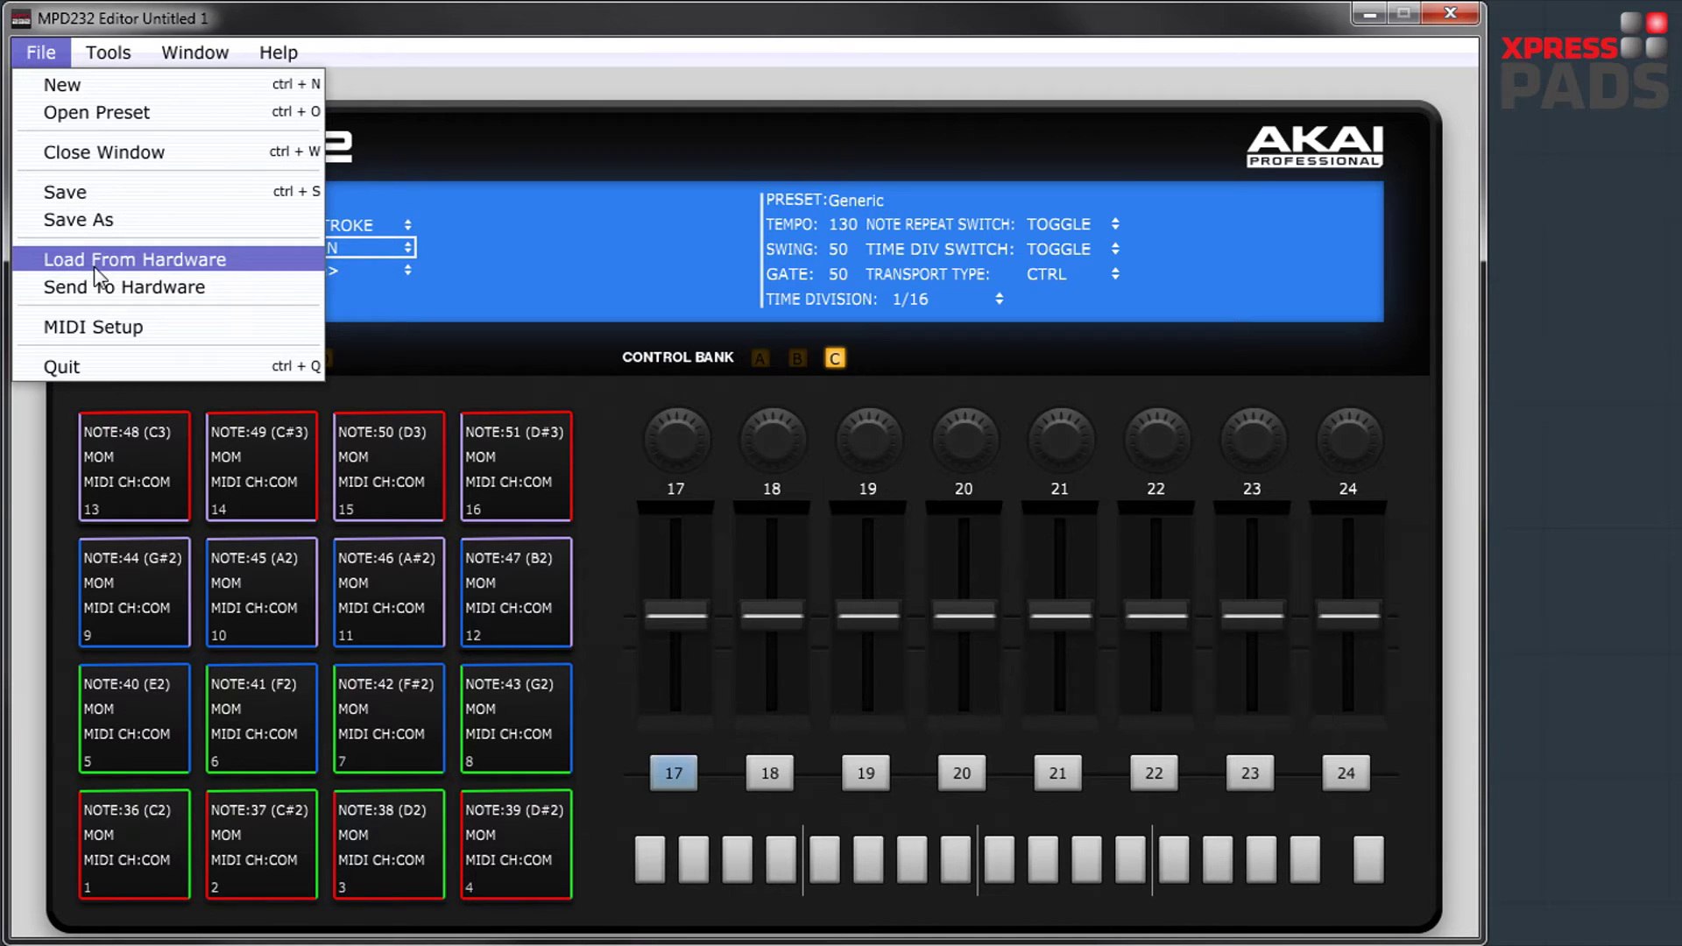
pyautogui.click(140, 289)
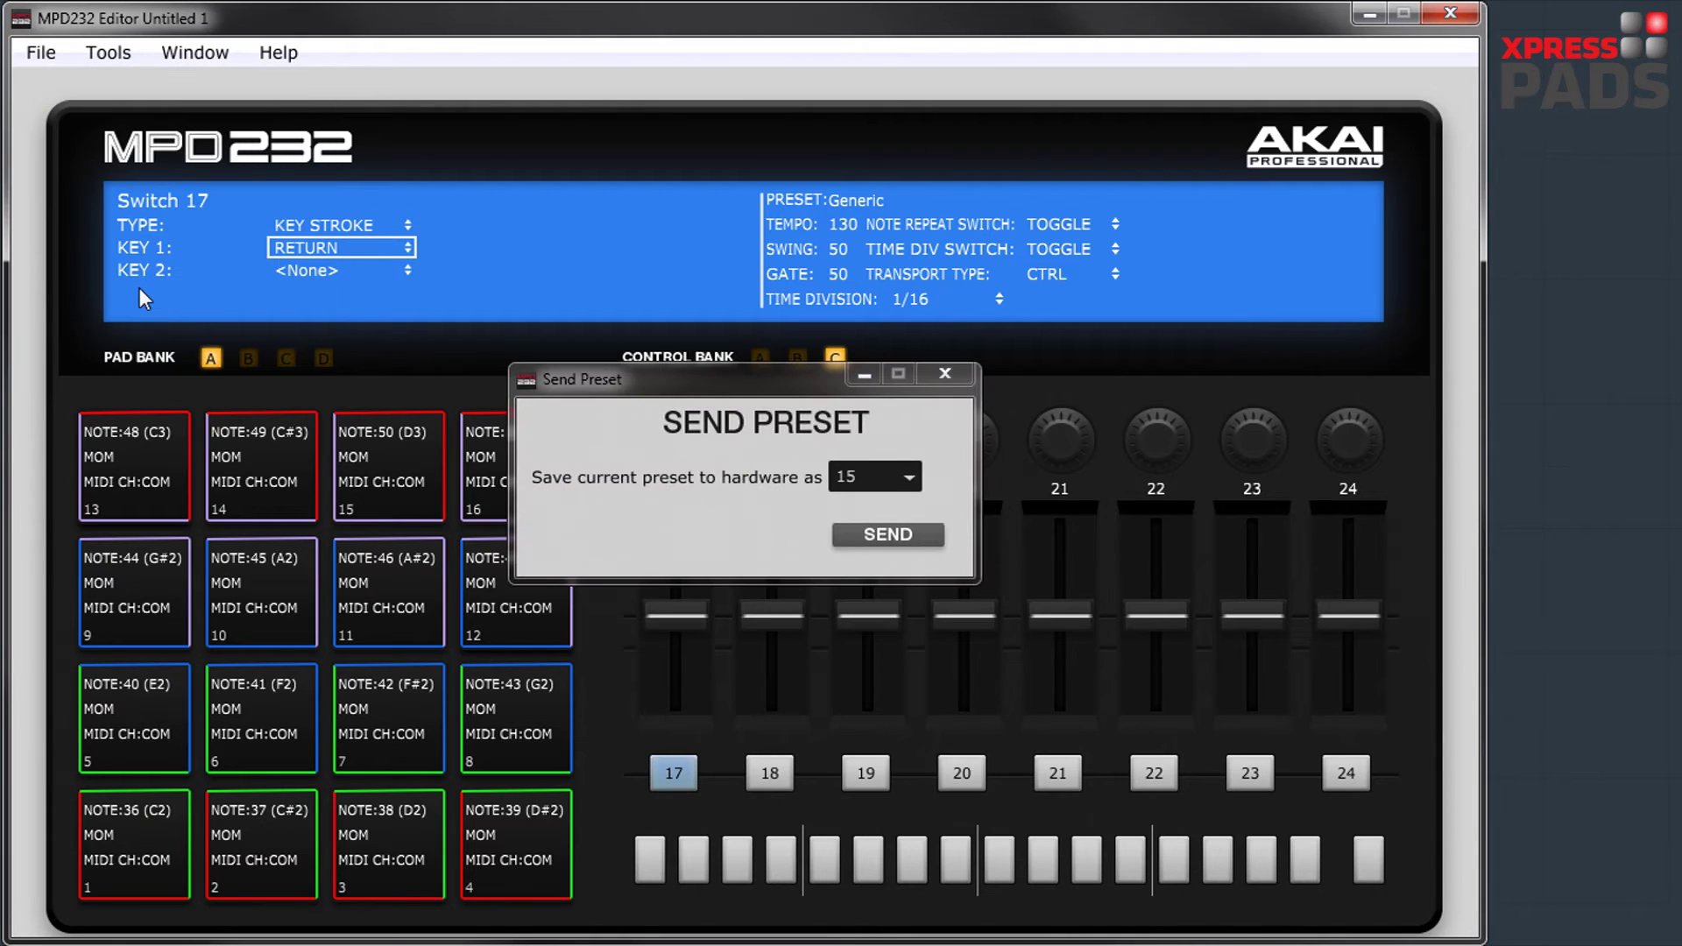
pyautogui.click(874, 482)
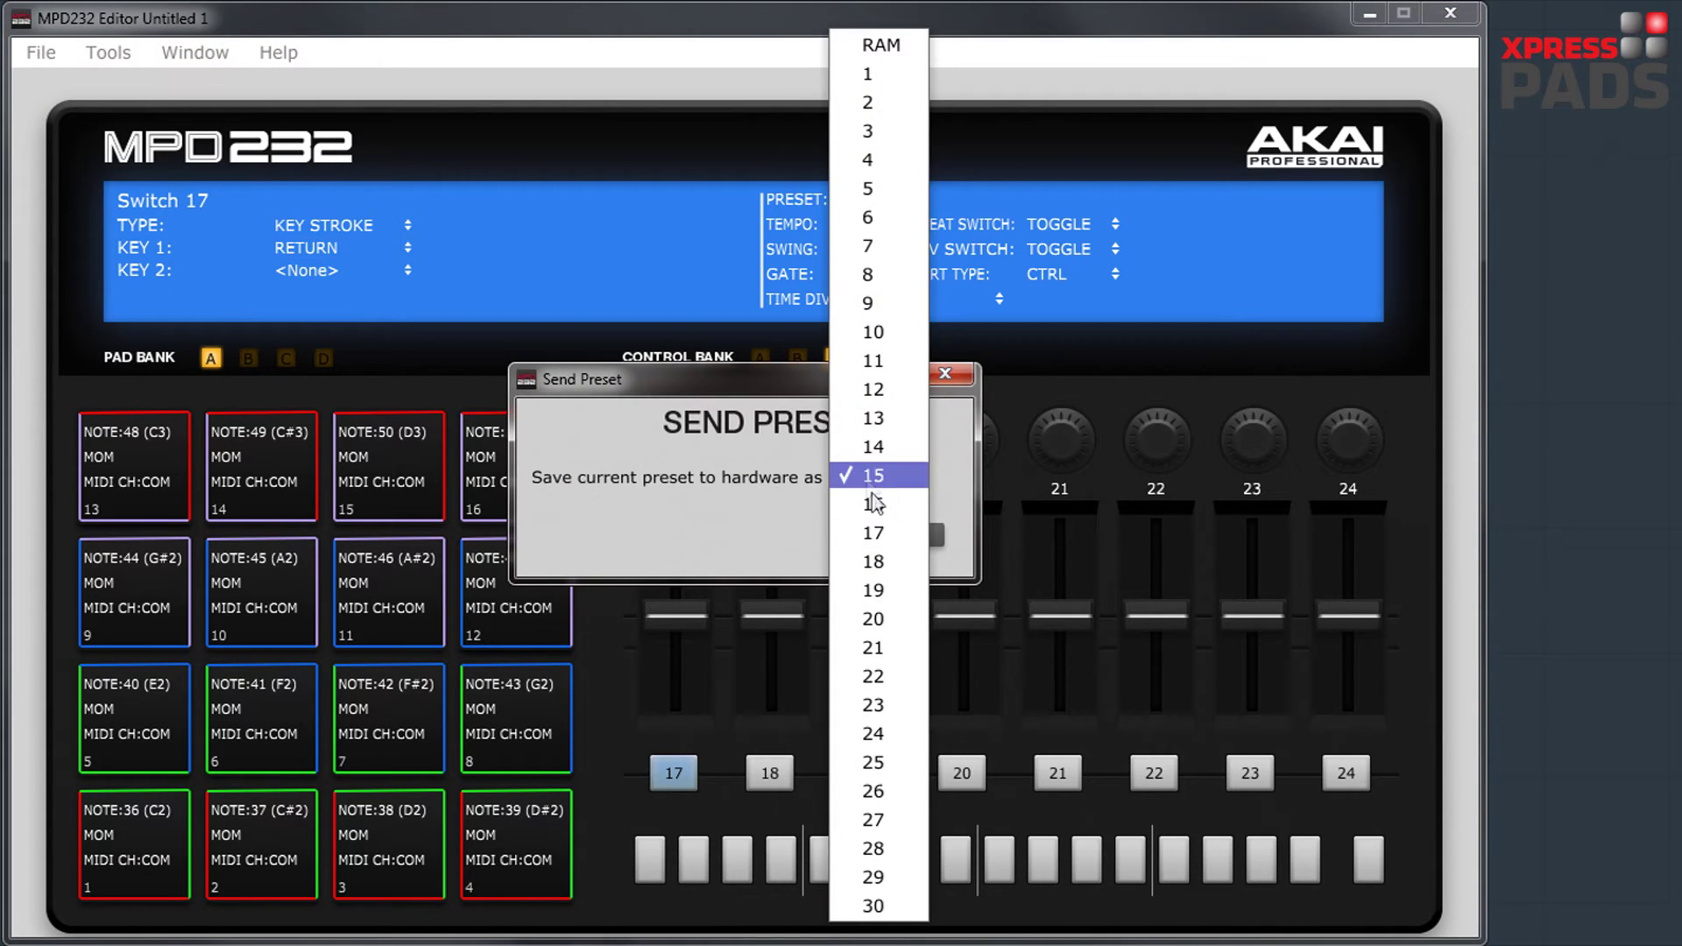
pyautogui.click(870, 273)
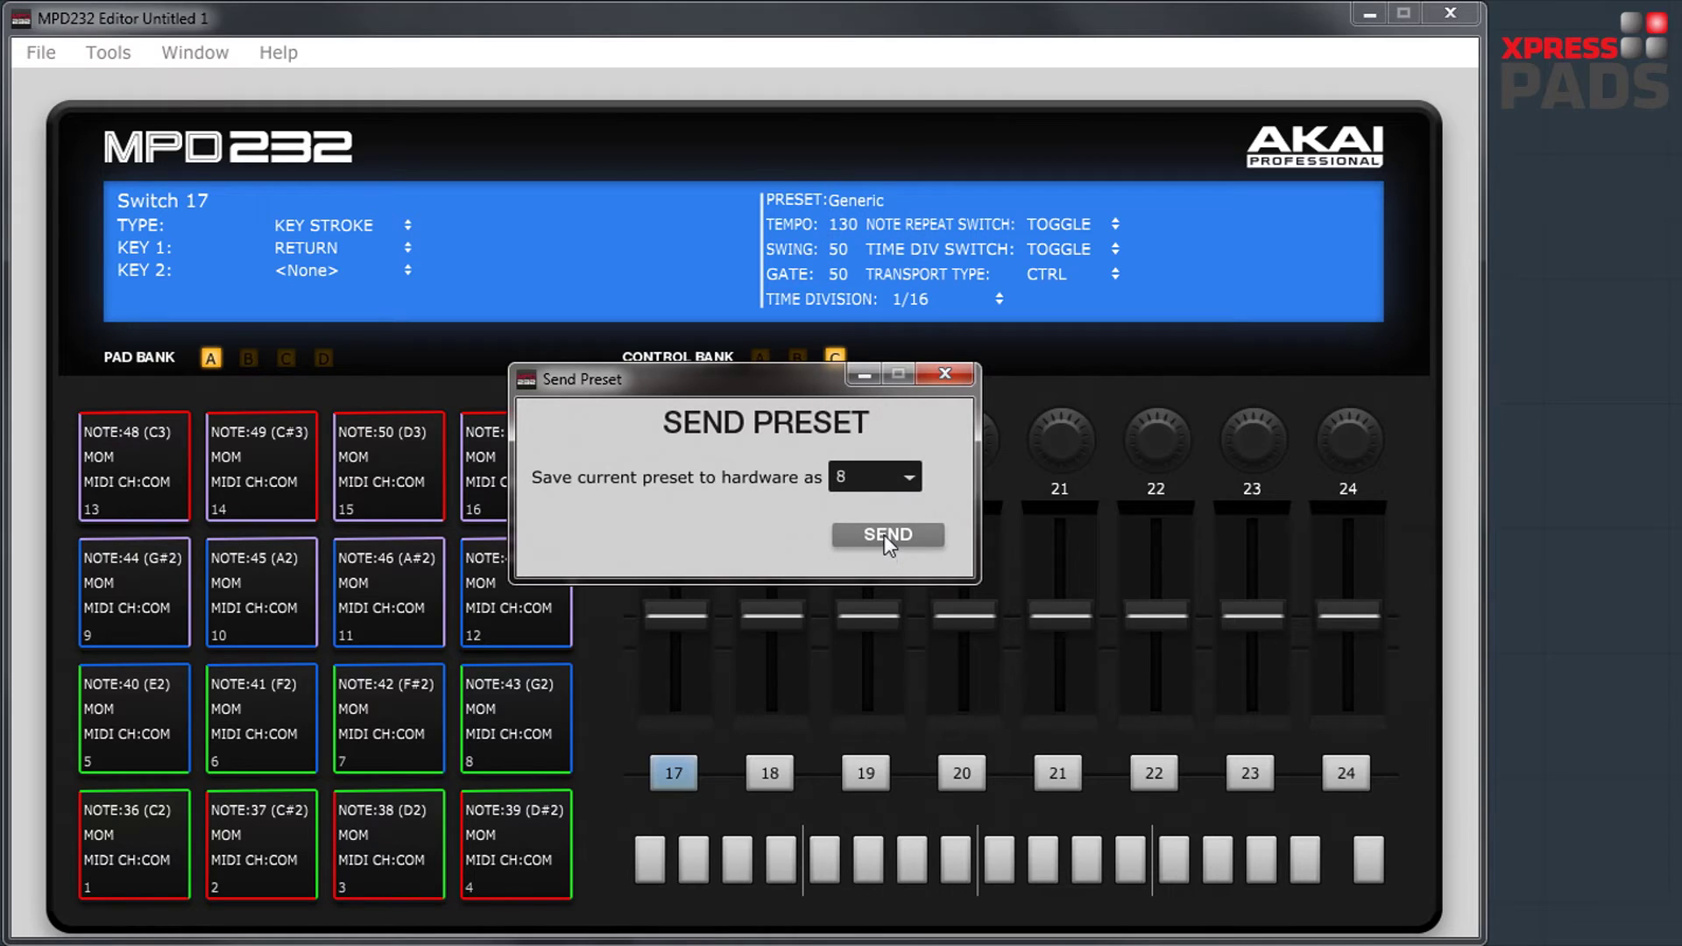
pyautogui.click(887, 535)
pyautogui.click(943, 374)
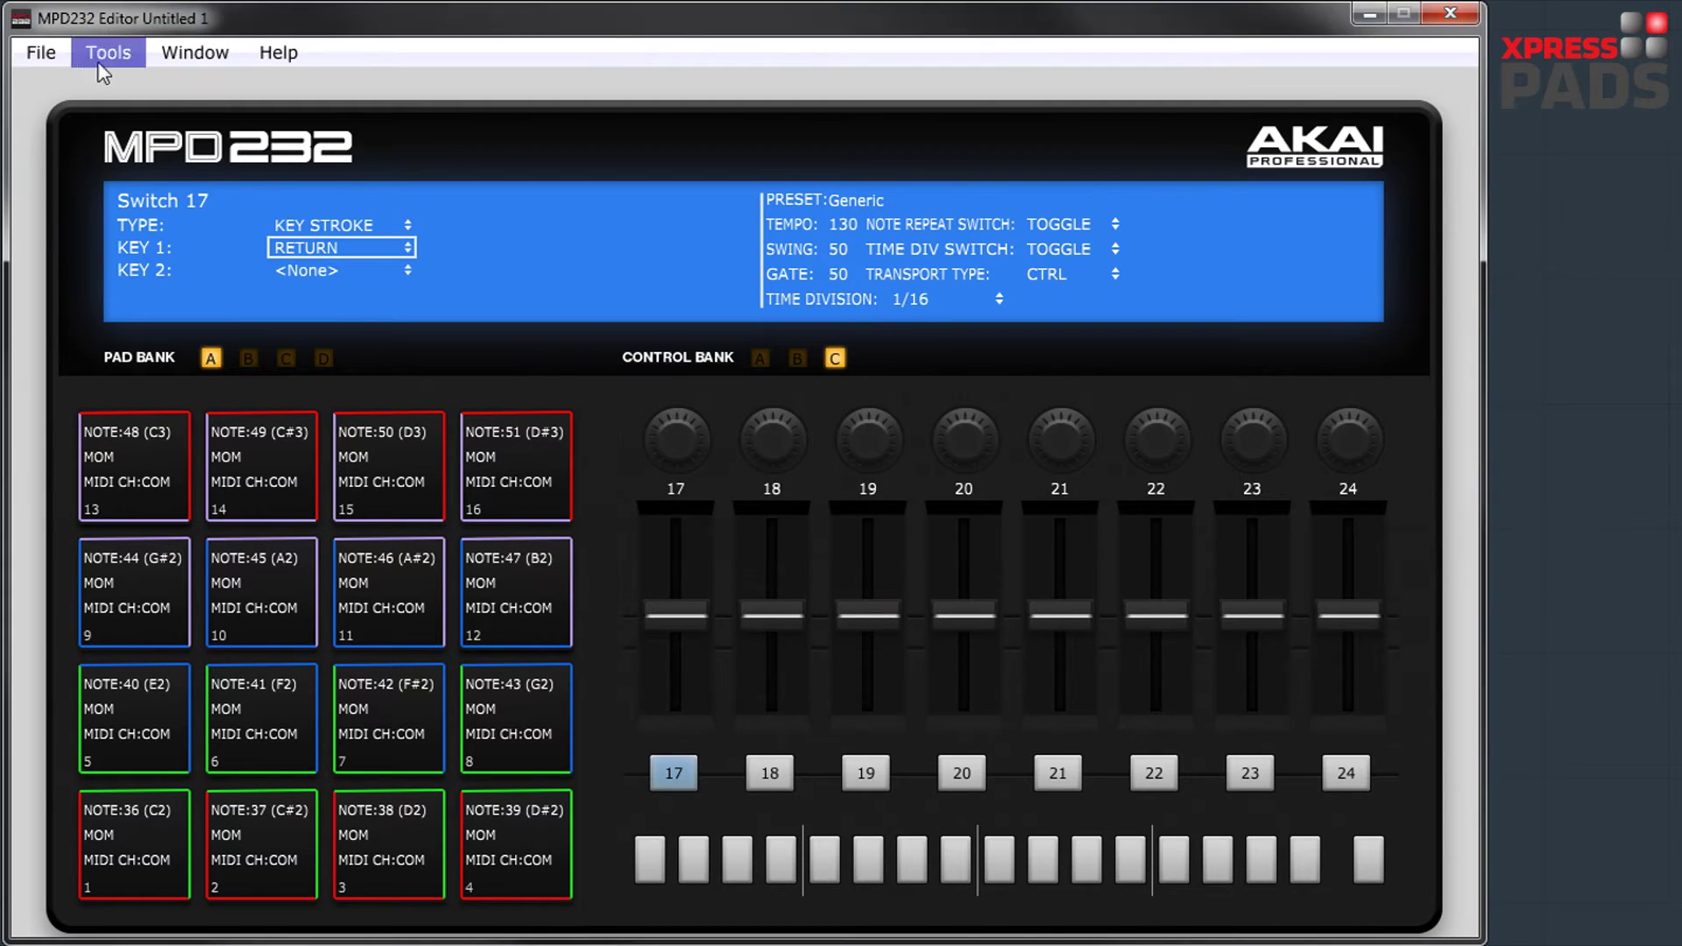
pyautogui.click(44, 55)
pyautogui.click(48, 57)
# Use the Auto Populate Tool to apply pad settings with aftertouch OFF to banks A–D
pyautogui.click(117, 50)
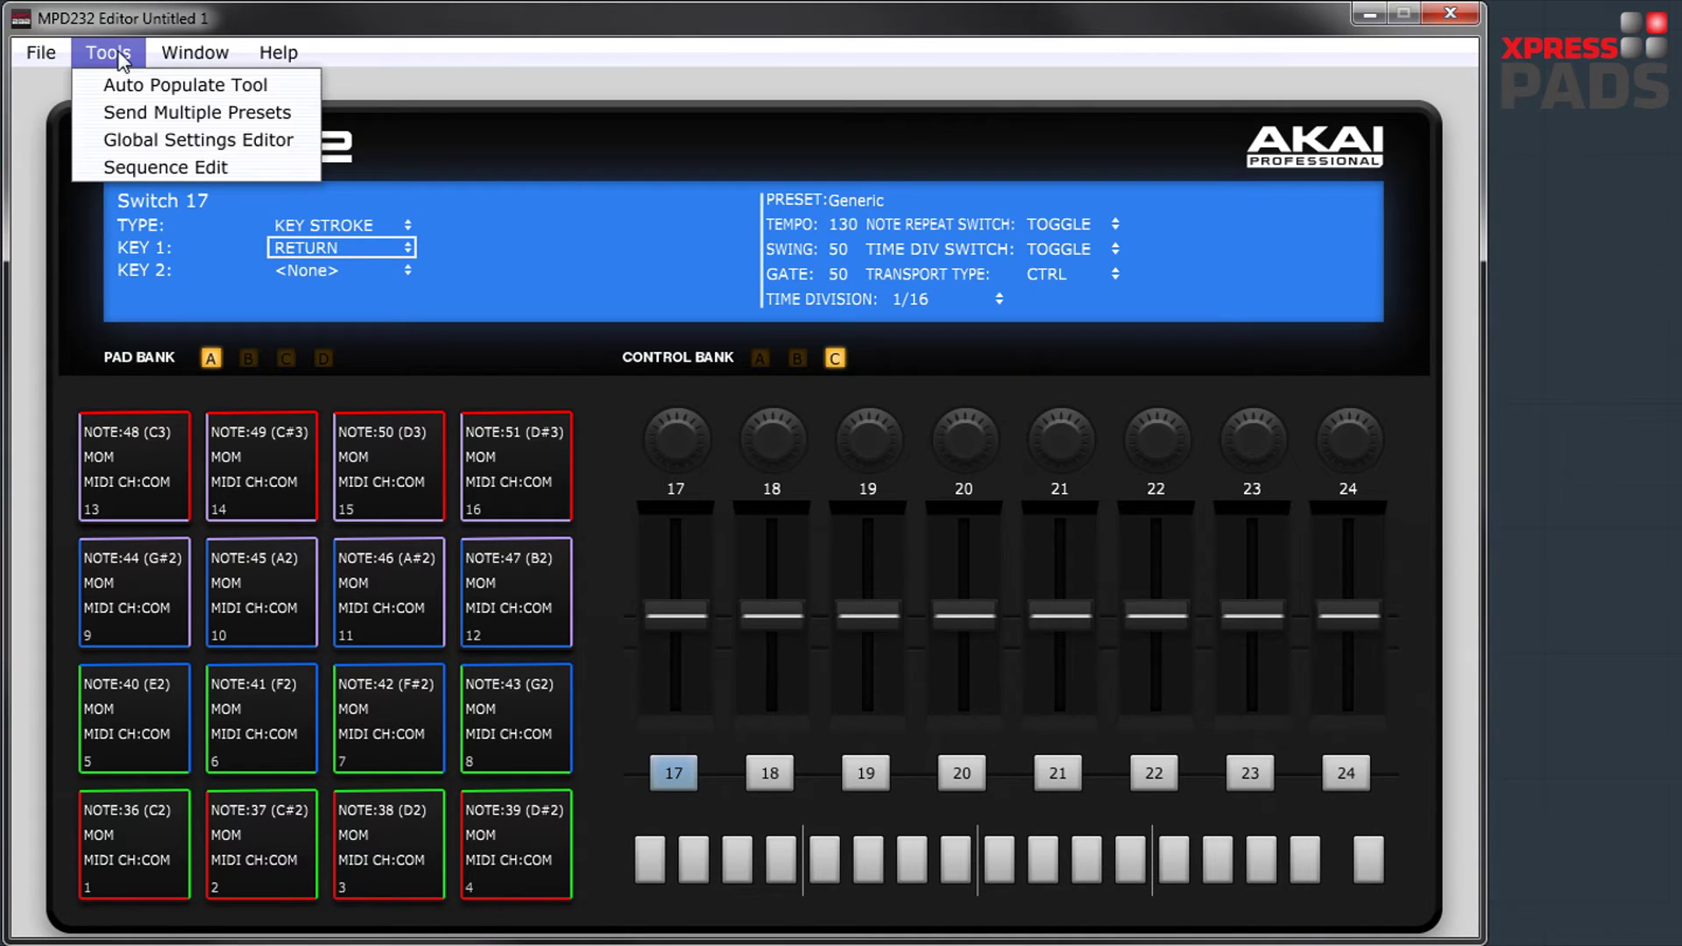
pyautogui.click(285, 87)
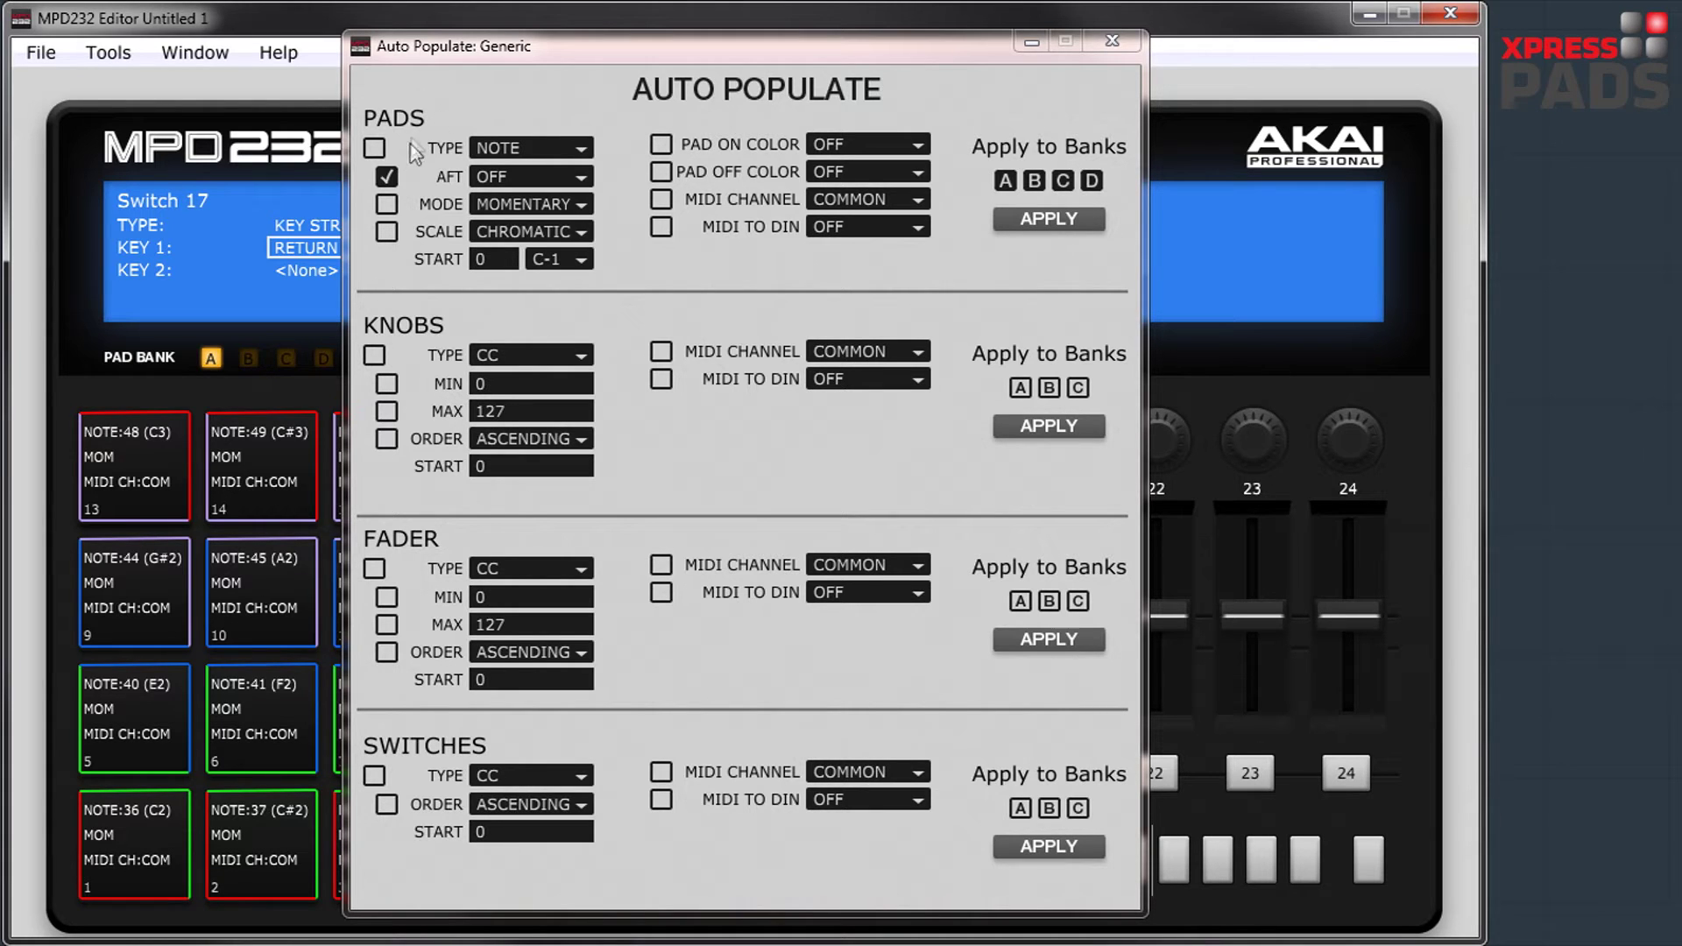
pyautogui.click(526, 178)
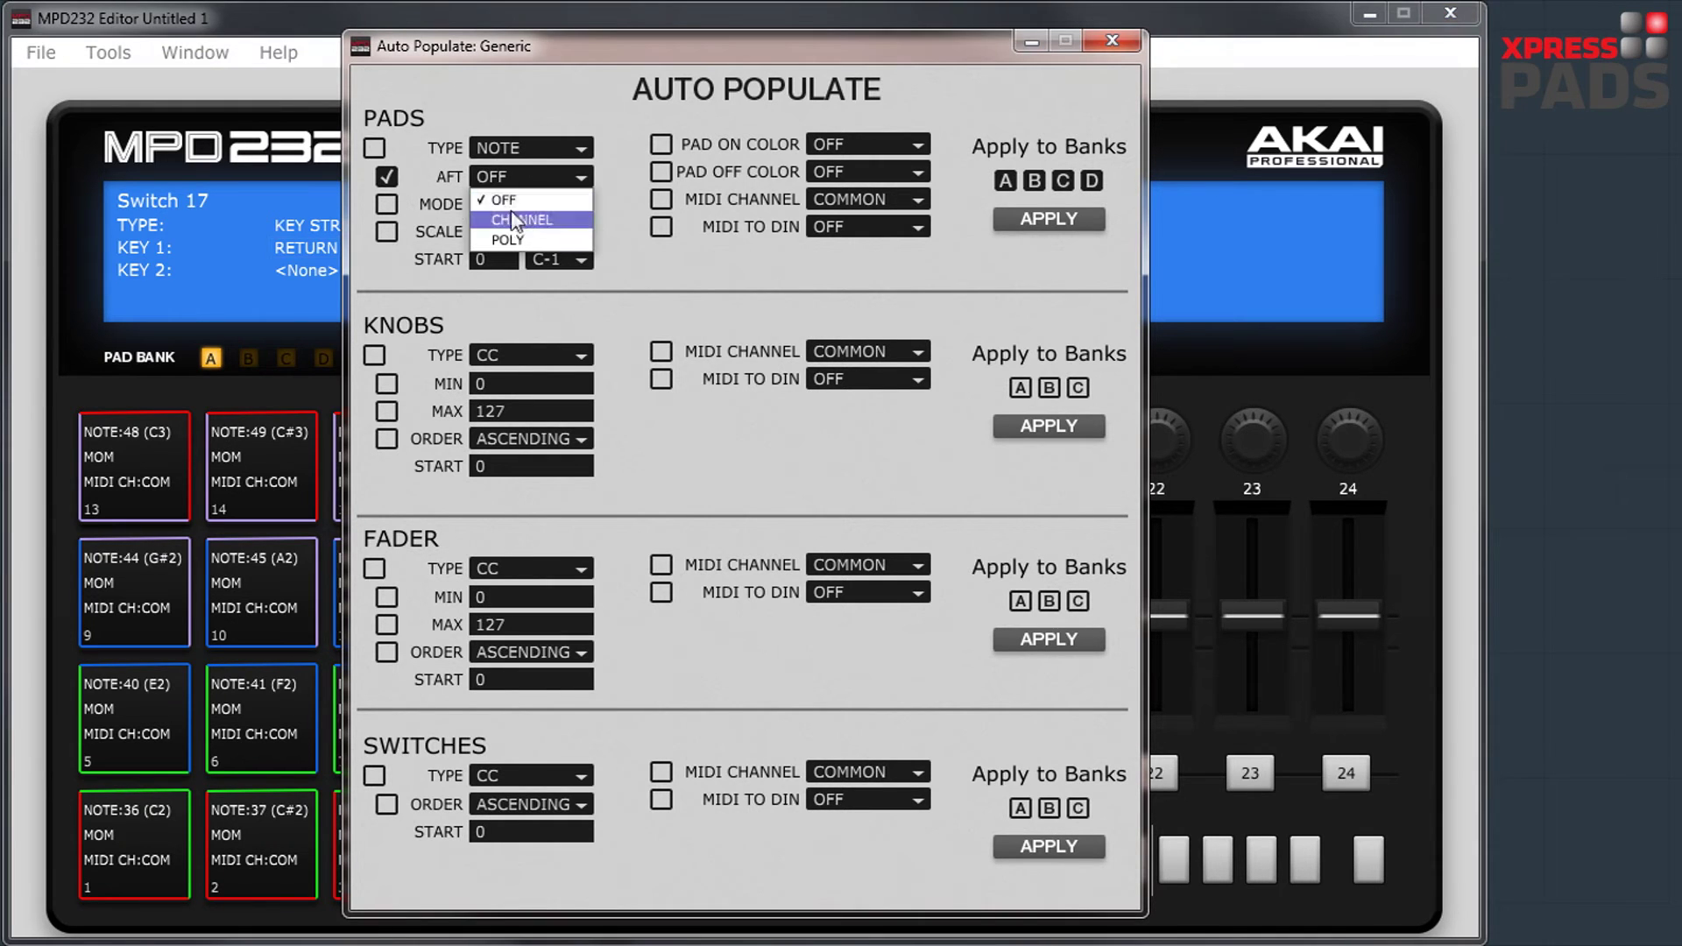
pyautogui.click(506, 200)
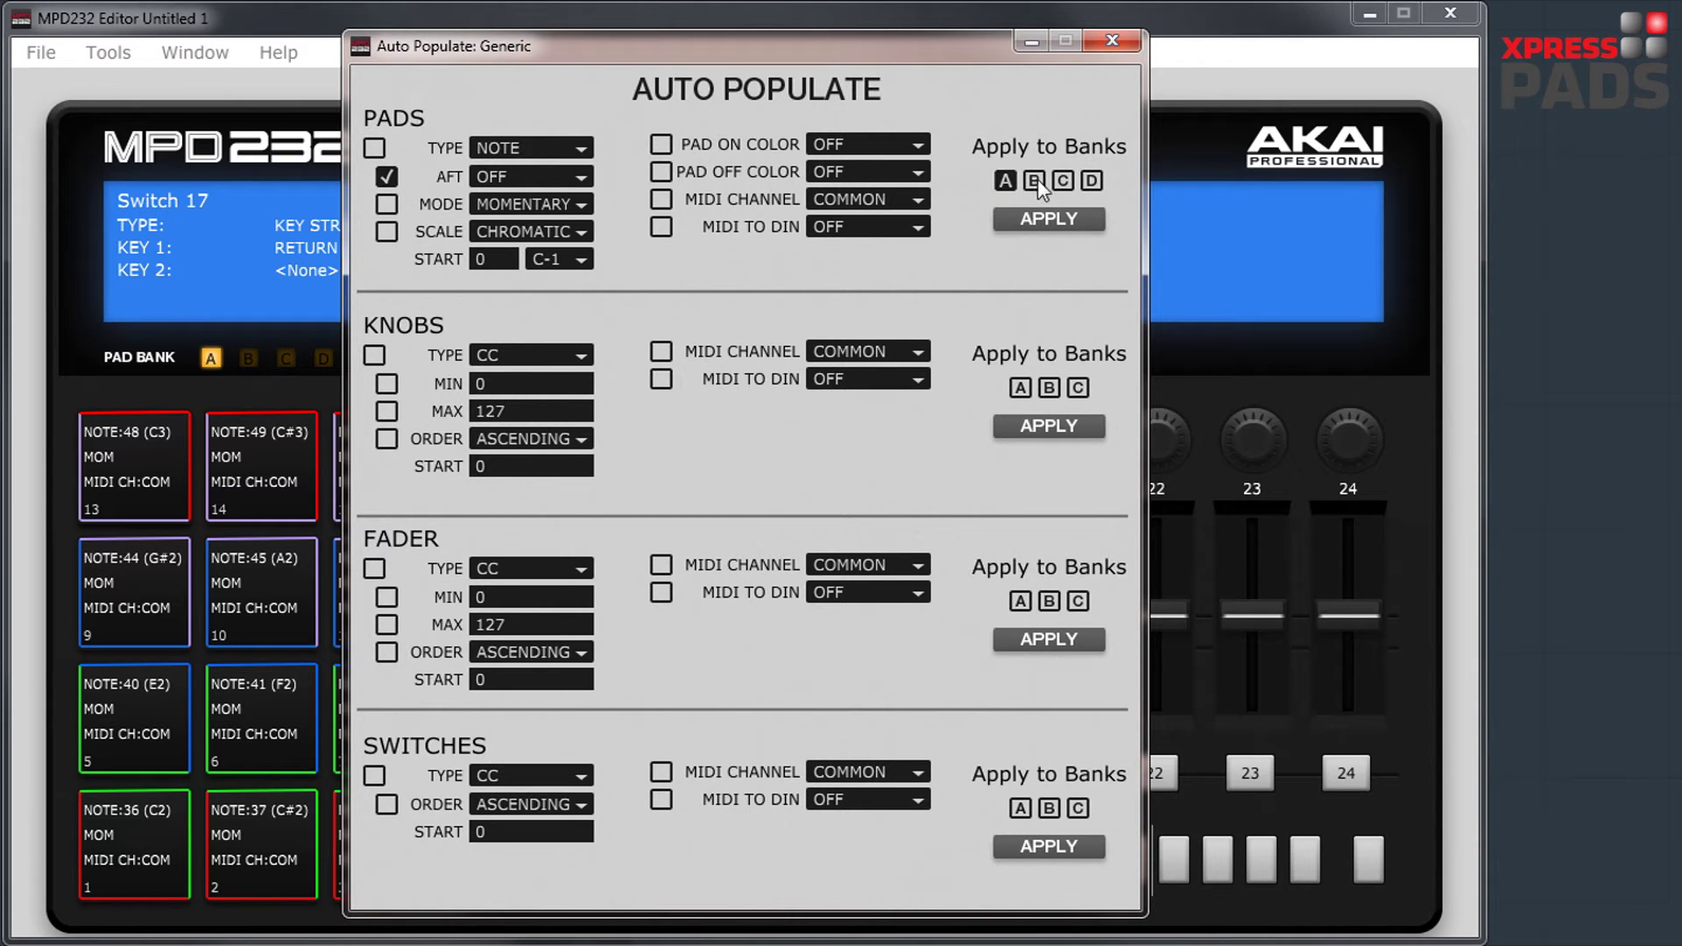
pyautogui.click(1065, 182)
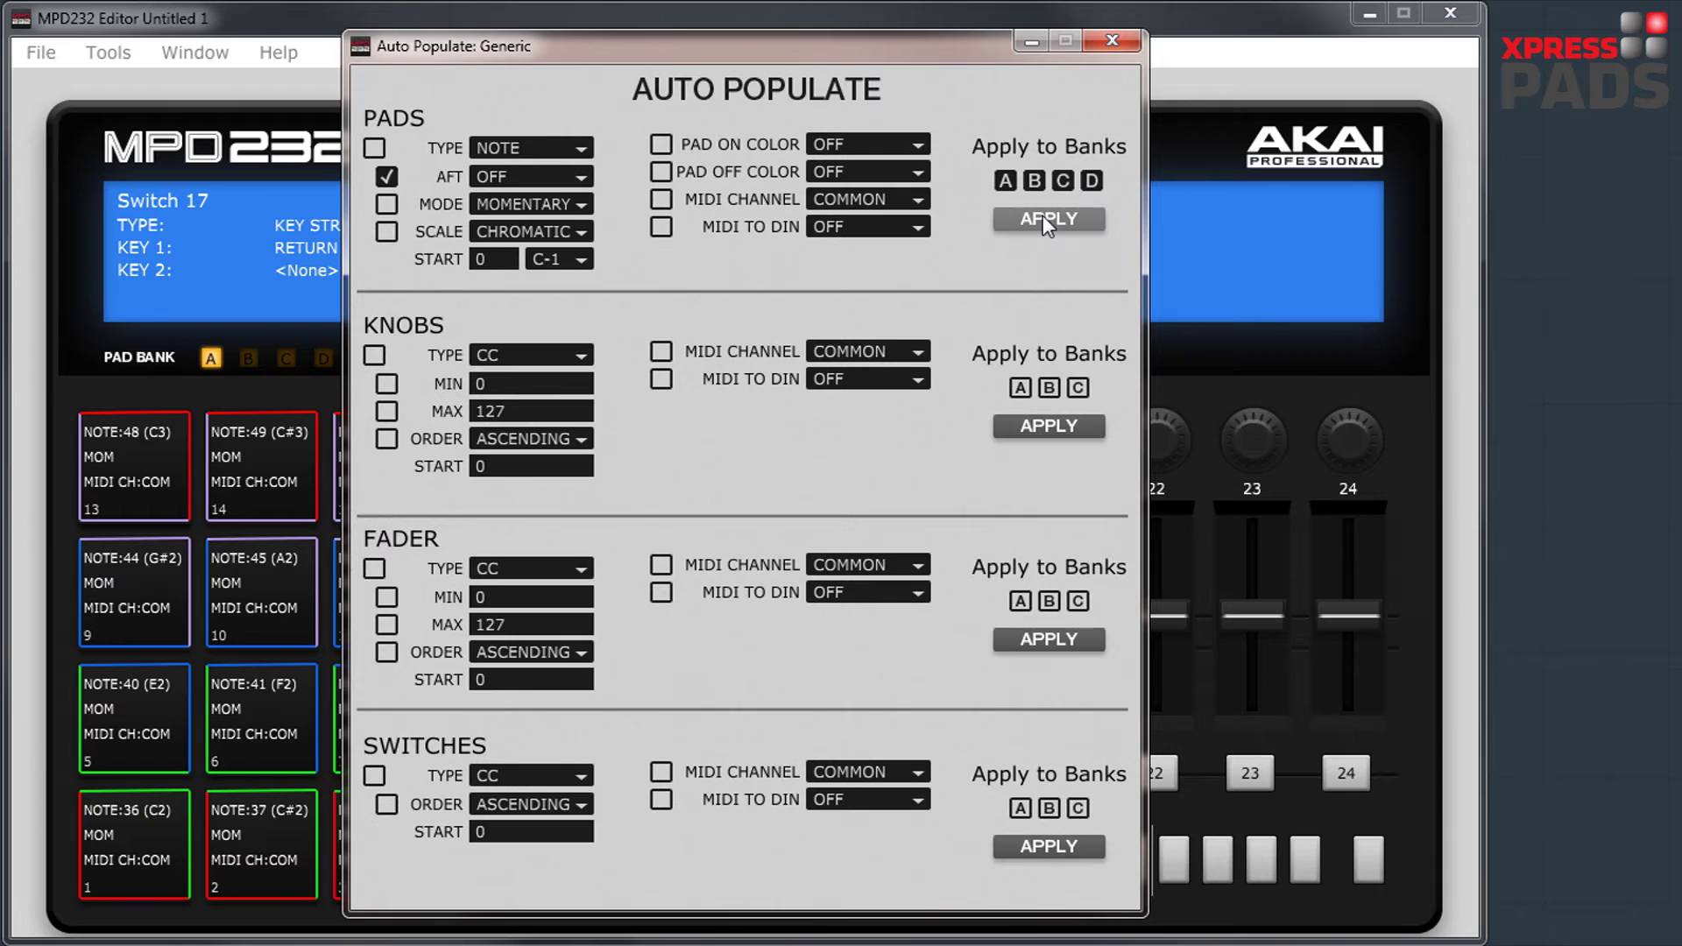
pyautogui.click(1043, 219)
pyautogui.click(1113, 42)
# In Send Multiple Presets, load the Generic preset file into Preset Slots 1 and 2
pyautogui.click(122, 56)
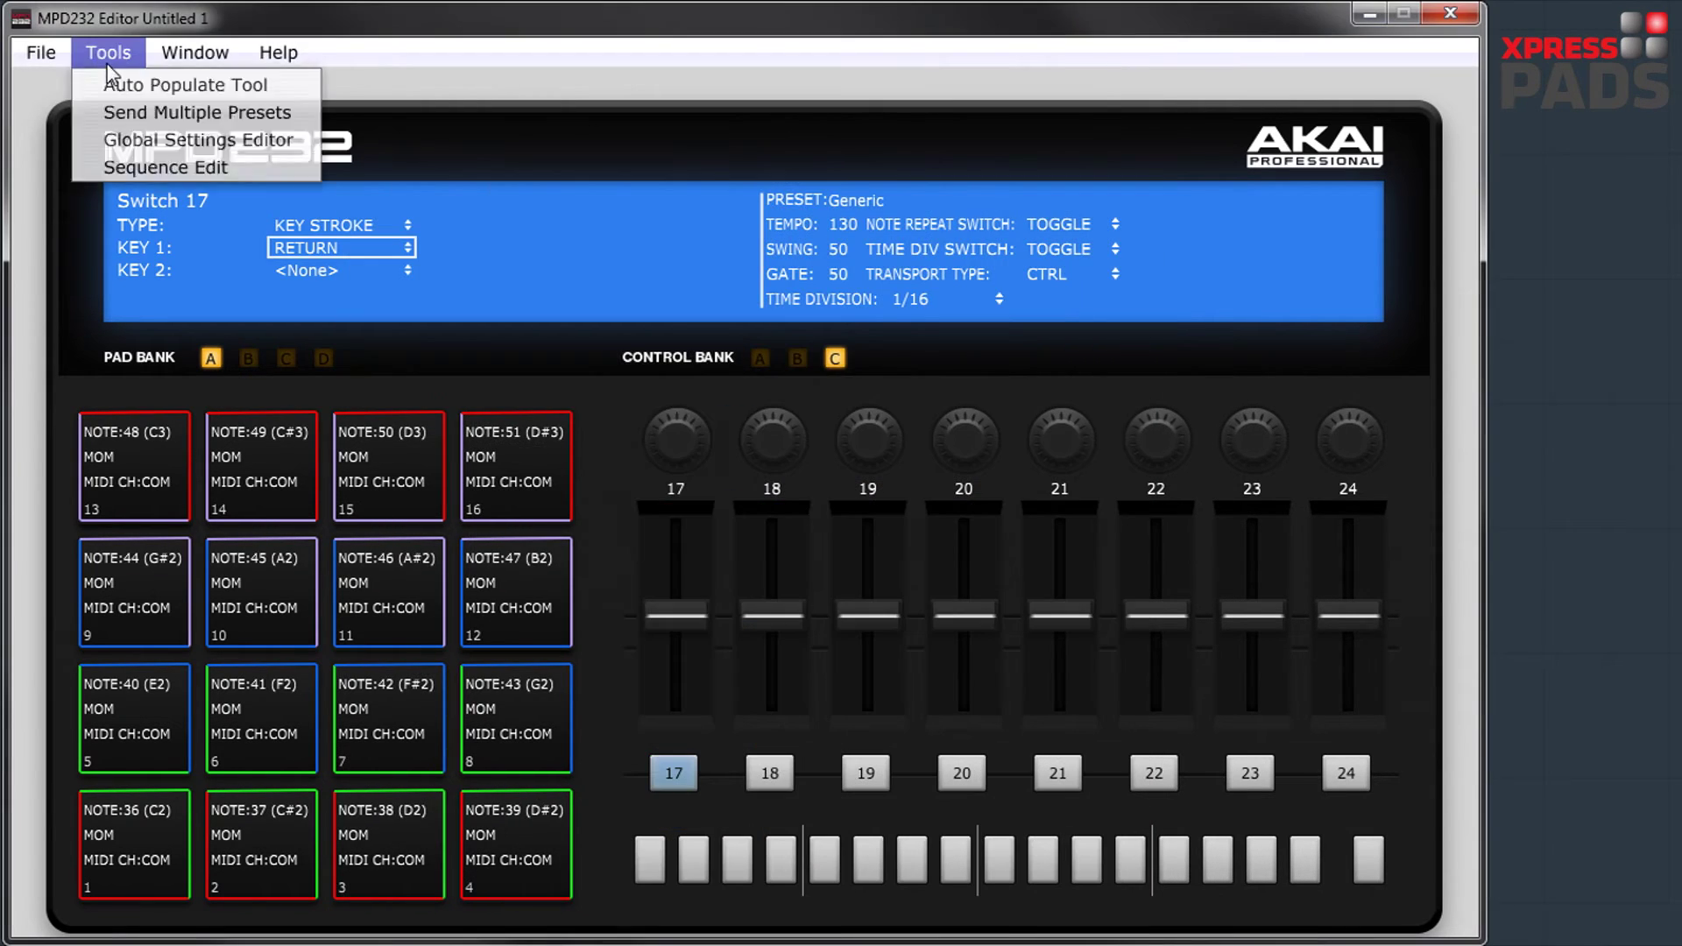
pyautogui.click(138, 111)
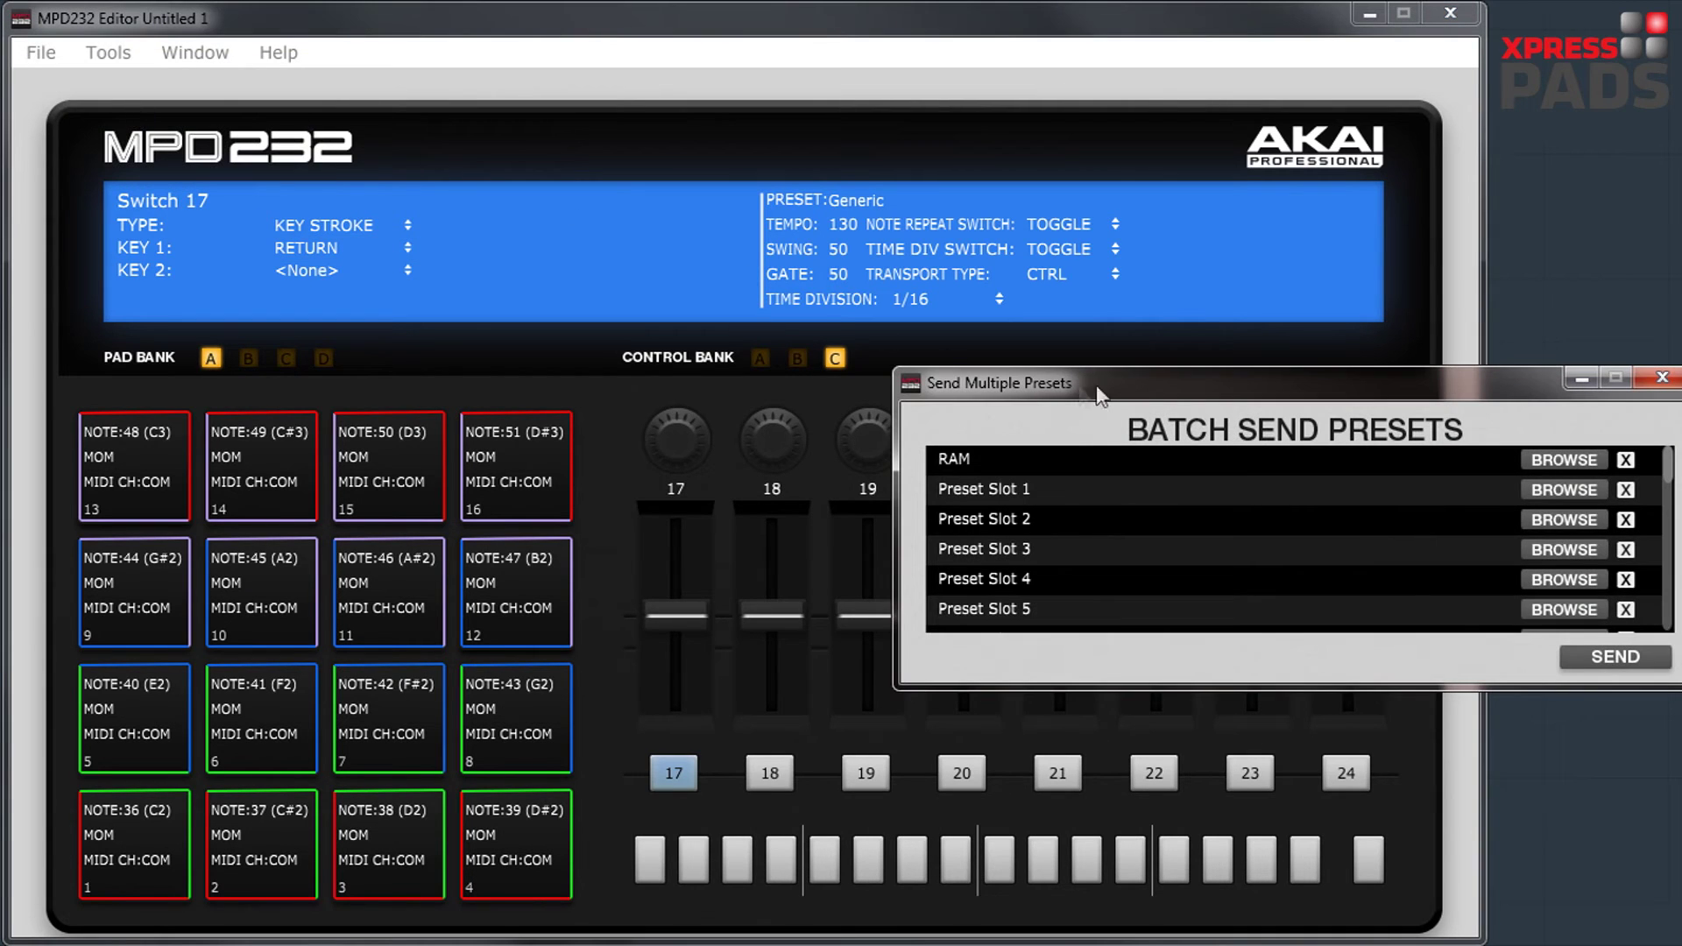
pyautogui.moveTo(1111, 383); pyautogui.dragTo(566, 293)
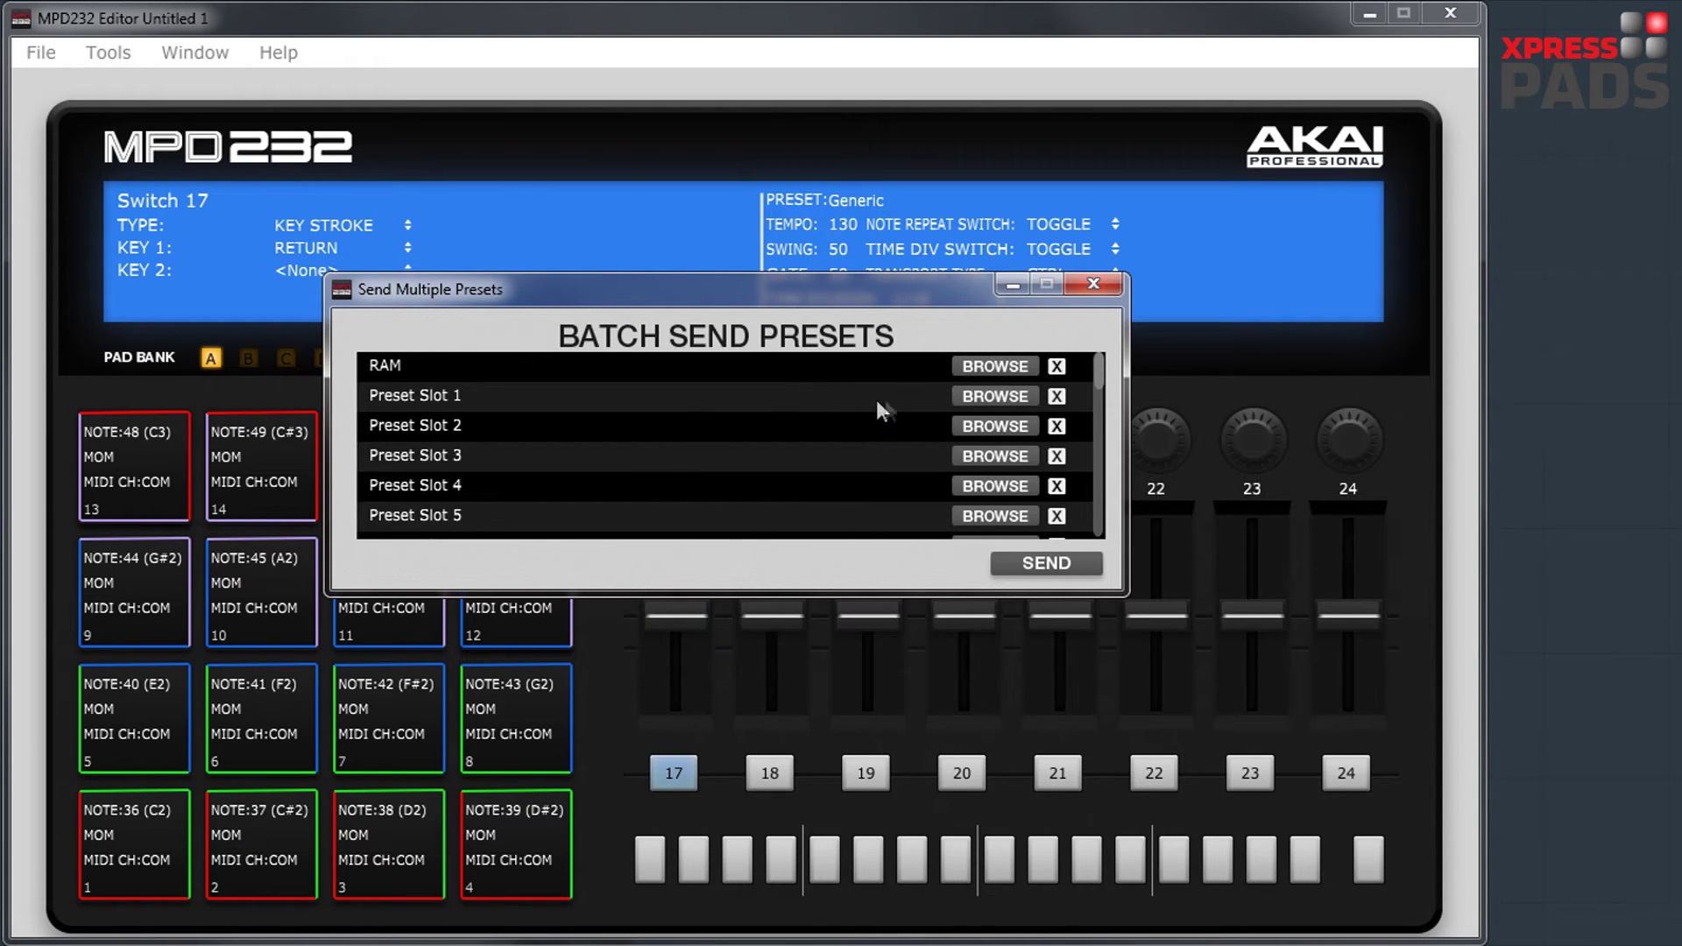
pyautogui.click(997, 398)
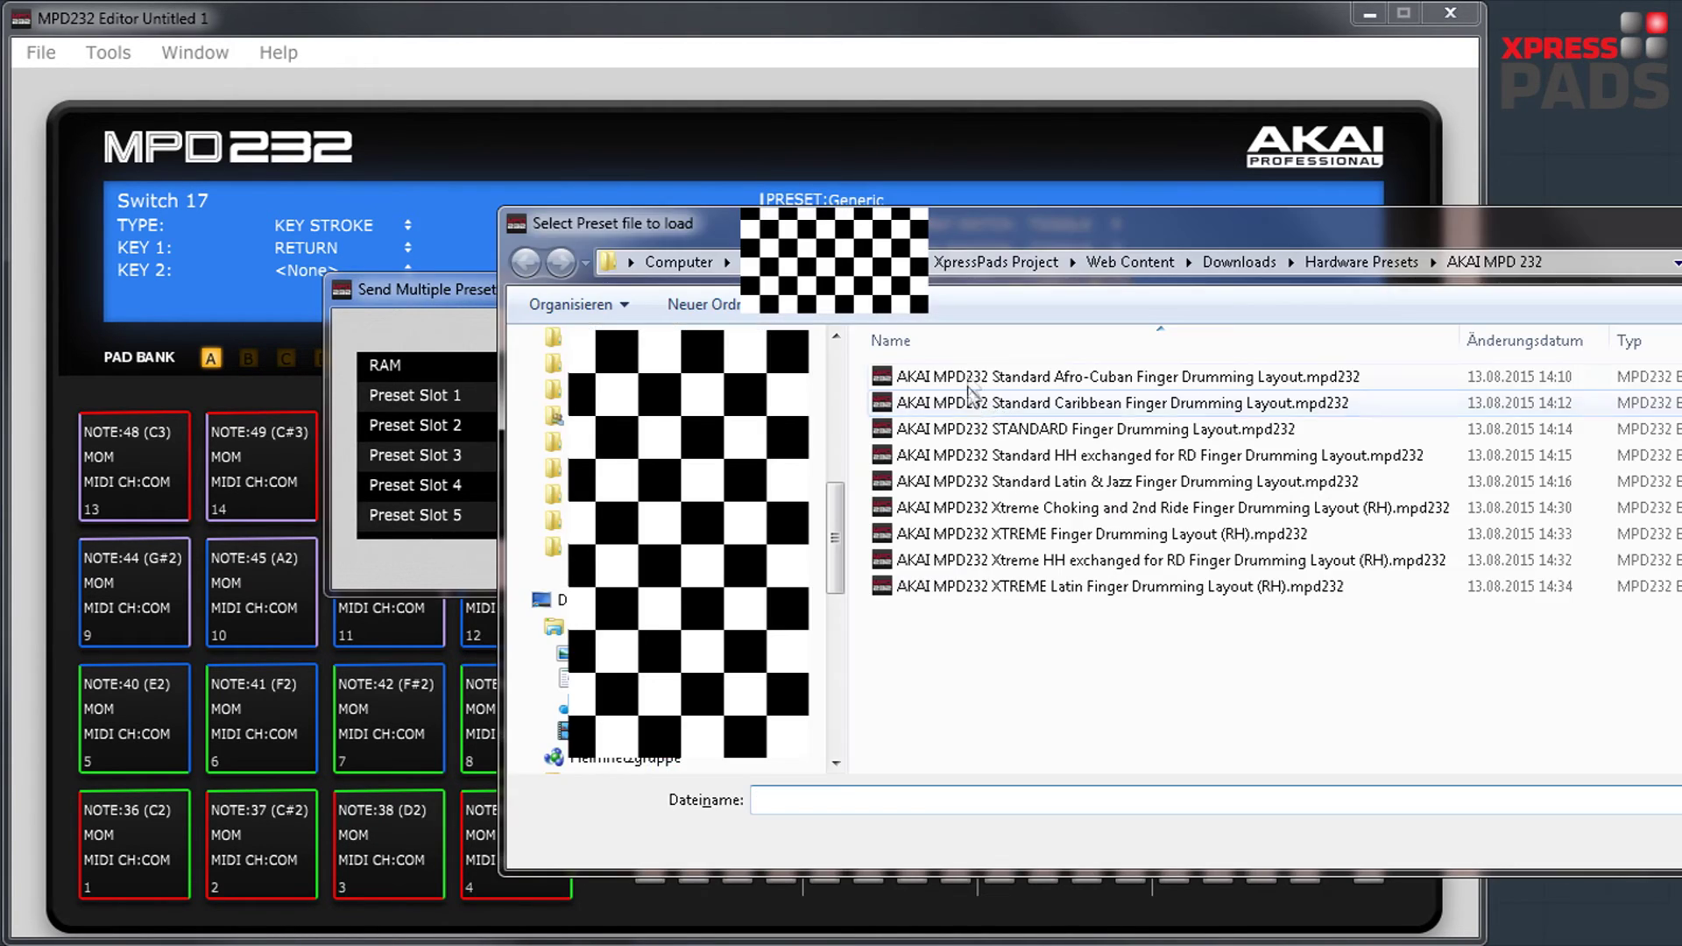
pyautogui.doubleClick(971, 385)
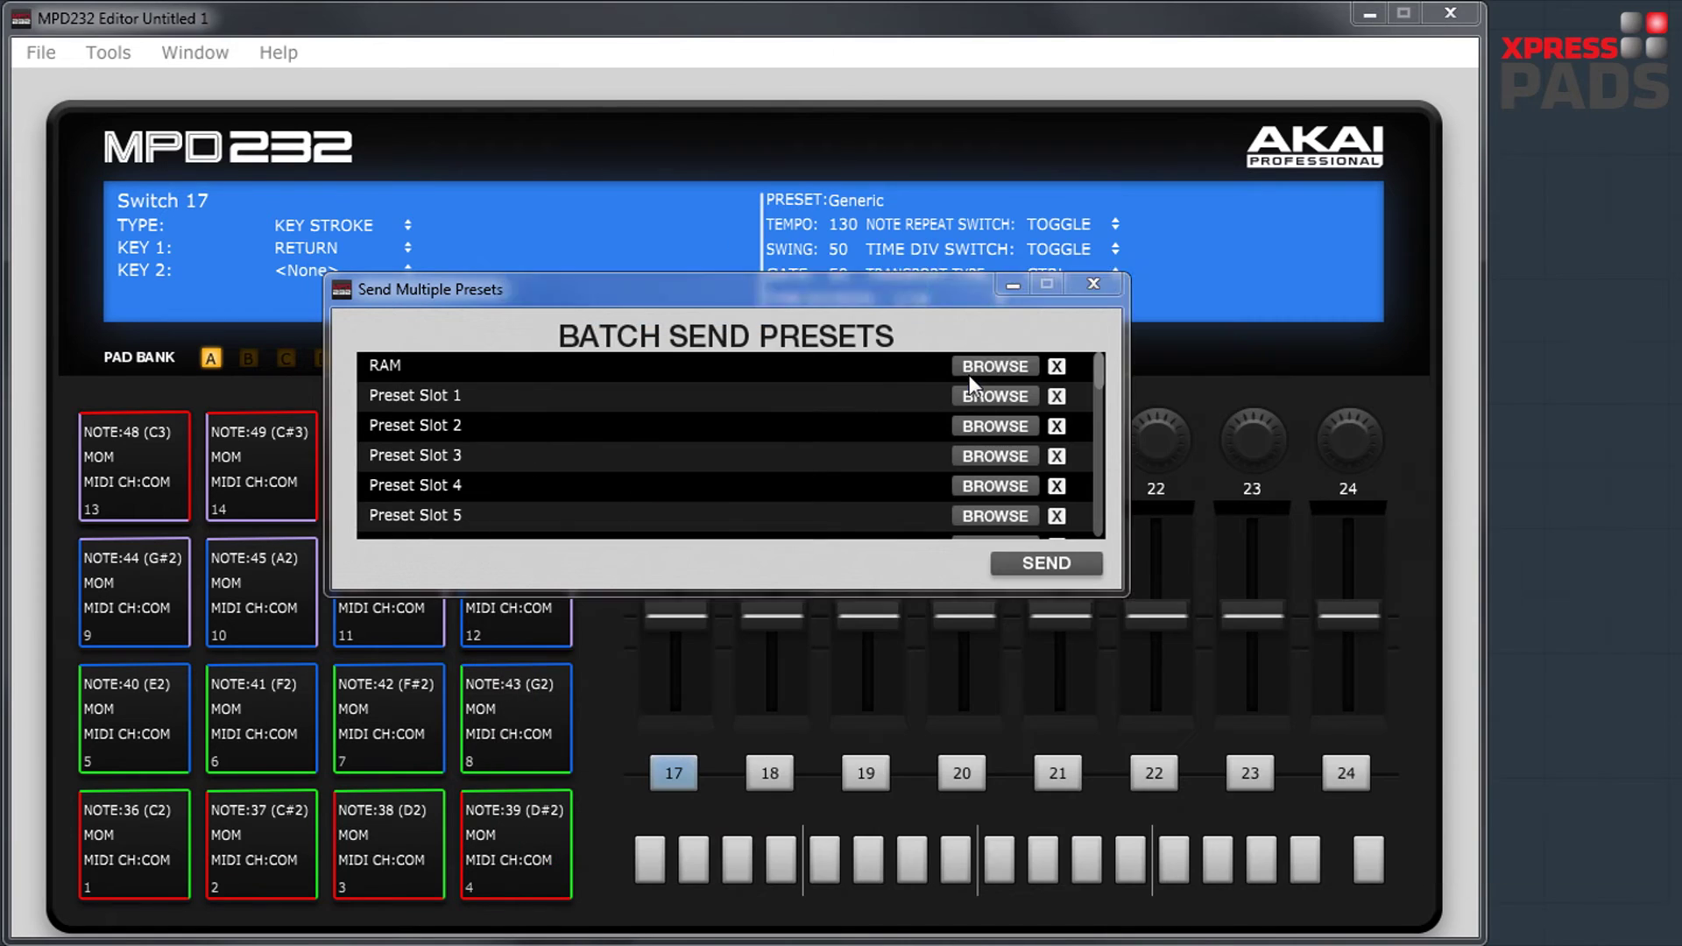
pyautogui.click(985, 422)
pyautogui.doubleClick(970, 452)
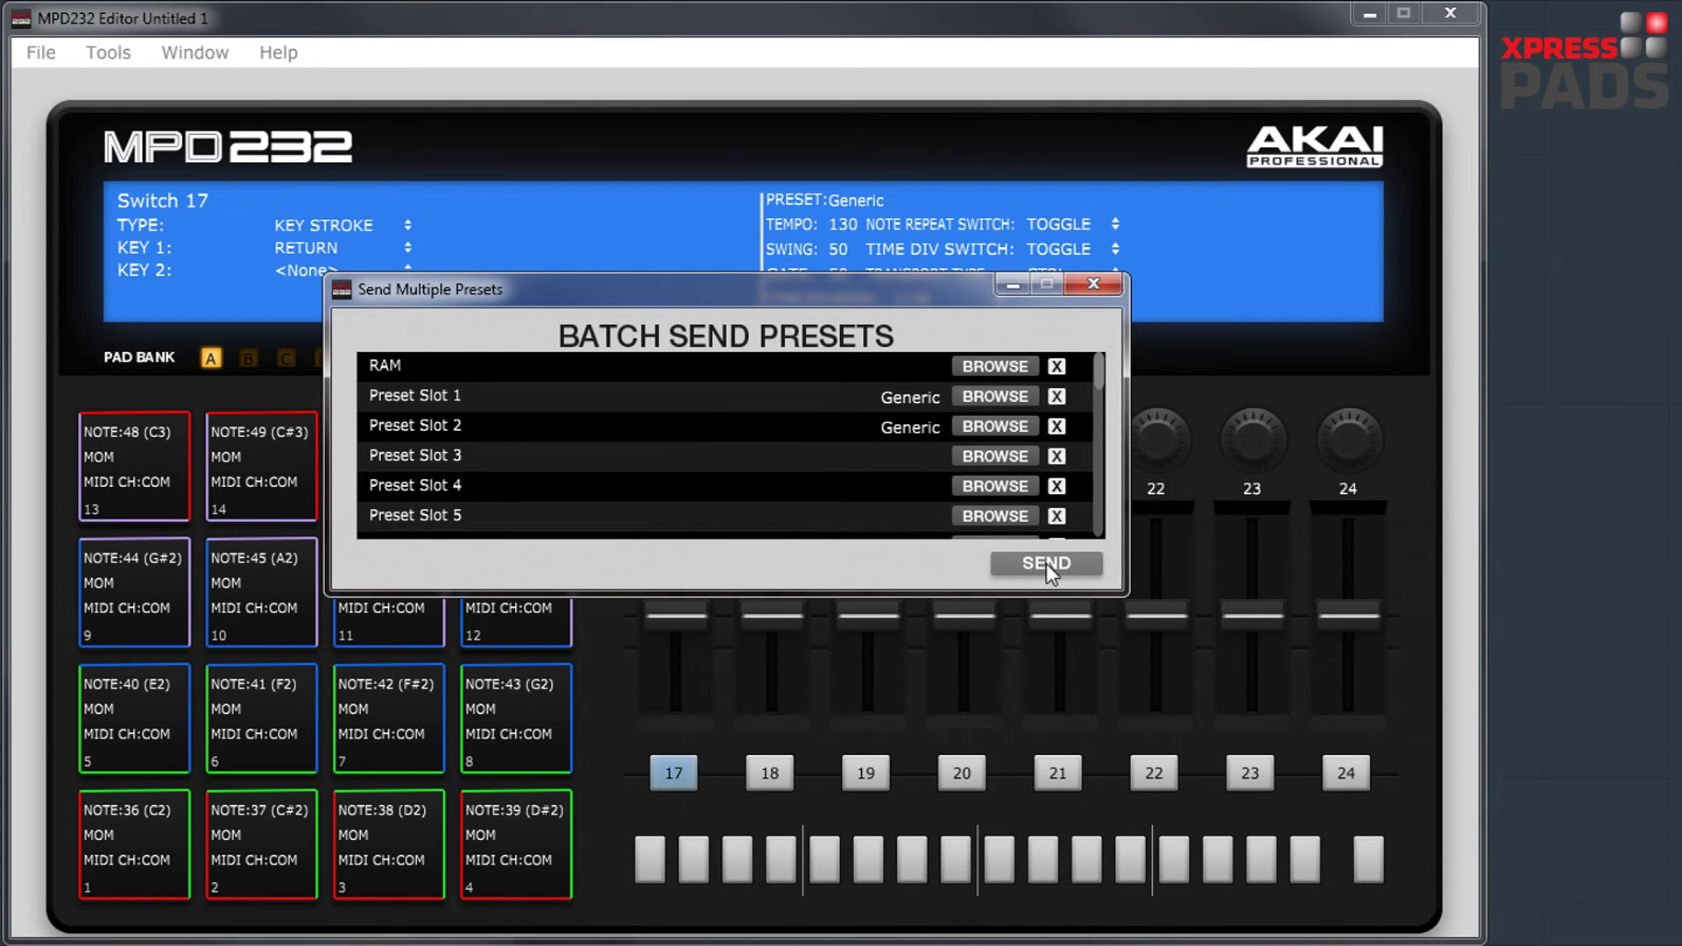
pyautogui.click(1091, 284)
# Open the Global Settings Editor and check pad gain 0 and pad threshold 1, unchanged
pyautogui.click(114, 52)
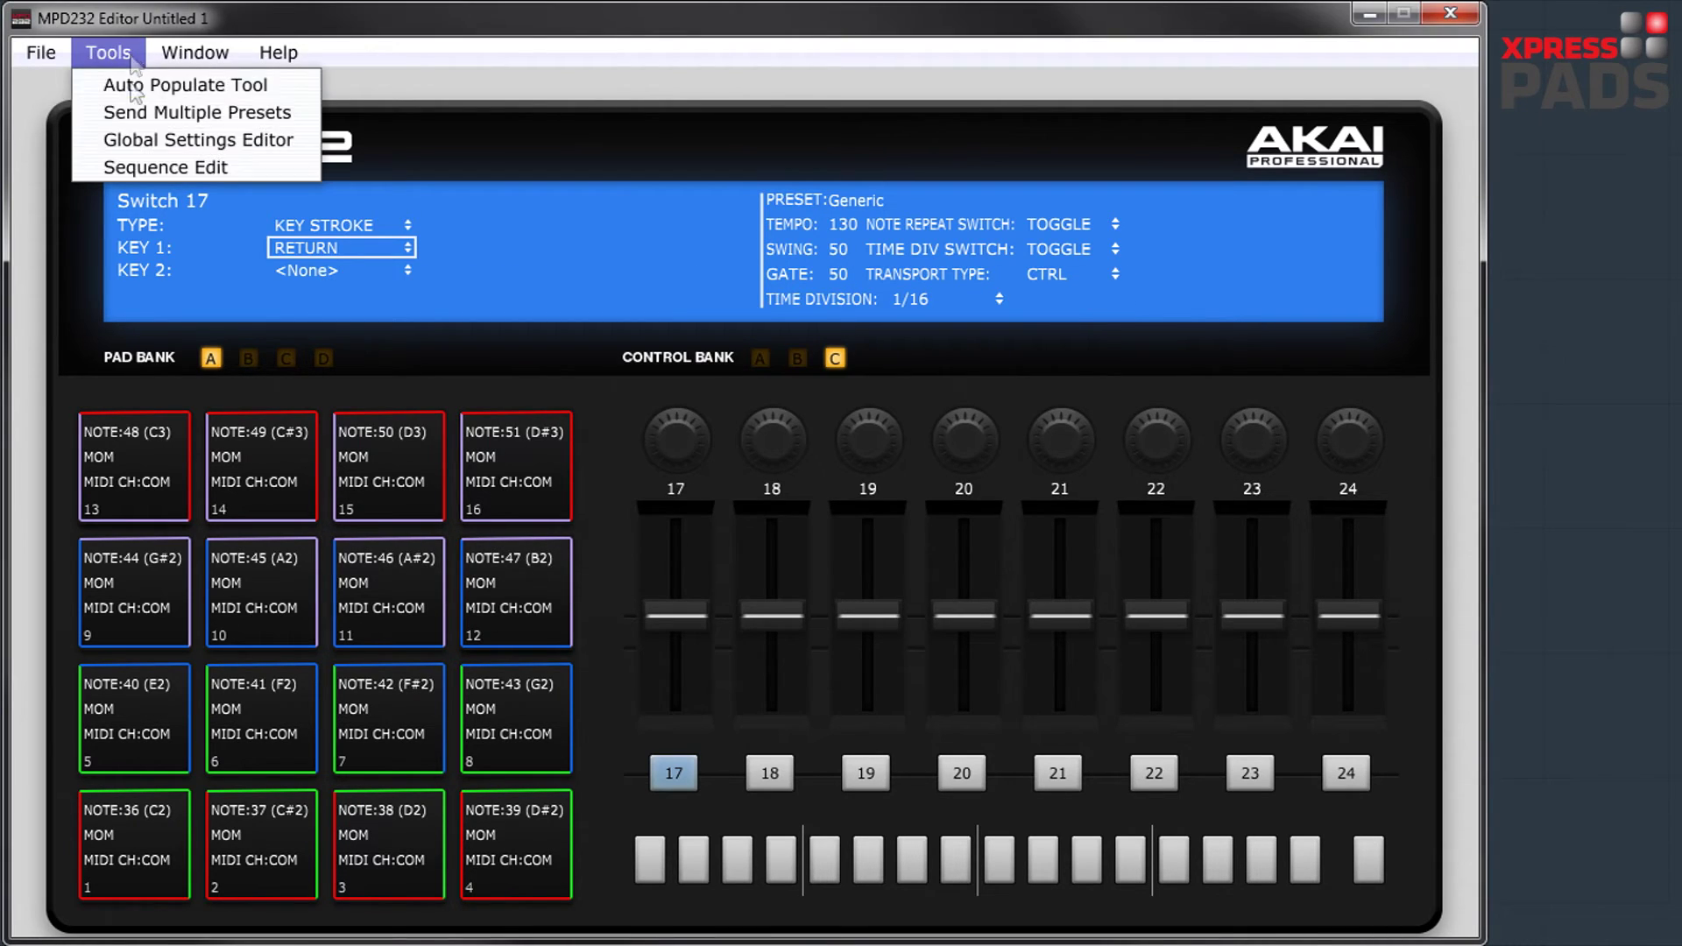
pyautogui.click(147, 142)
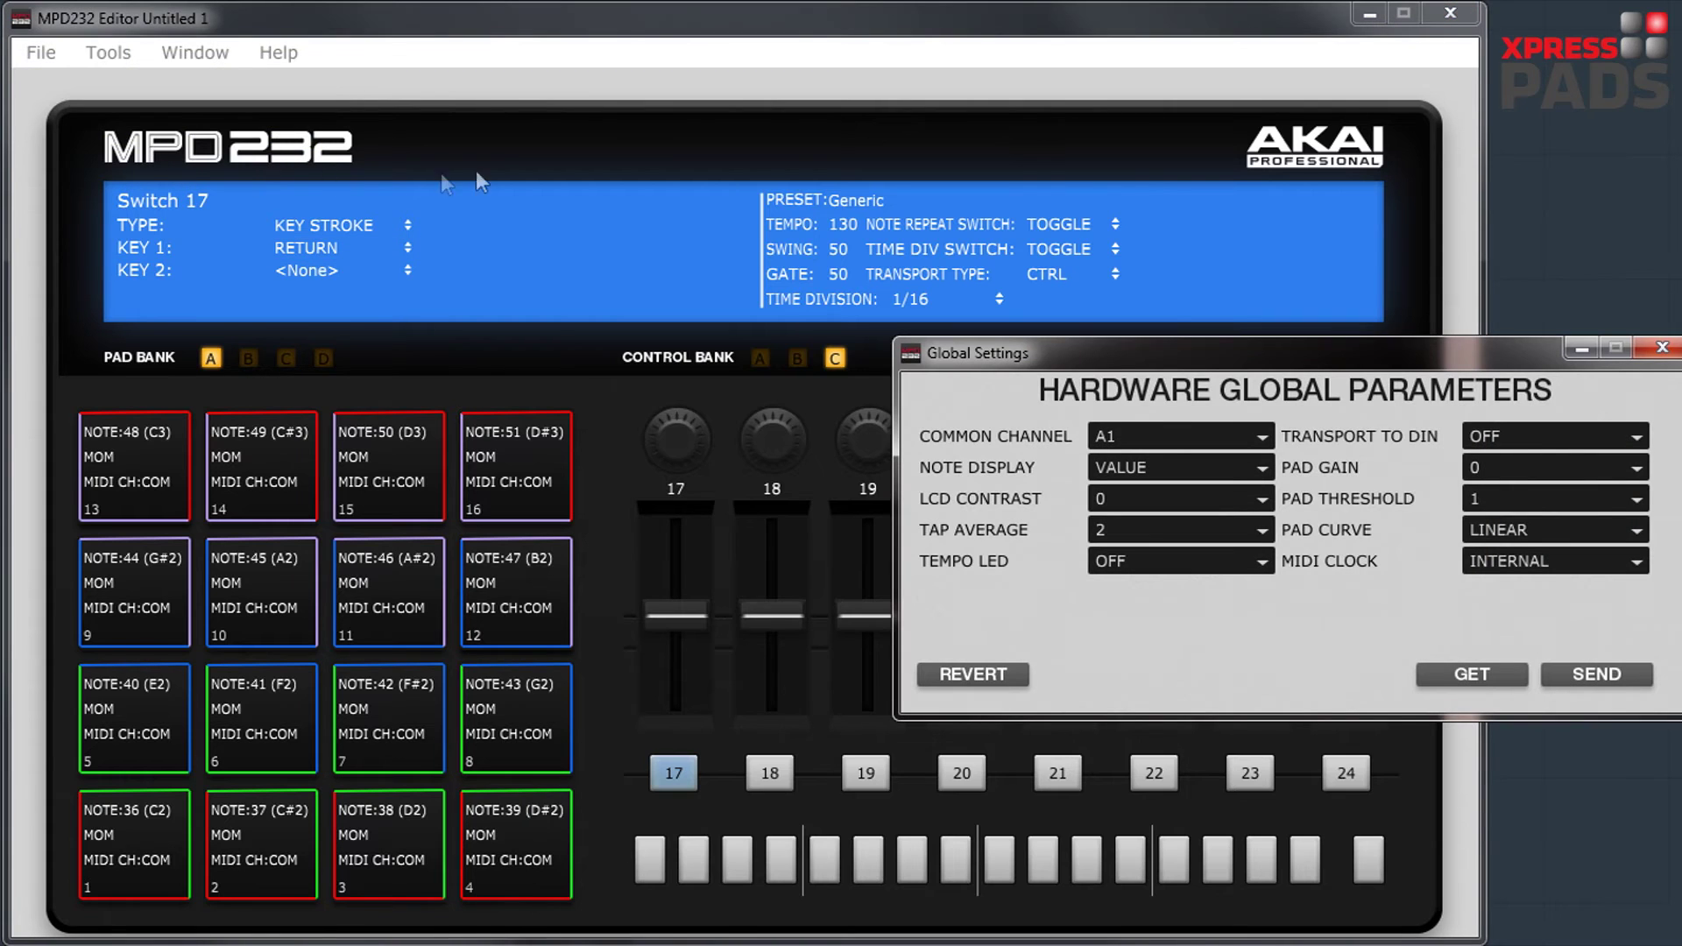
pyautogui.moveTo(1193, 361); pyautogui.dragTo(628, 264)
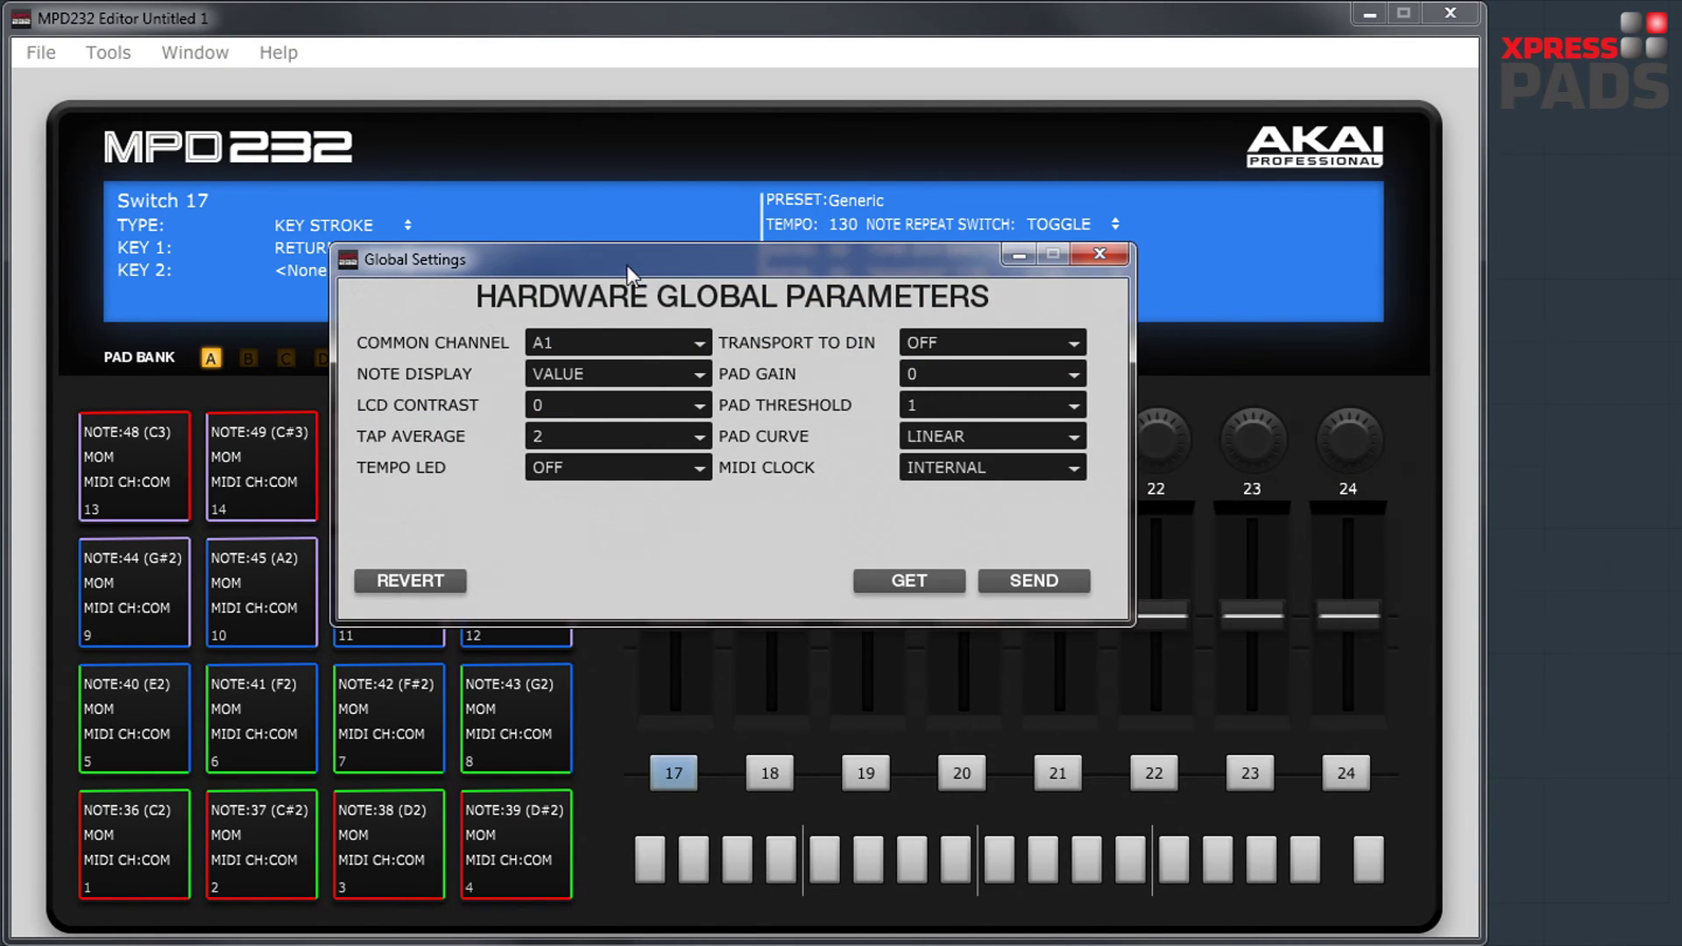
pyautogui.click(964, 375)
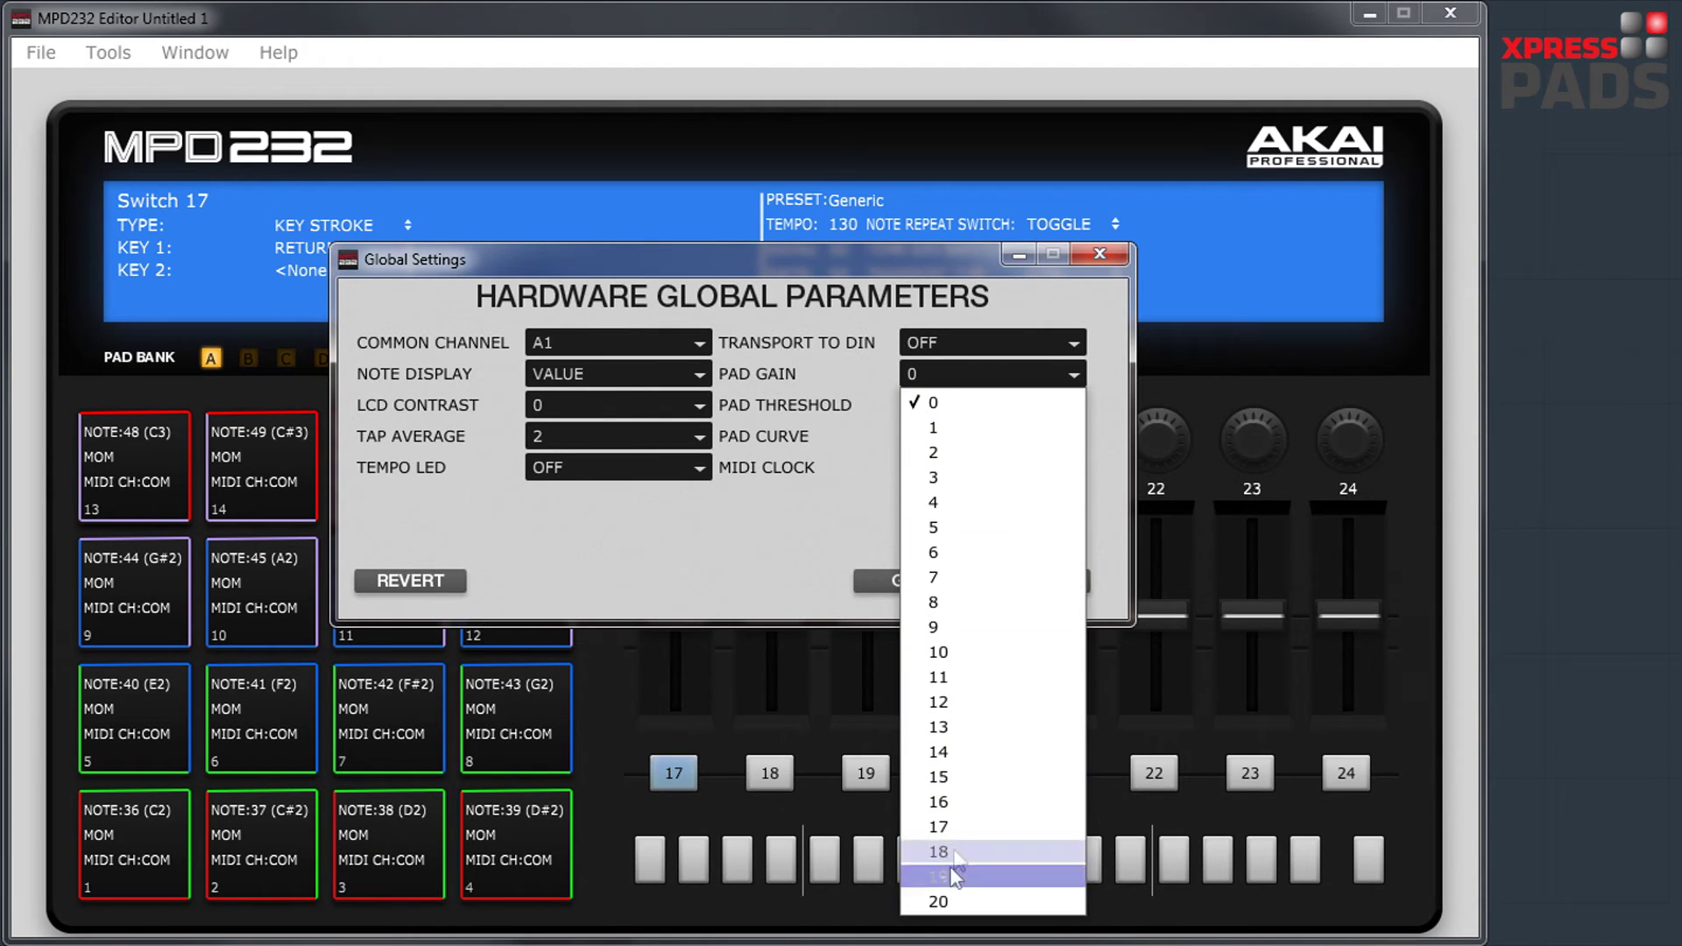
pyautogui.click(961, 403)
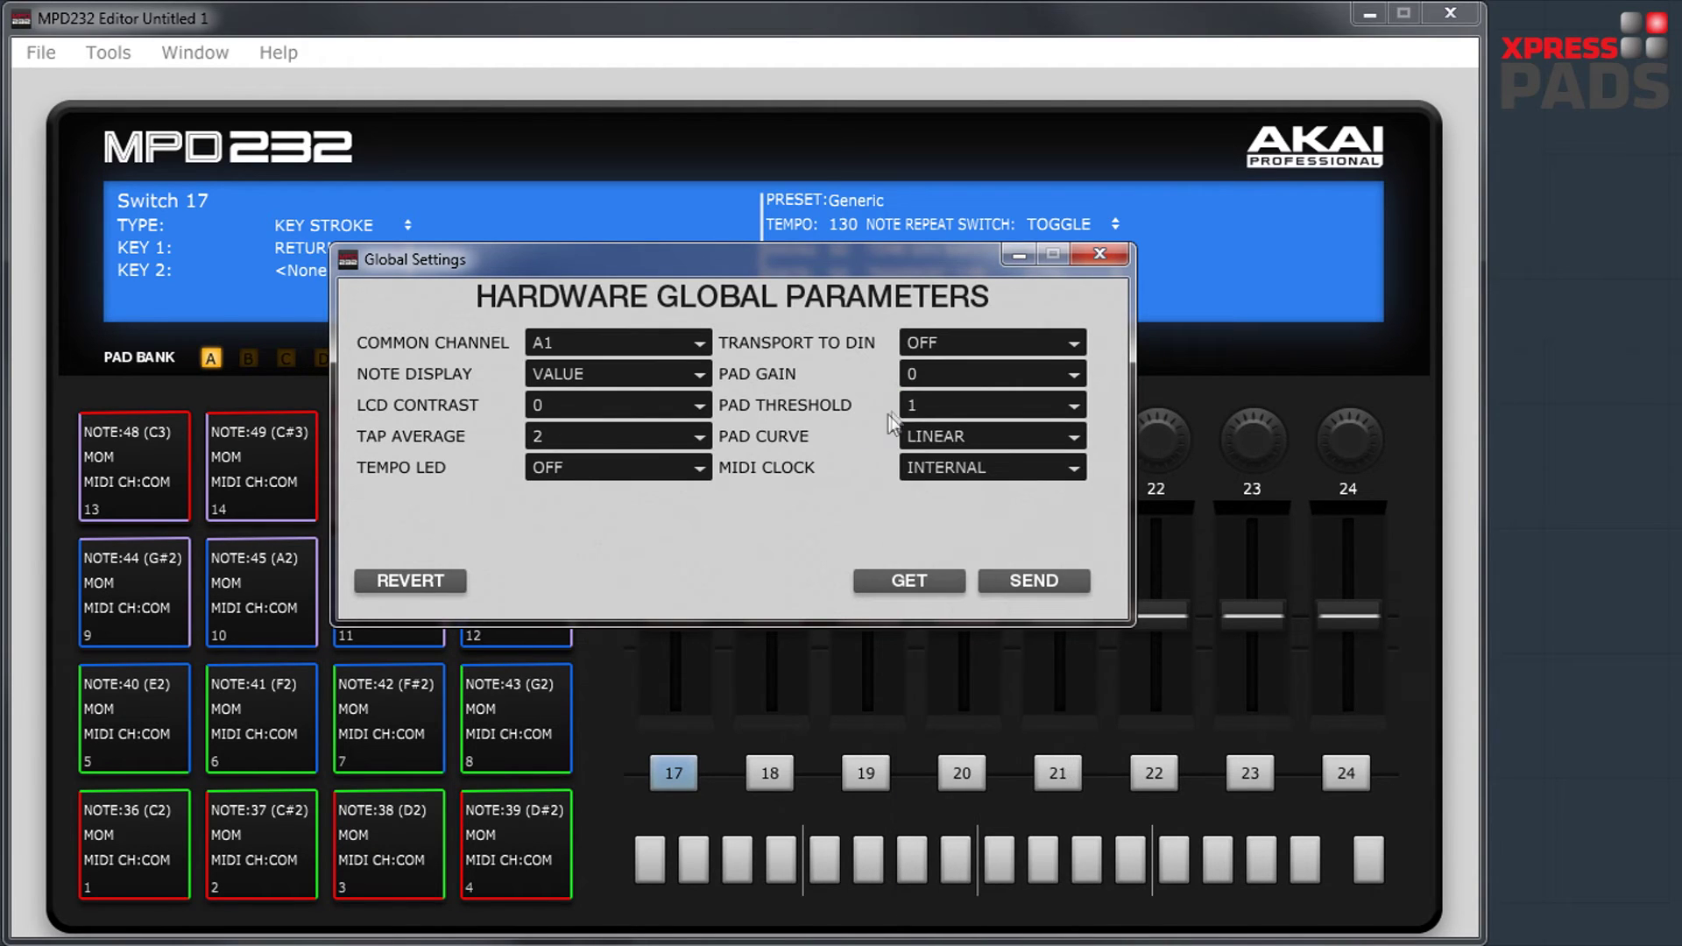
pyautogui.click(937, 405)
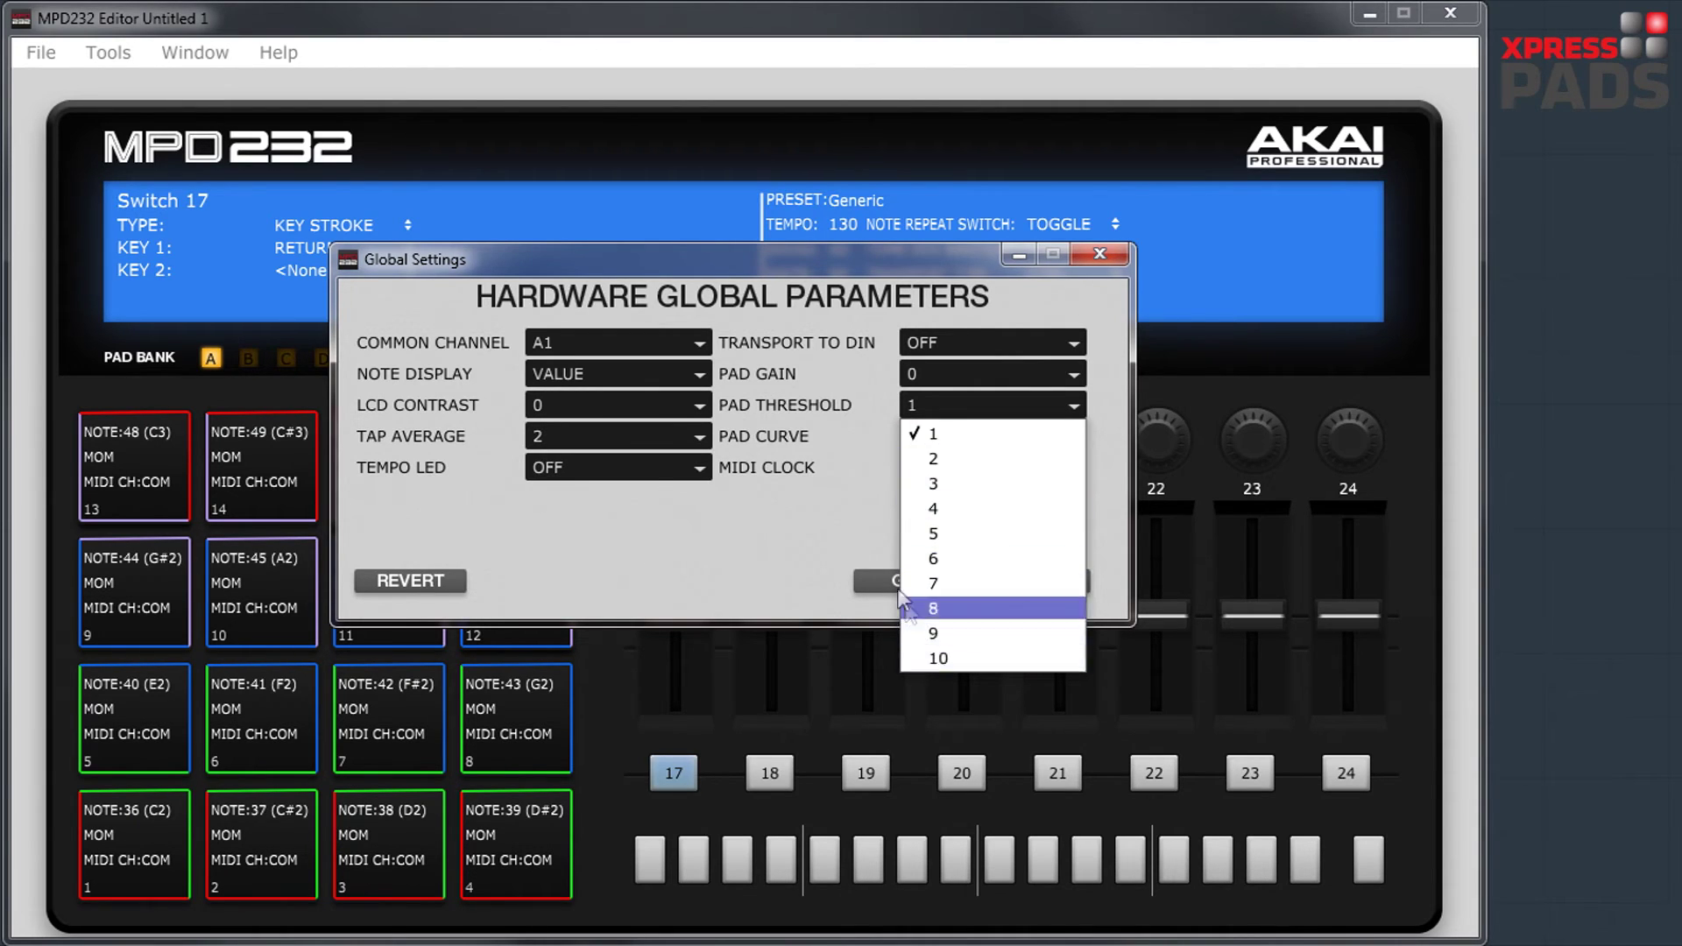
pyautogui.click(873, 417)
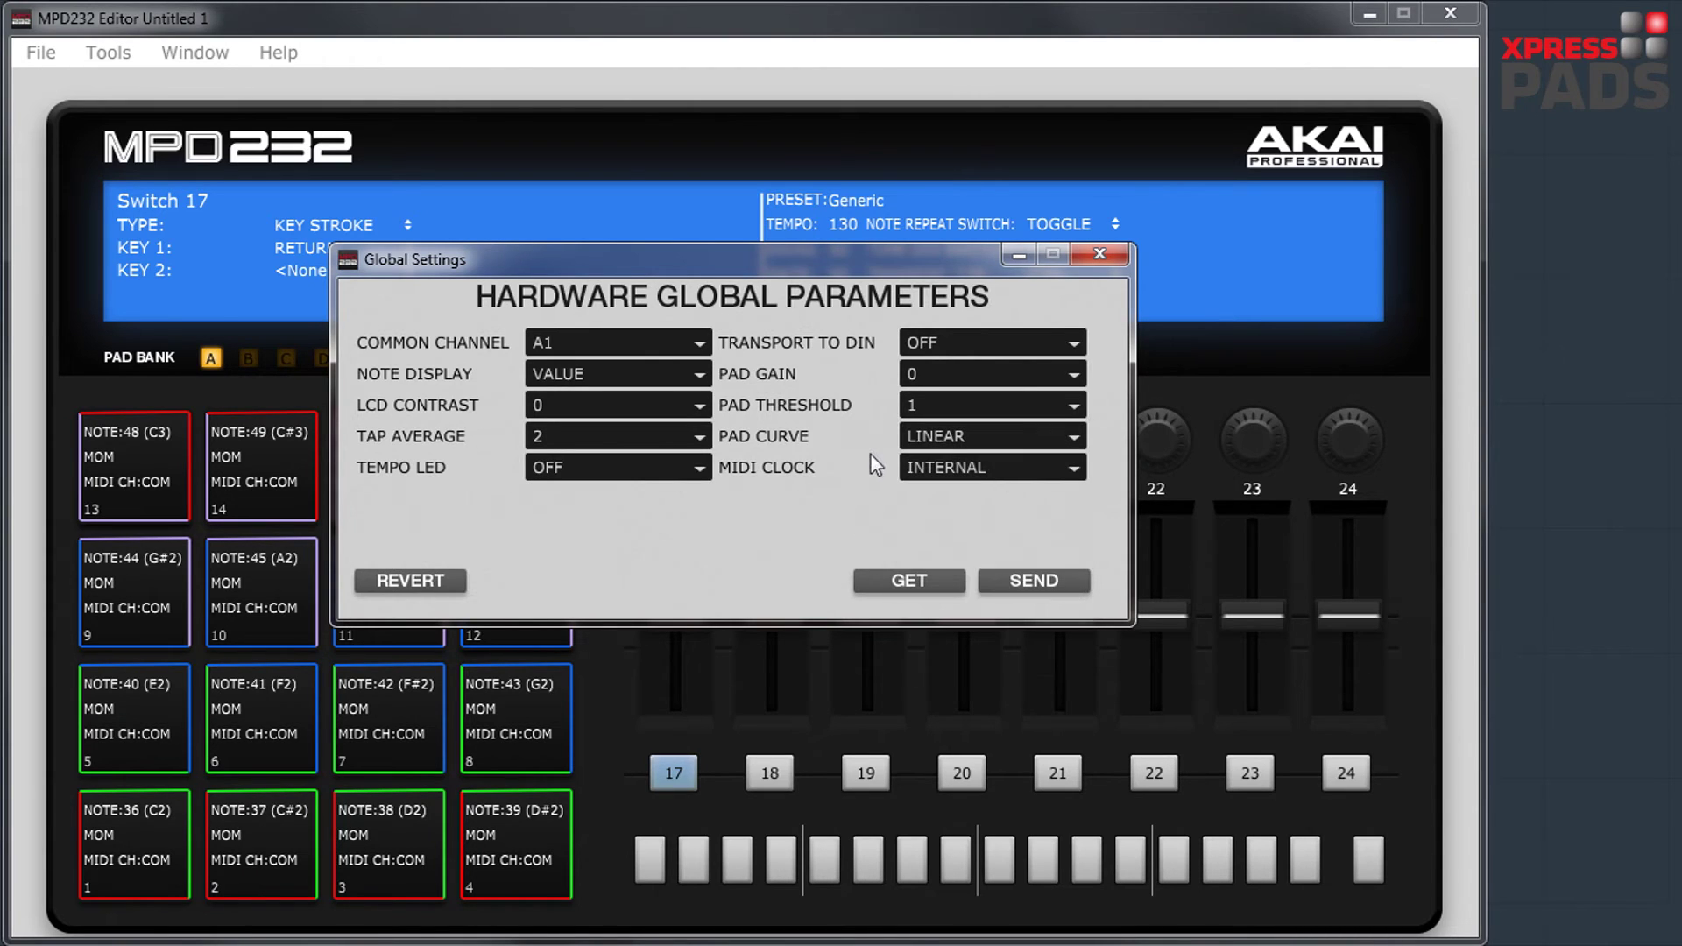
pyautogui.click(956, 441)
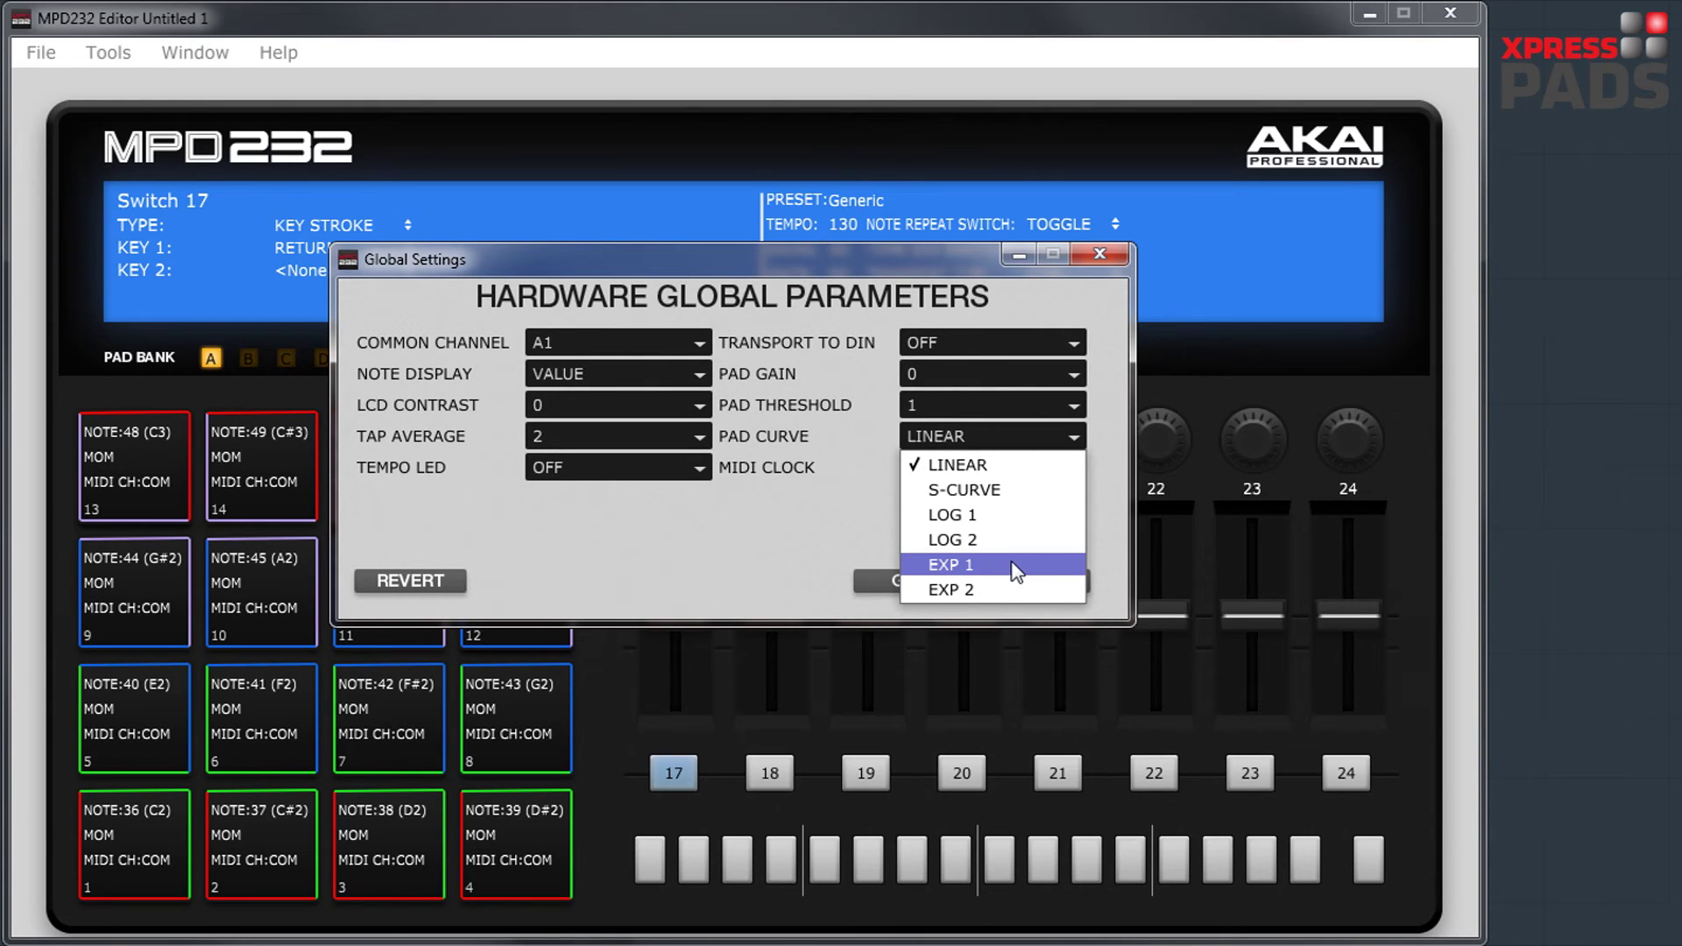
pyautogui.click(892, 506)
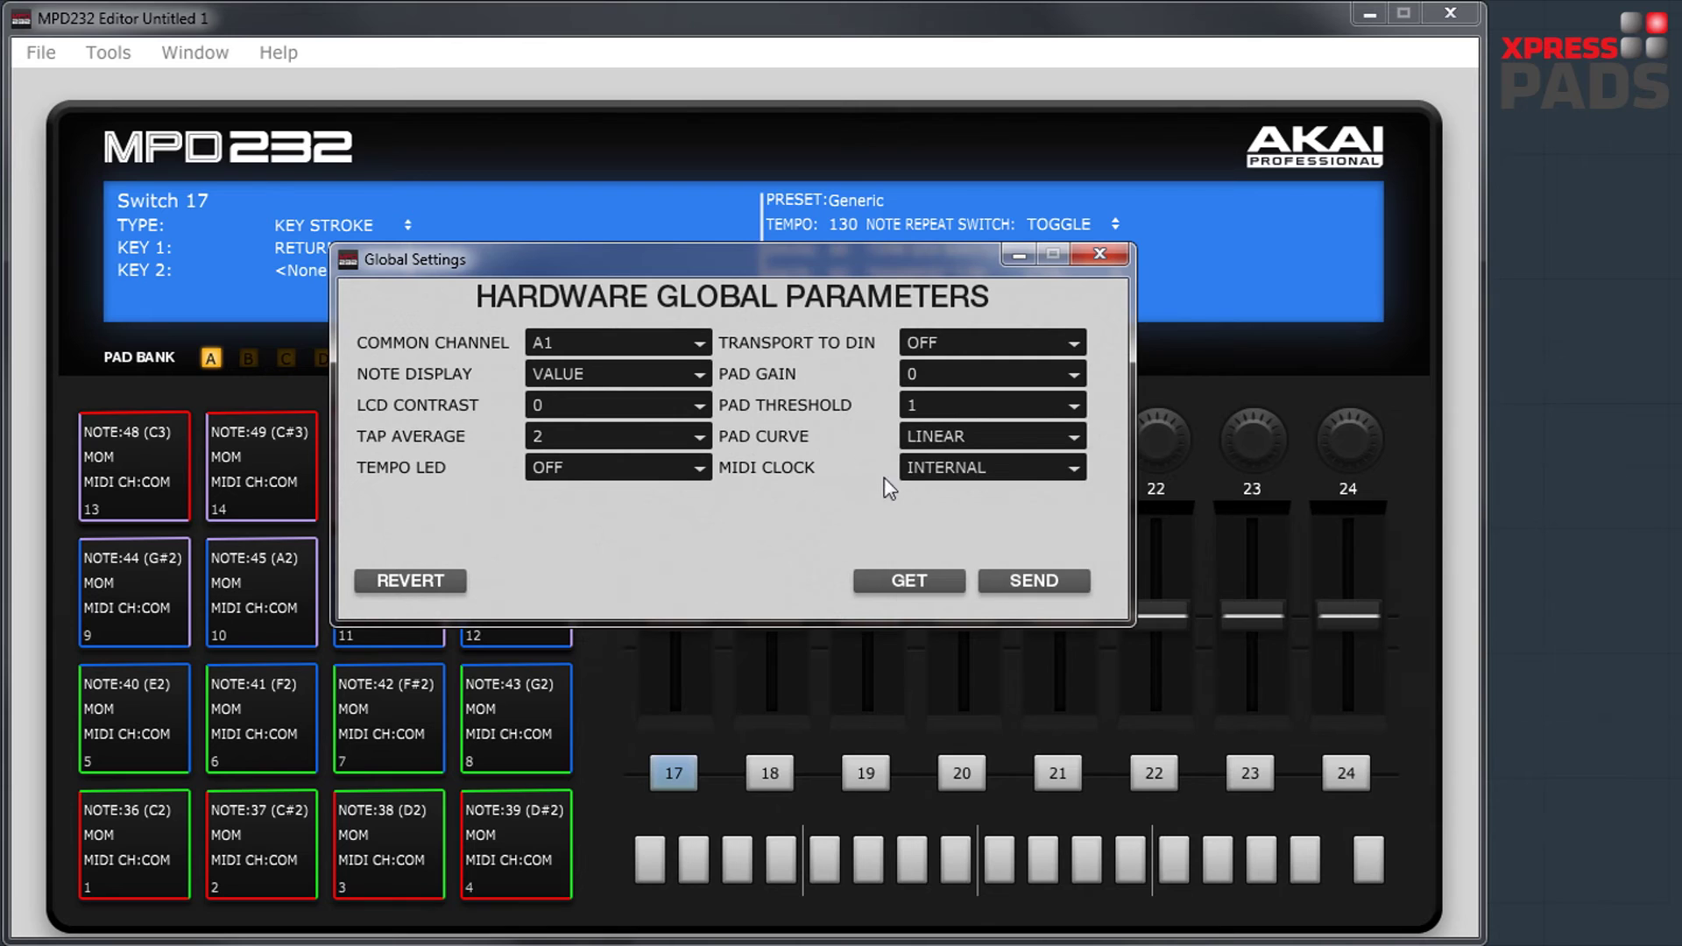
pyautogui.click(961, 385)
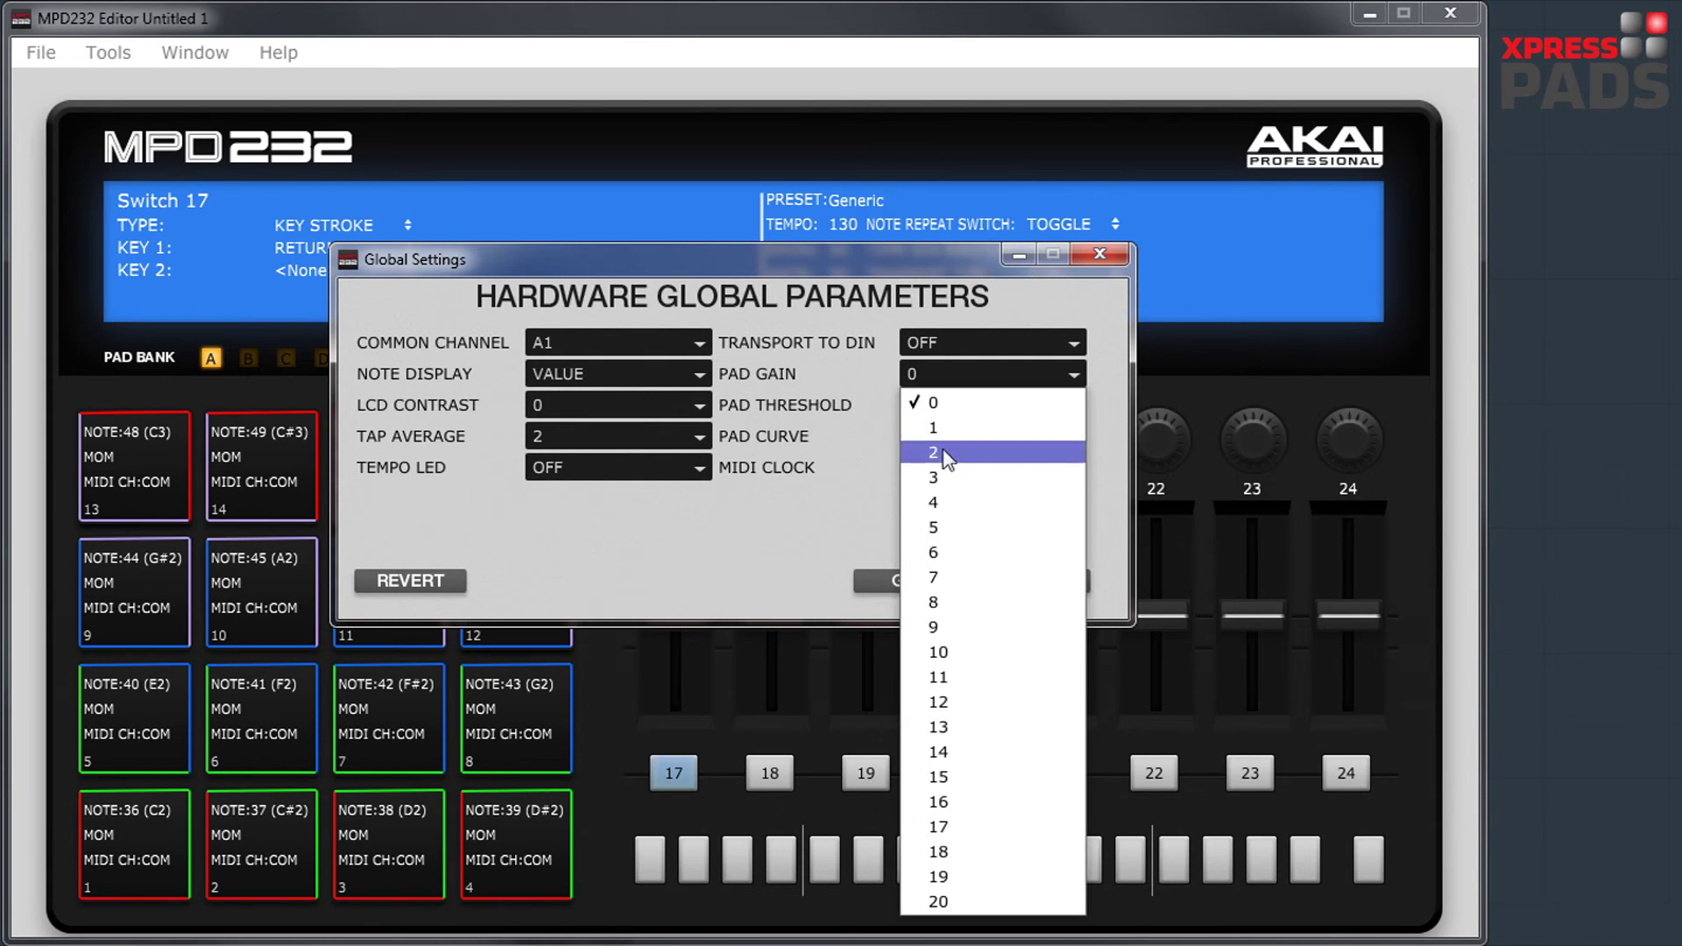
pyautogui.click(933, 405)
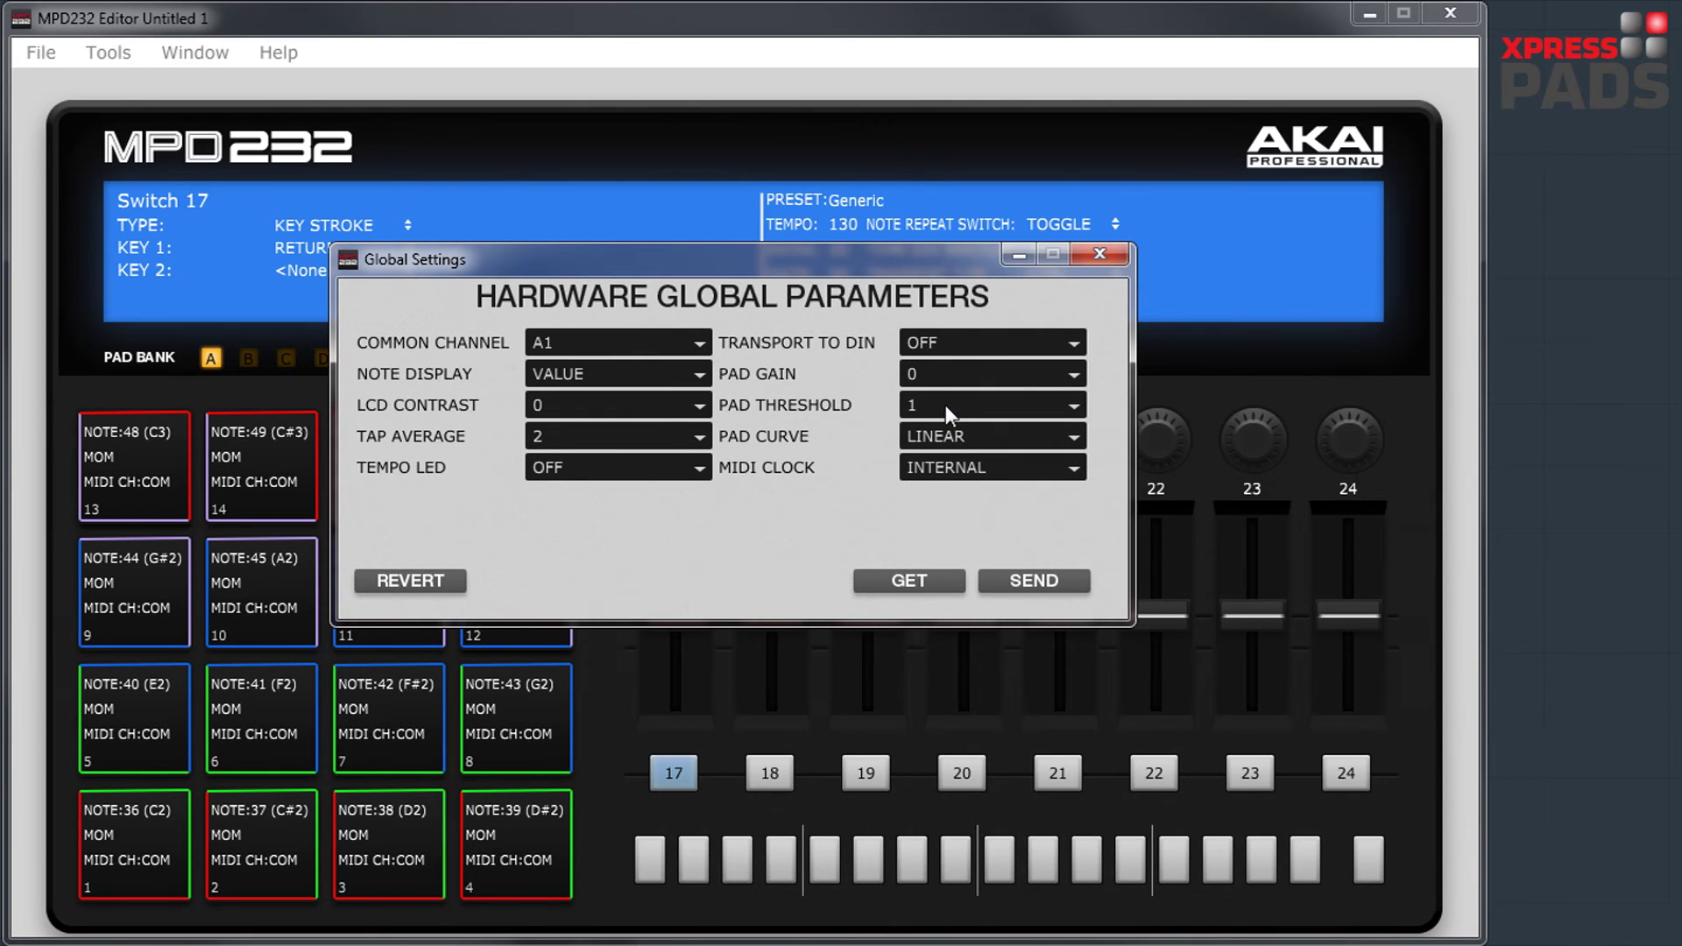
pyautogui.click(939, 439)
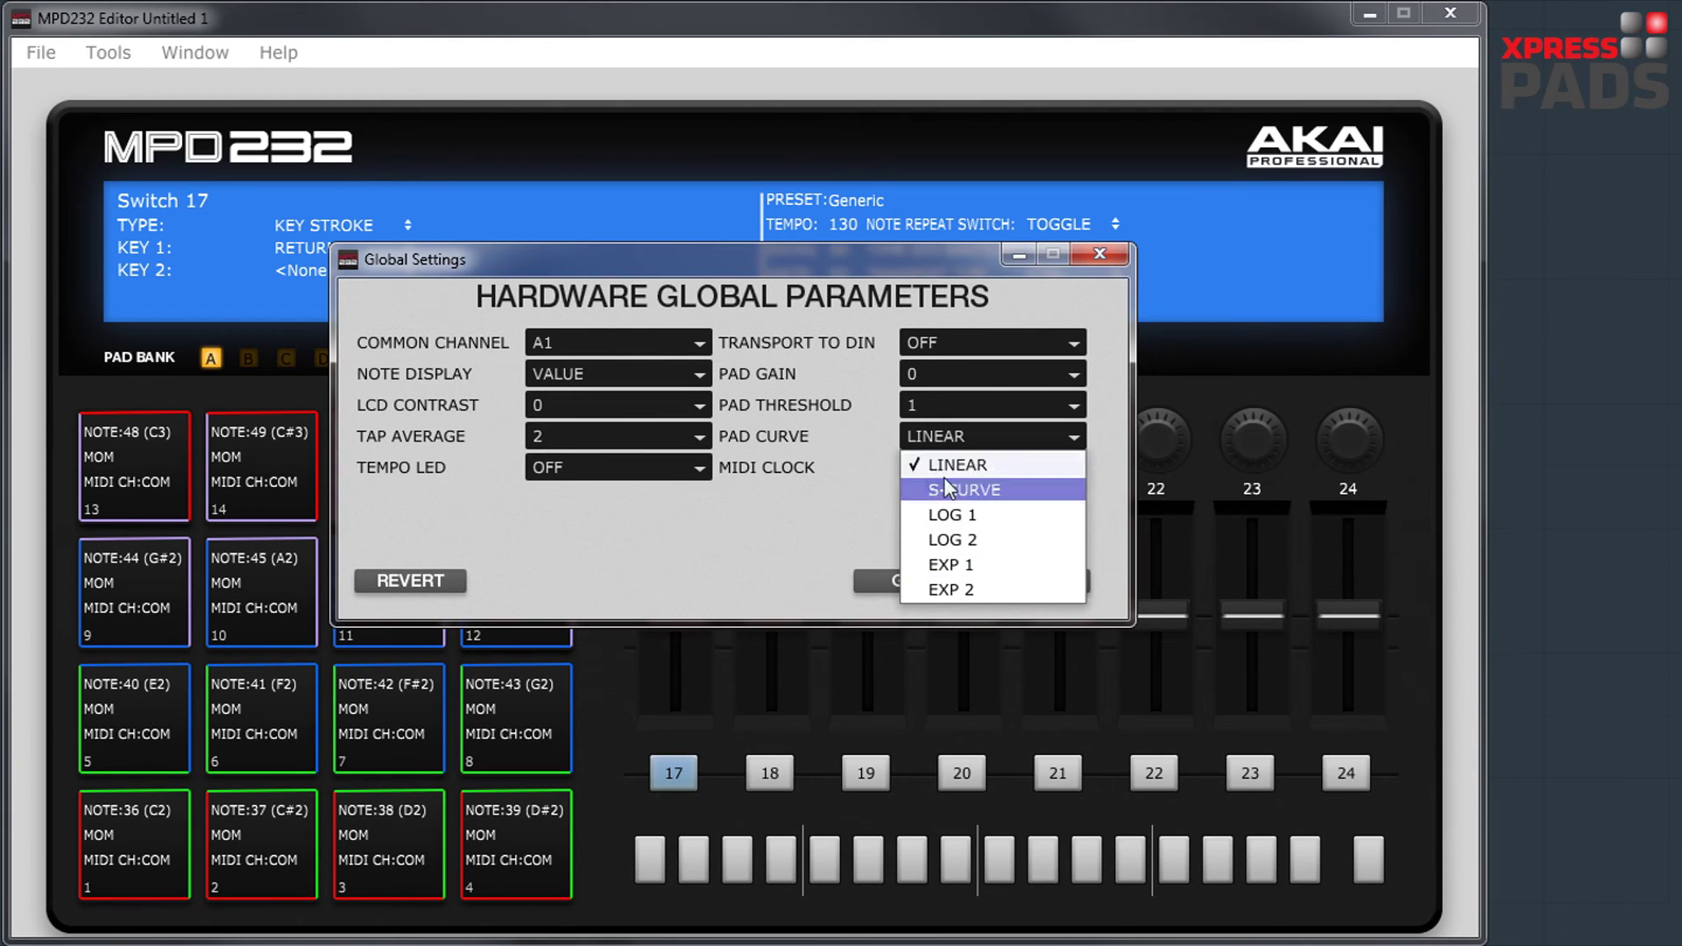
pyautogui.click(868, 447)
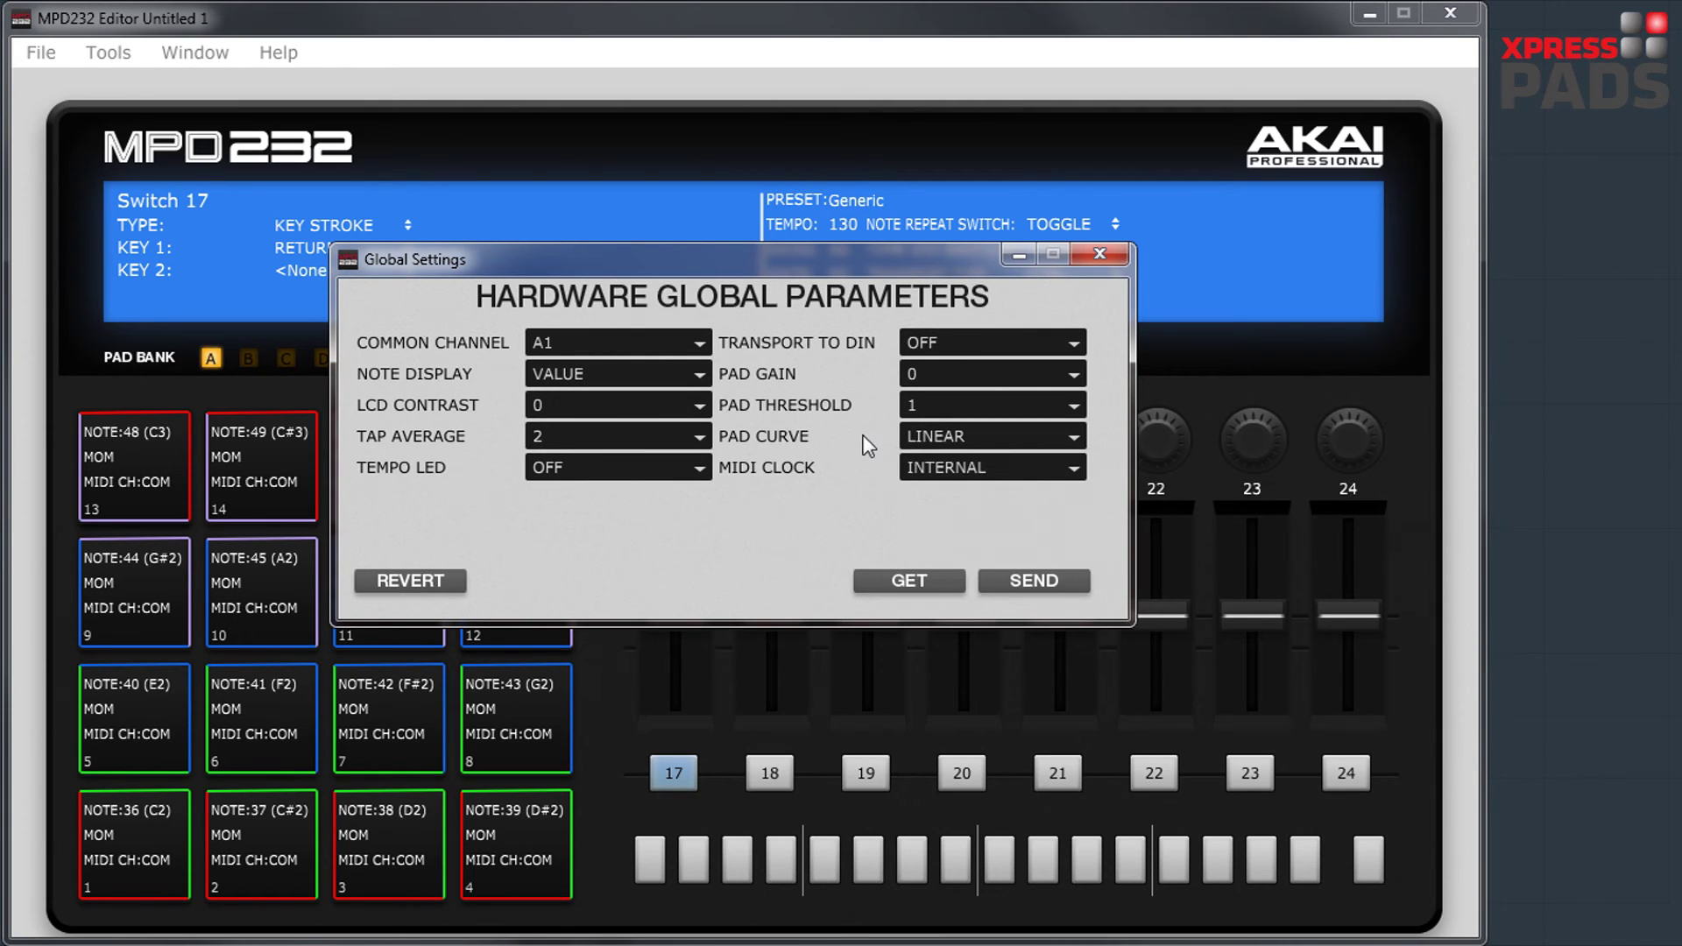
# Review MIDI clock INTERNAL, tap average 2, note display and common channel A1, then close the window
pyautogui.click(1023, 471)
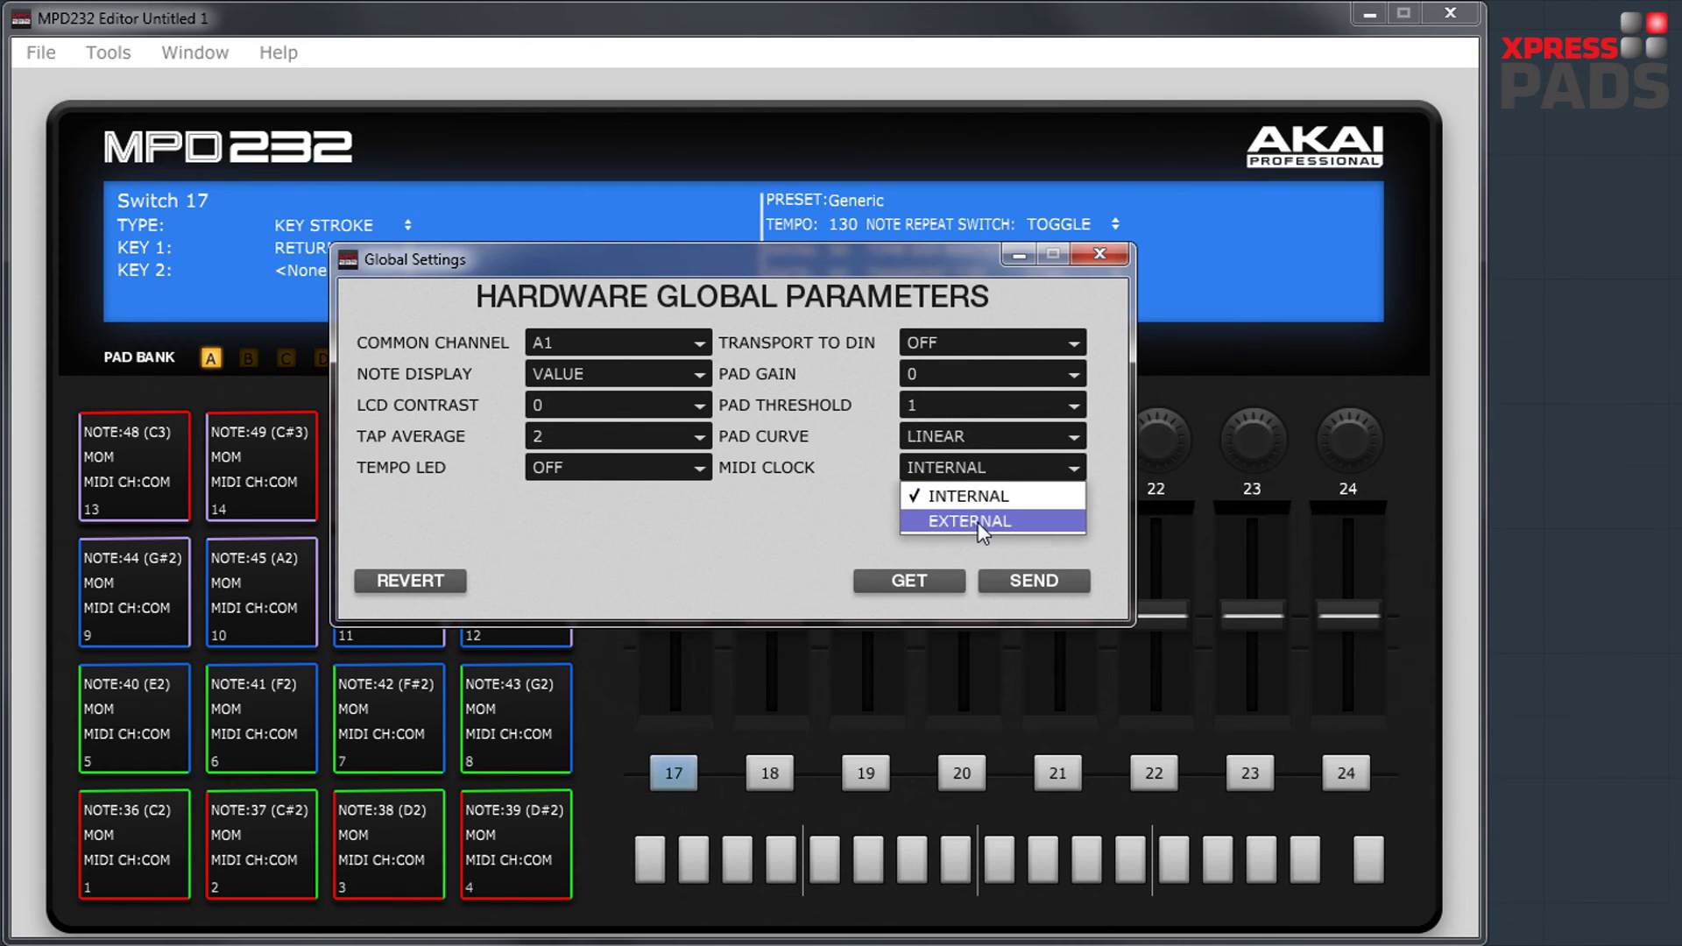
pyautogui.click(820, 545)
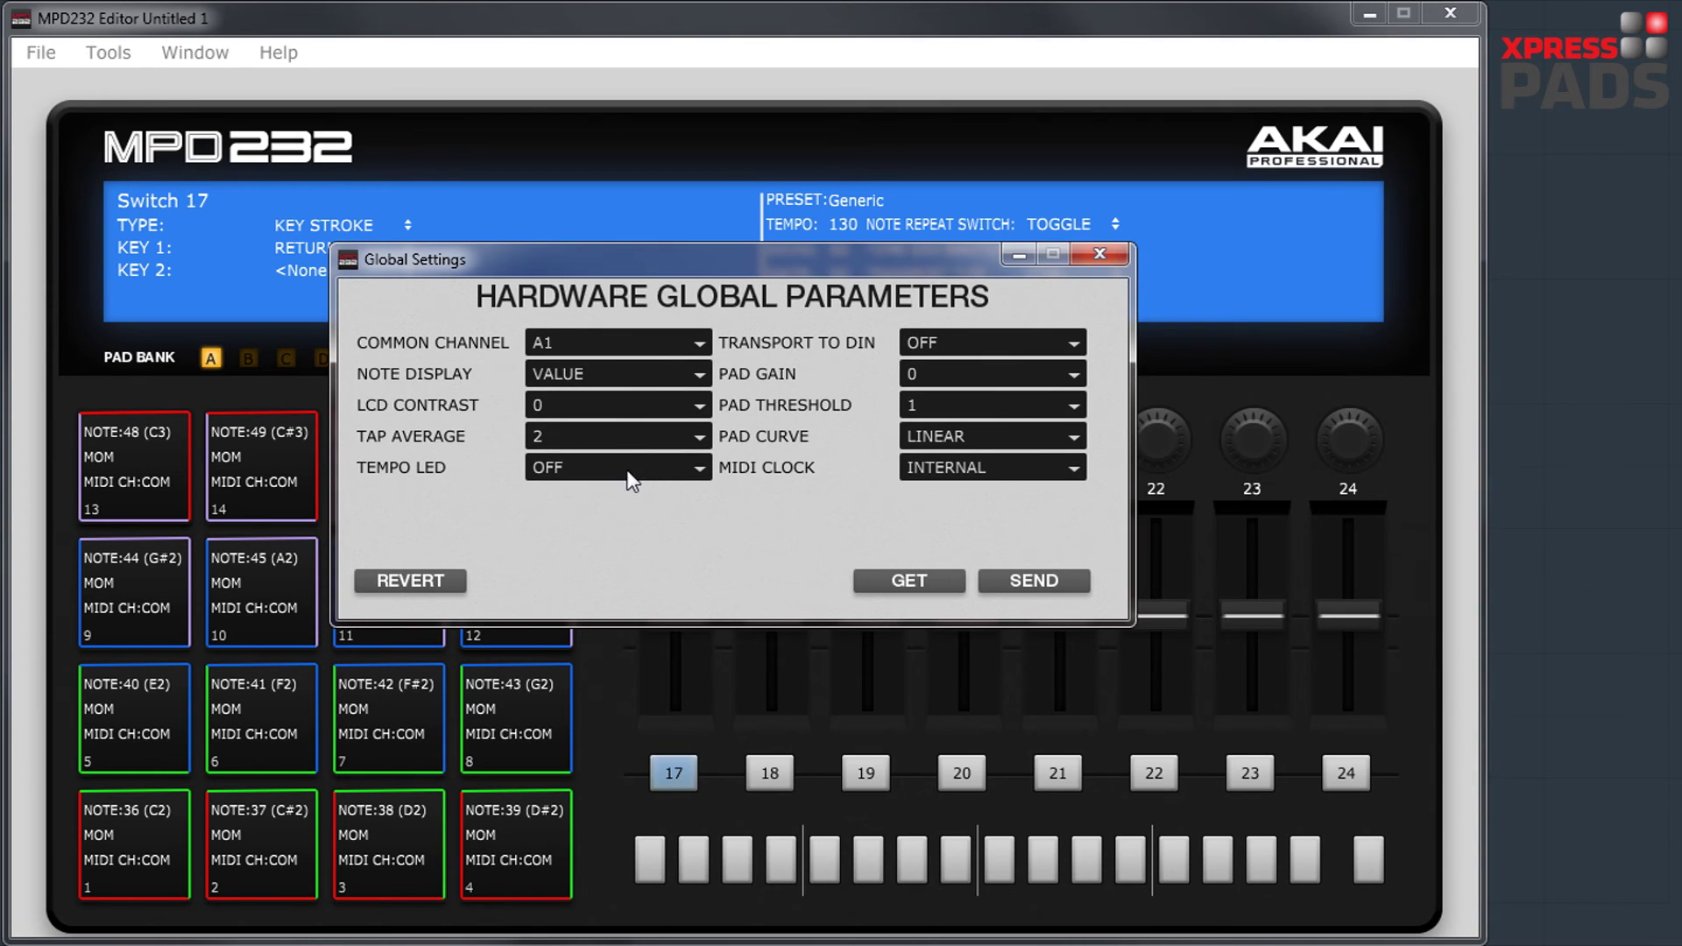
pyautogui.click(585, 434)
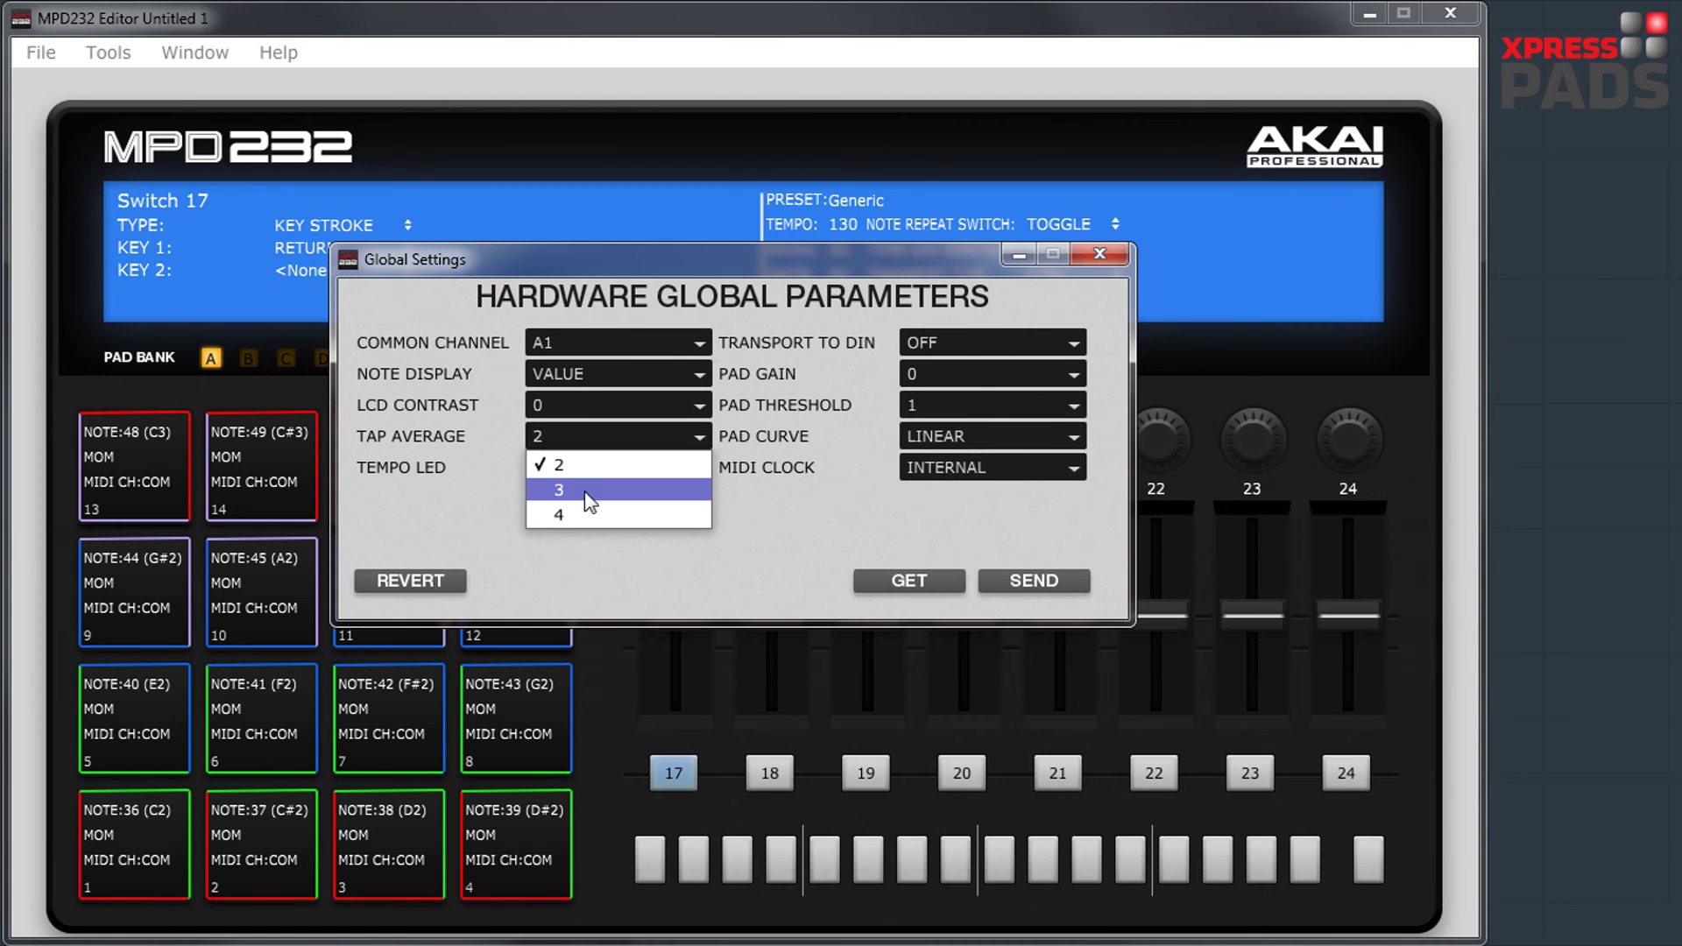
pyautogui.click(489, 410)
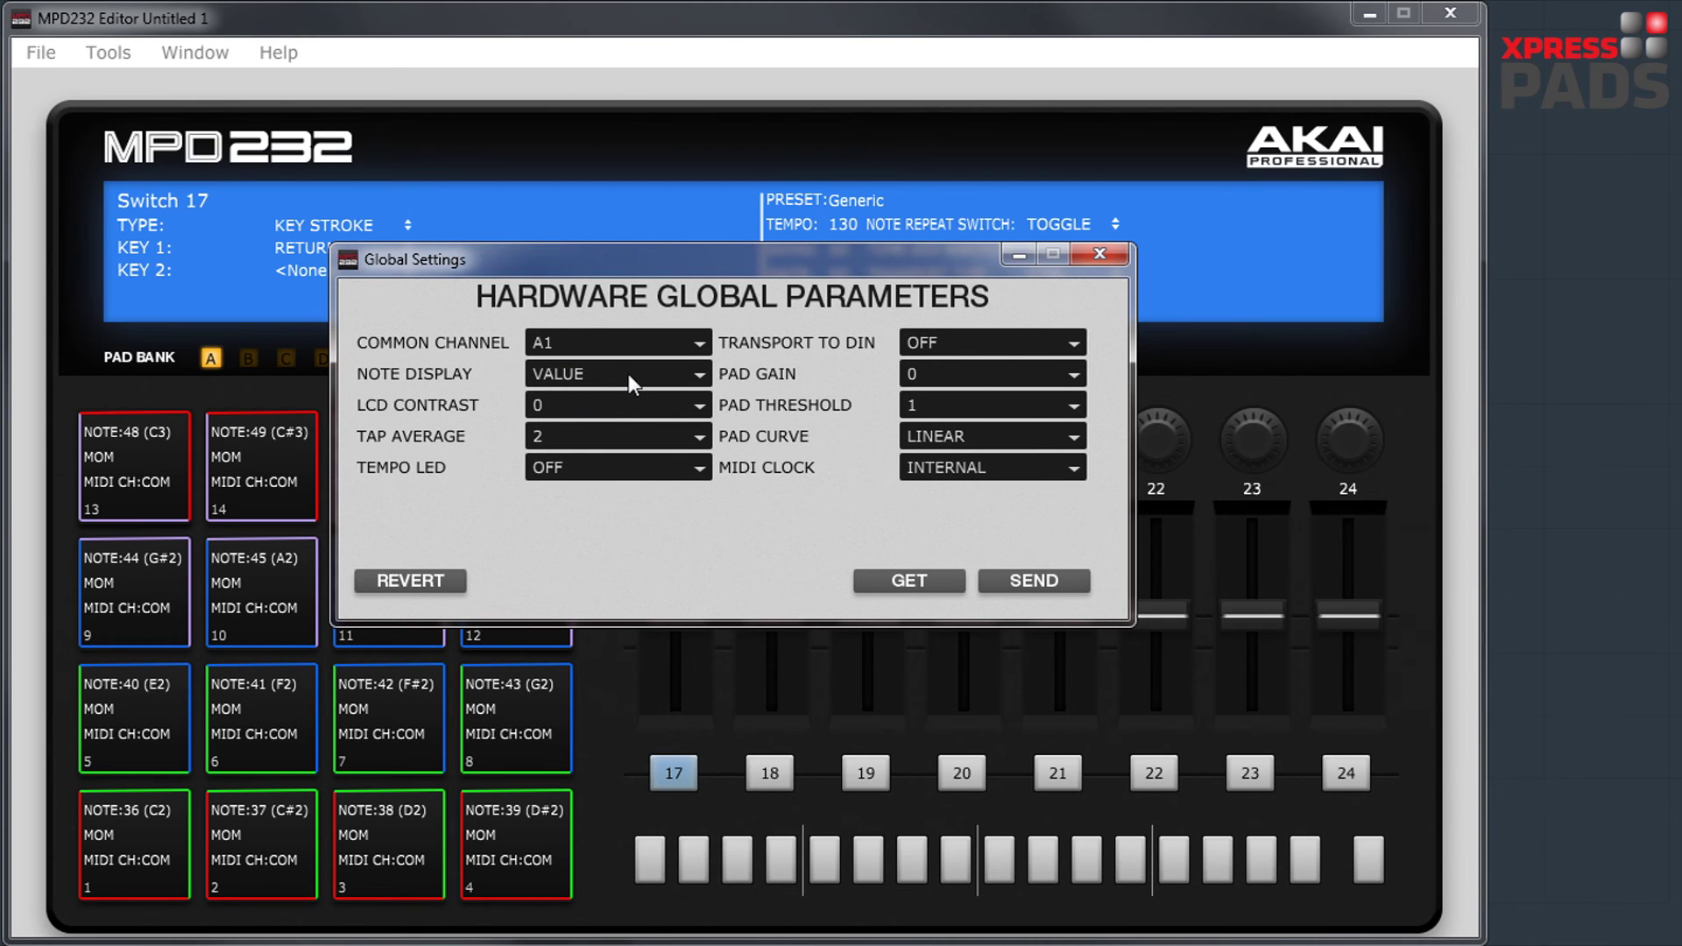
pyautogui.click(586, 370)
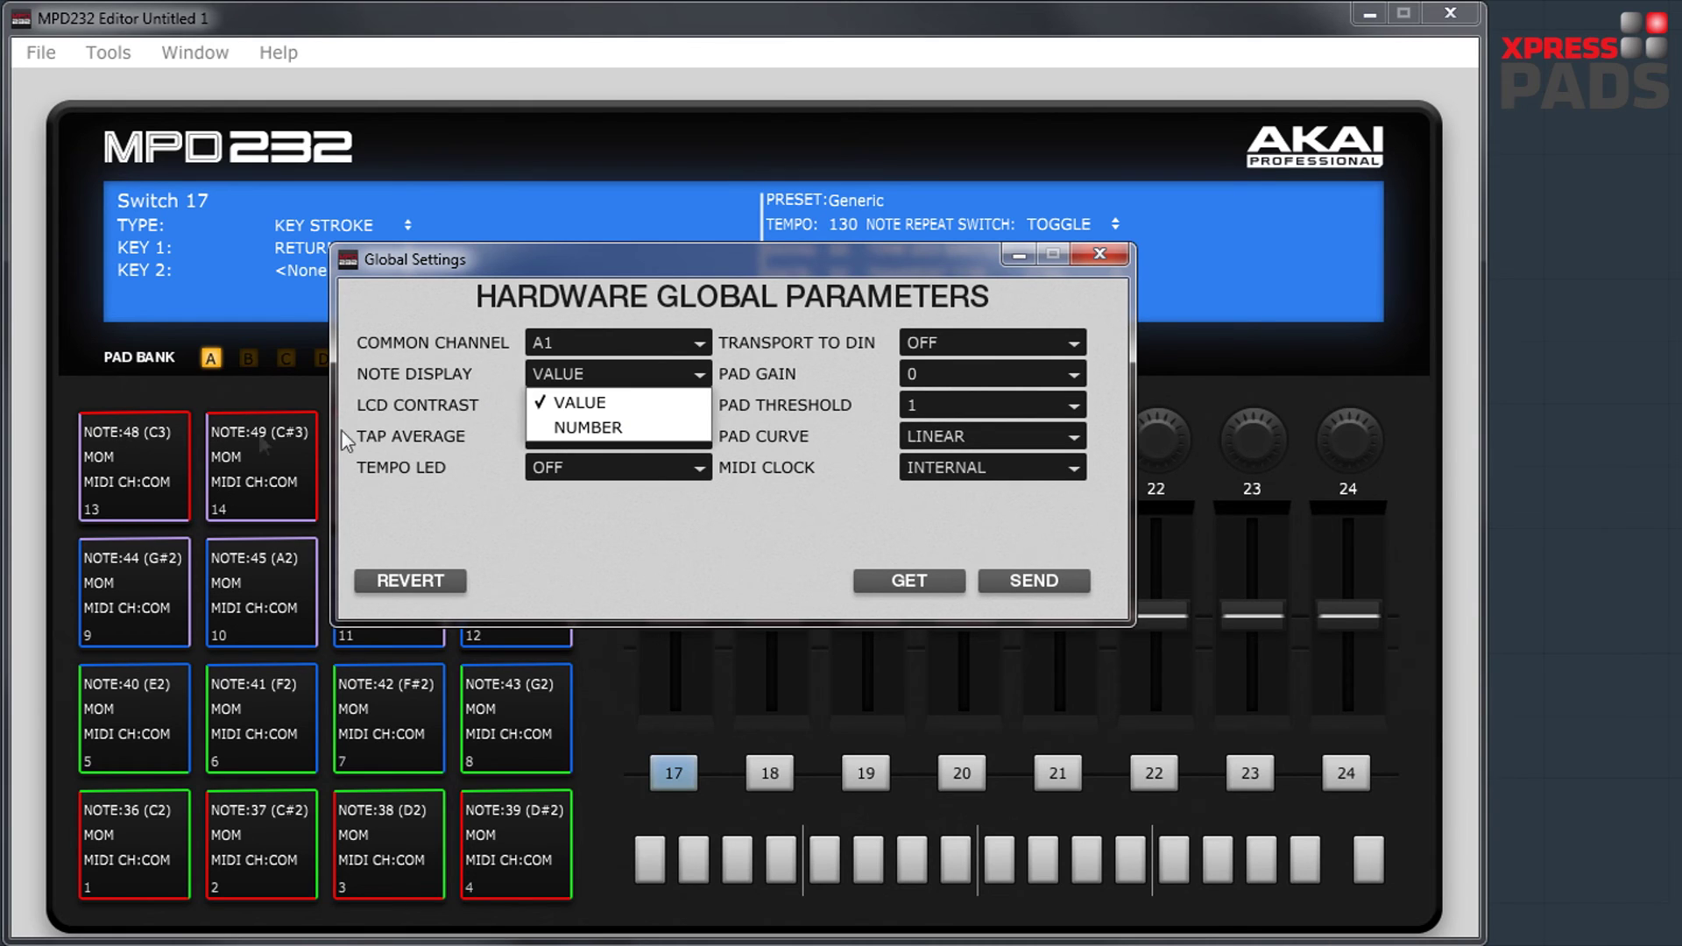
pyautogui.click(578, 338)
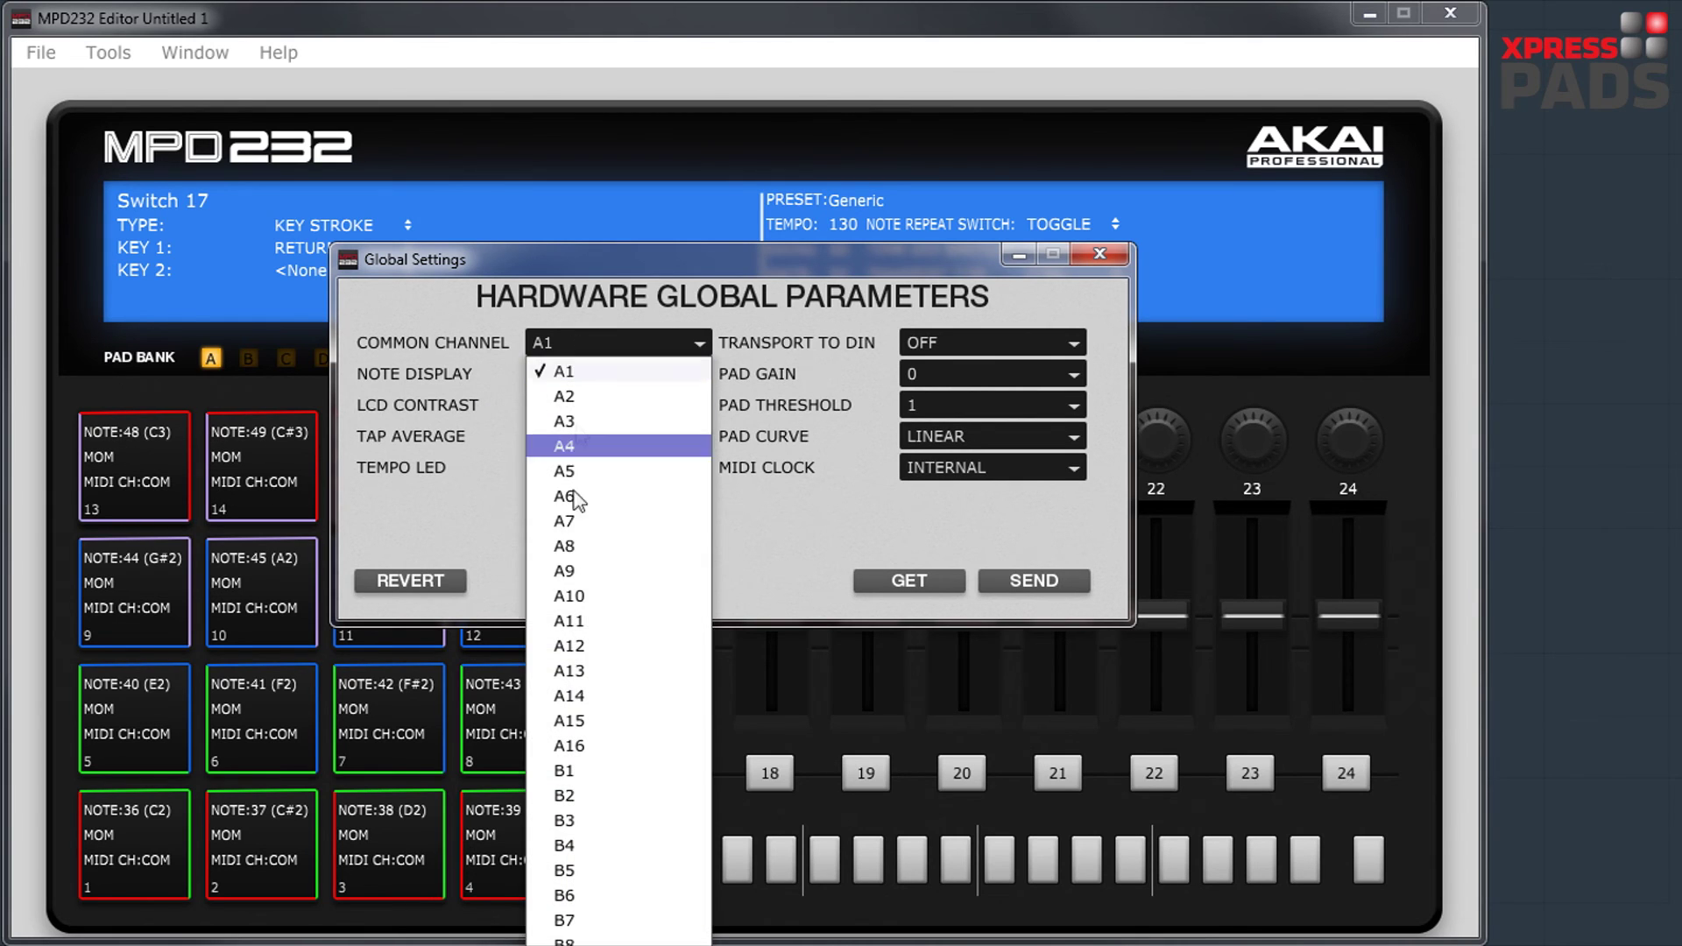
pyautogui.click(449, 313)
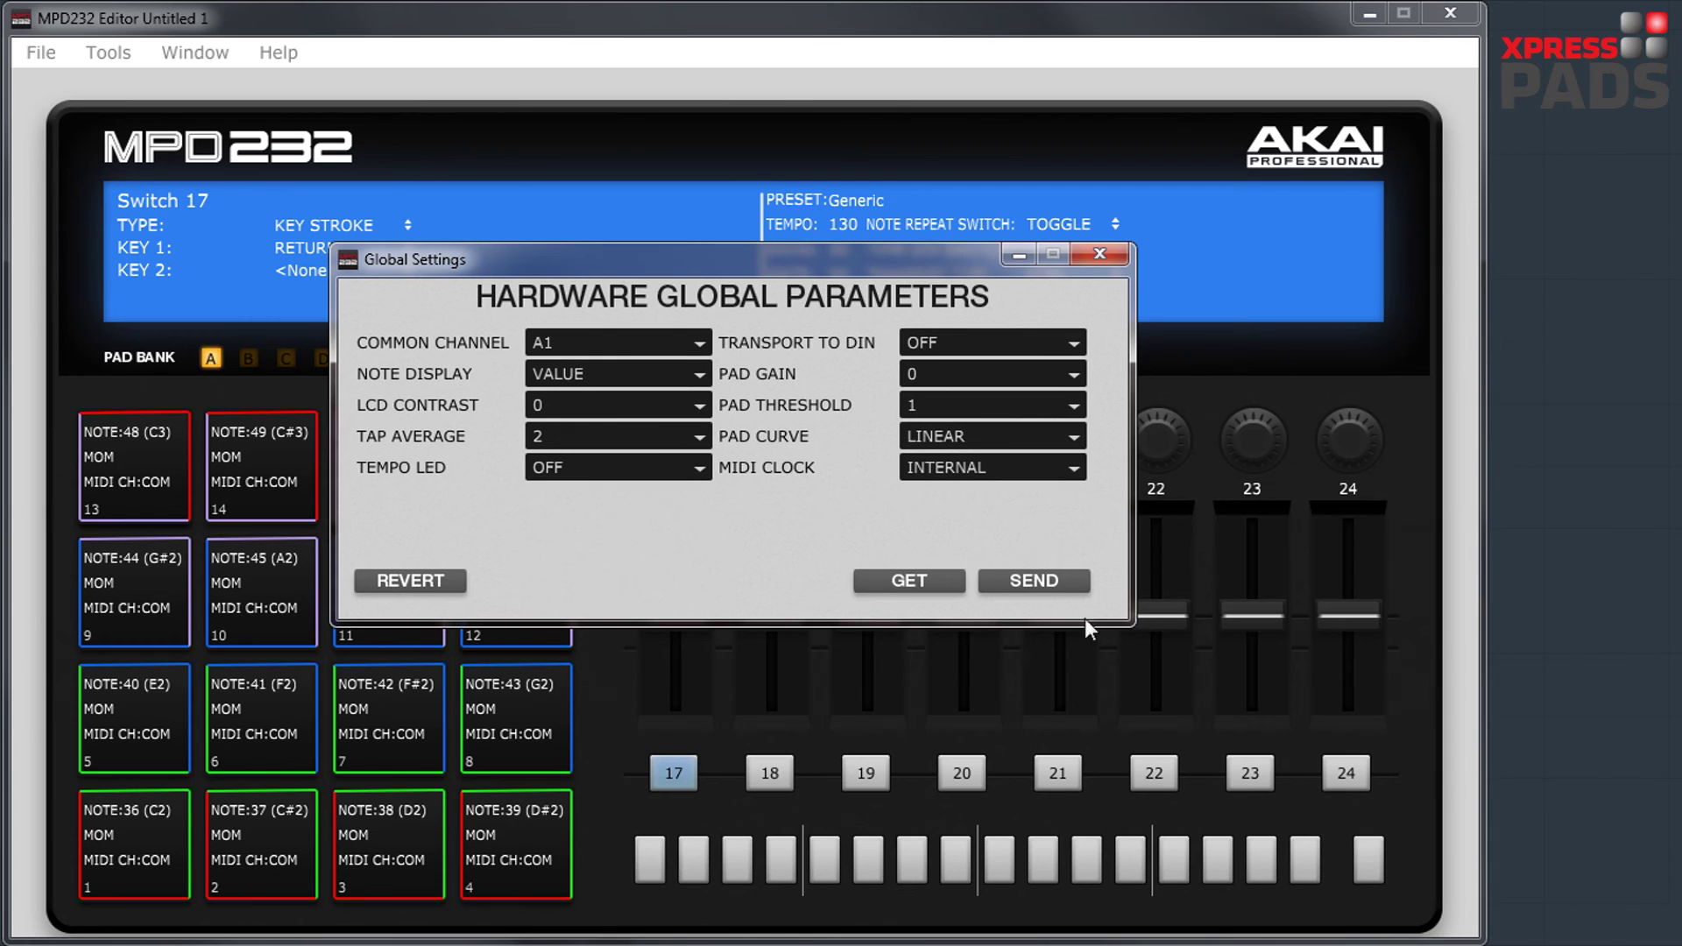
pyautogui.click(1101, 254)
pyautogui.click(124, 54)
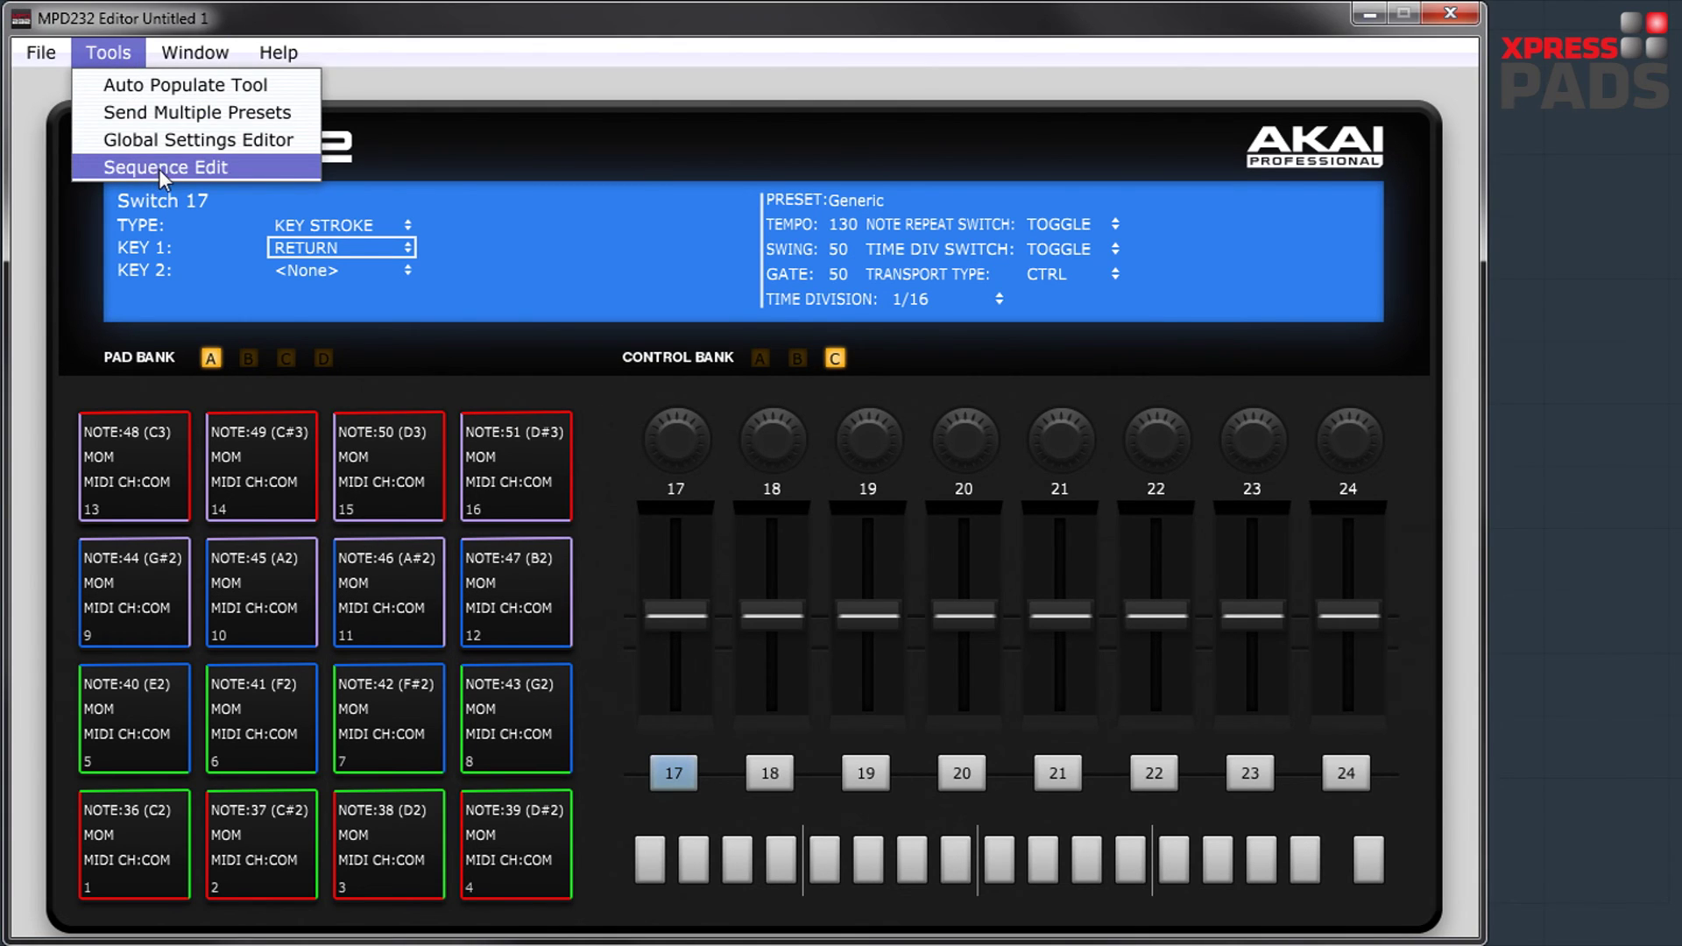
pyautogui.click(181, 168)
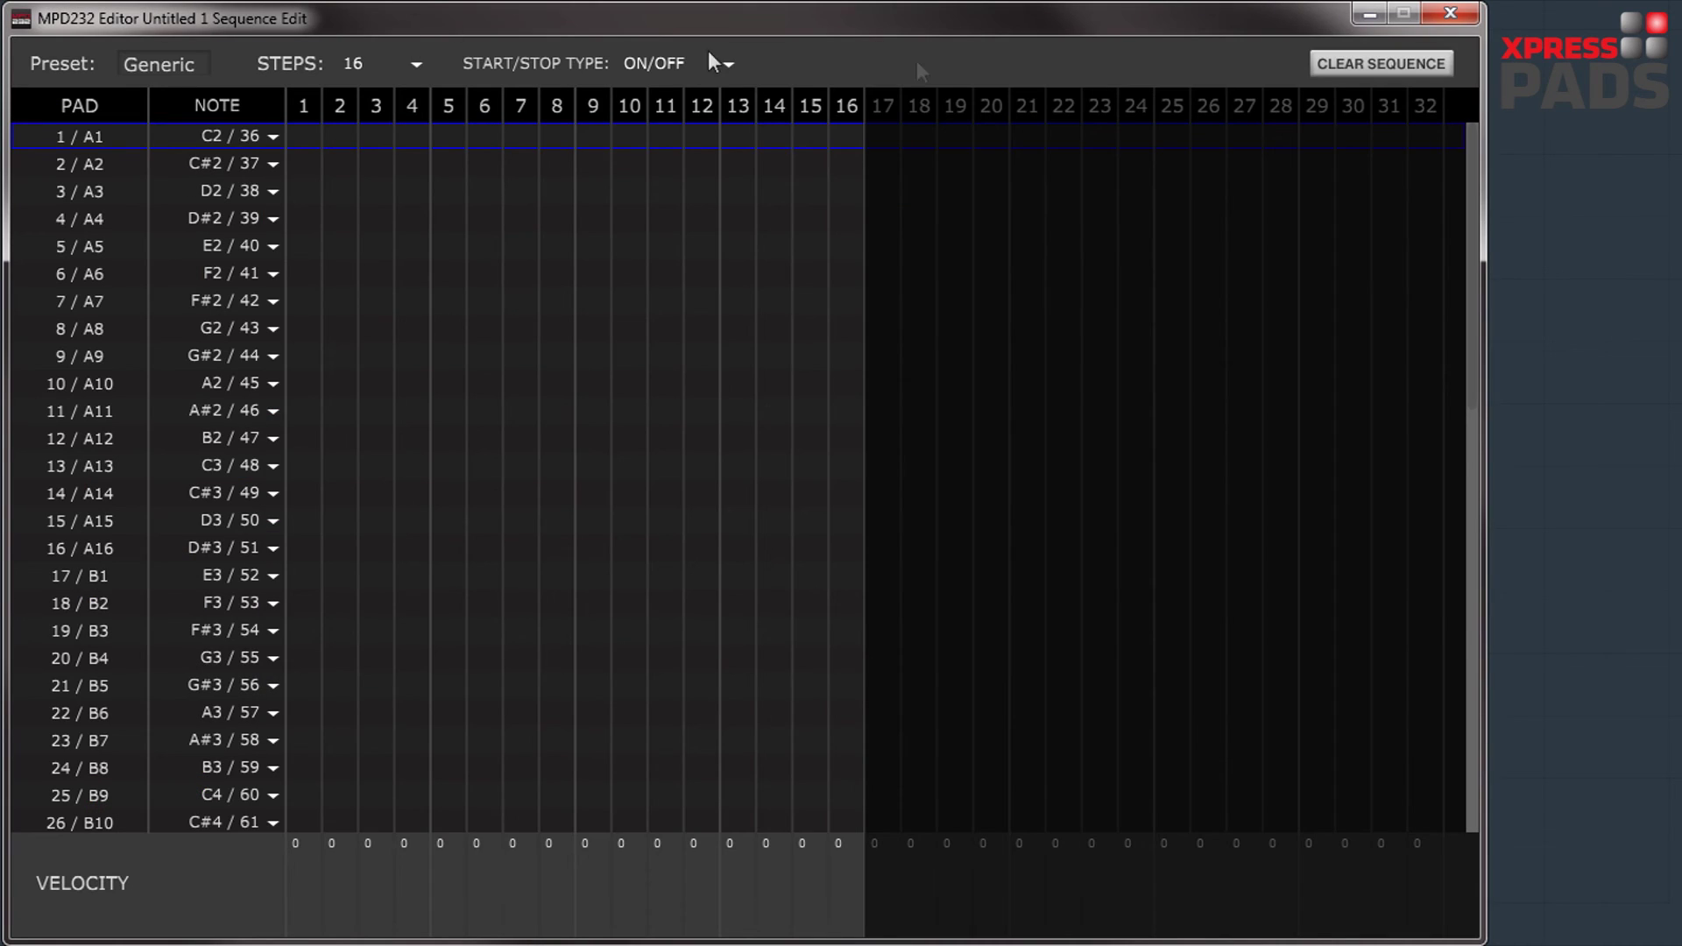
pyautogui.click(1450, 14)
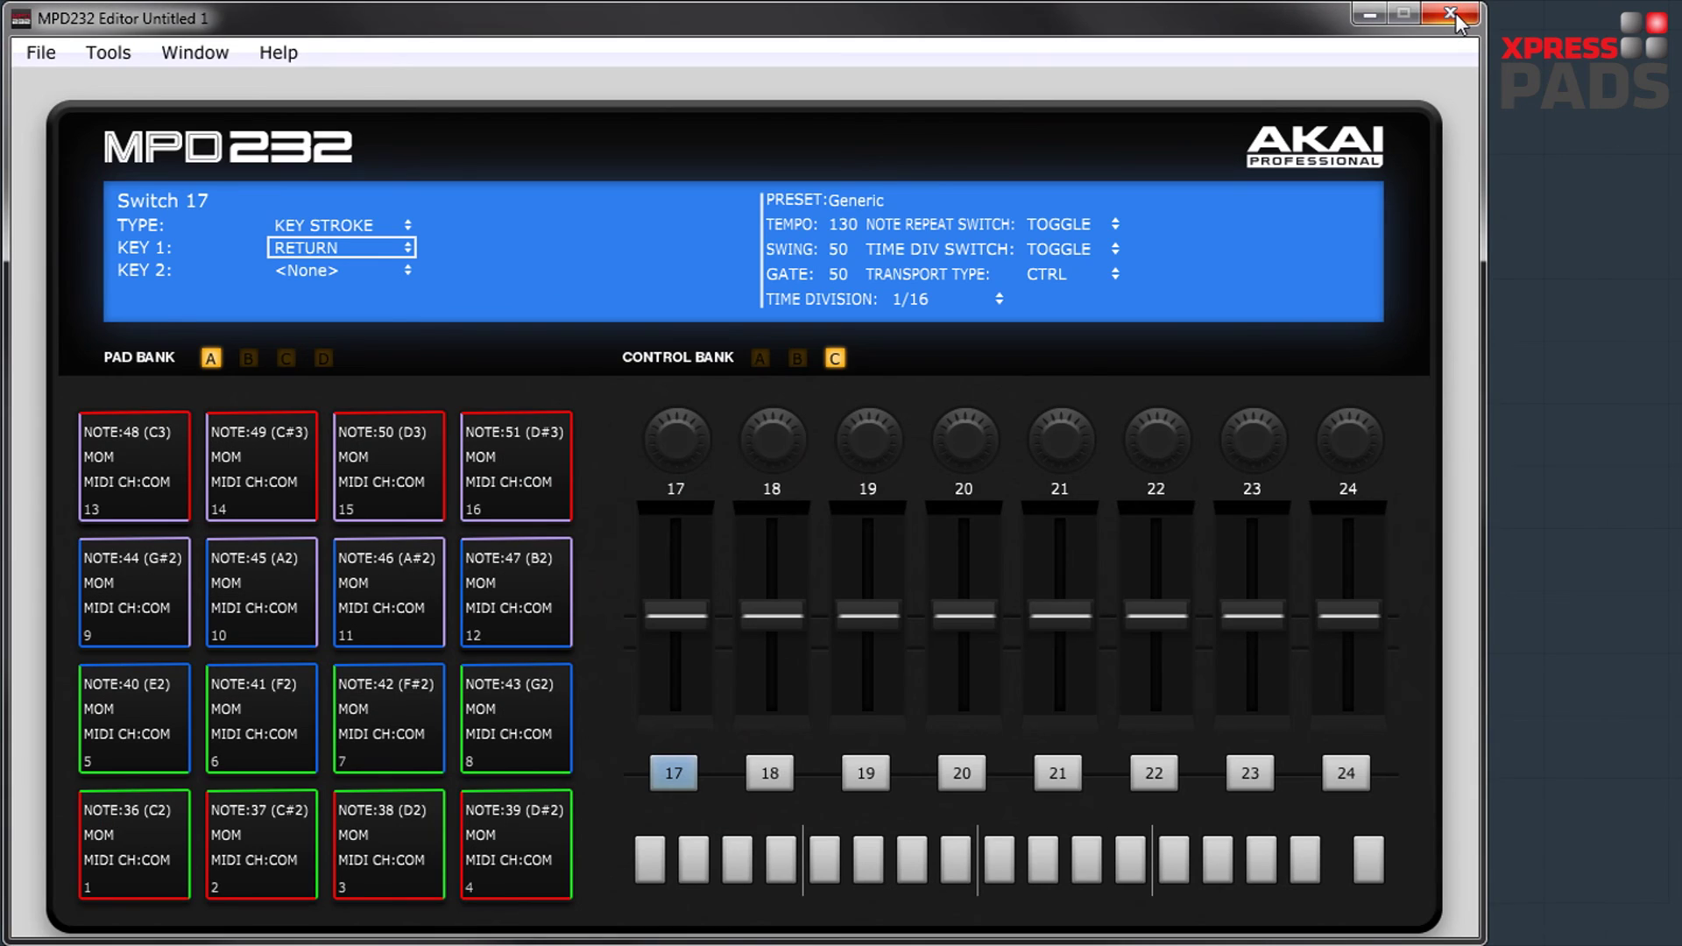
pyautogui.click(214, 56)
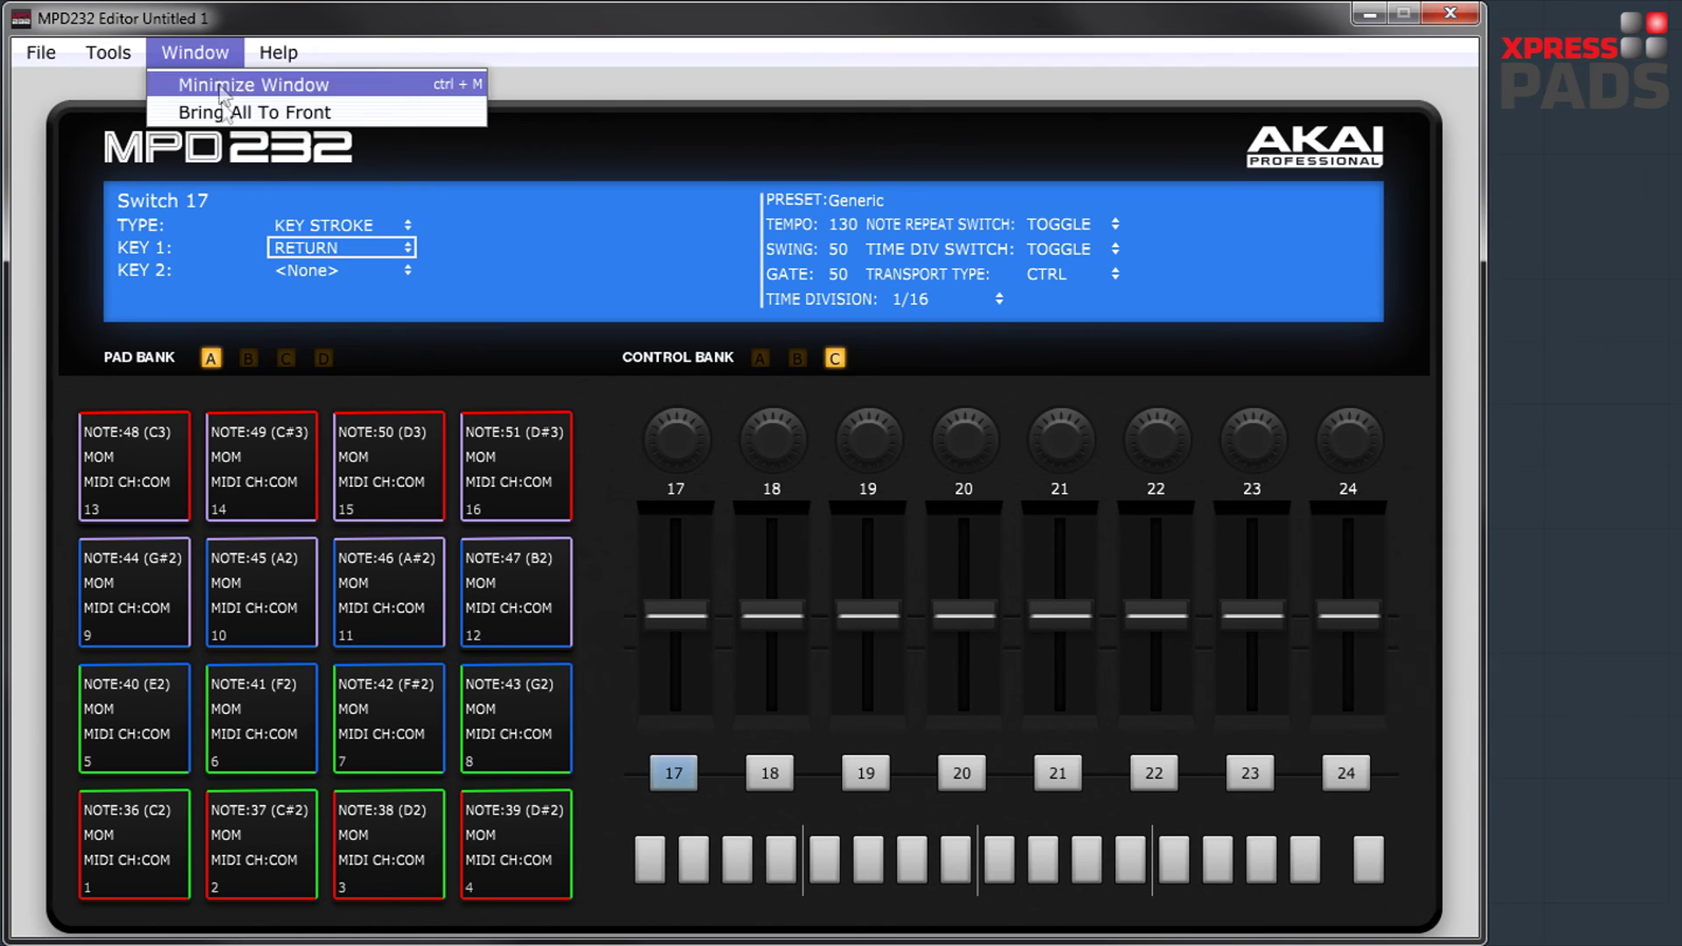
pyautogui.click(377, 50)
pyautogui.click(281, 54)
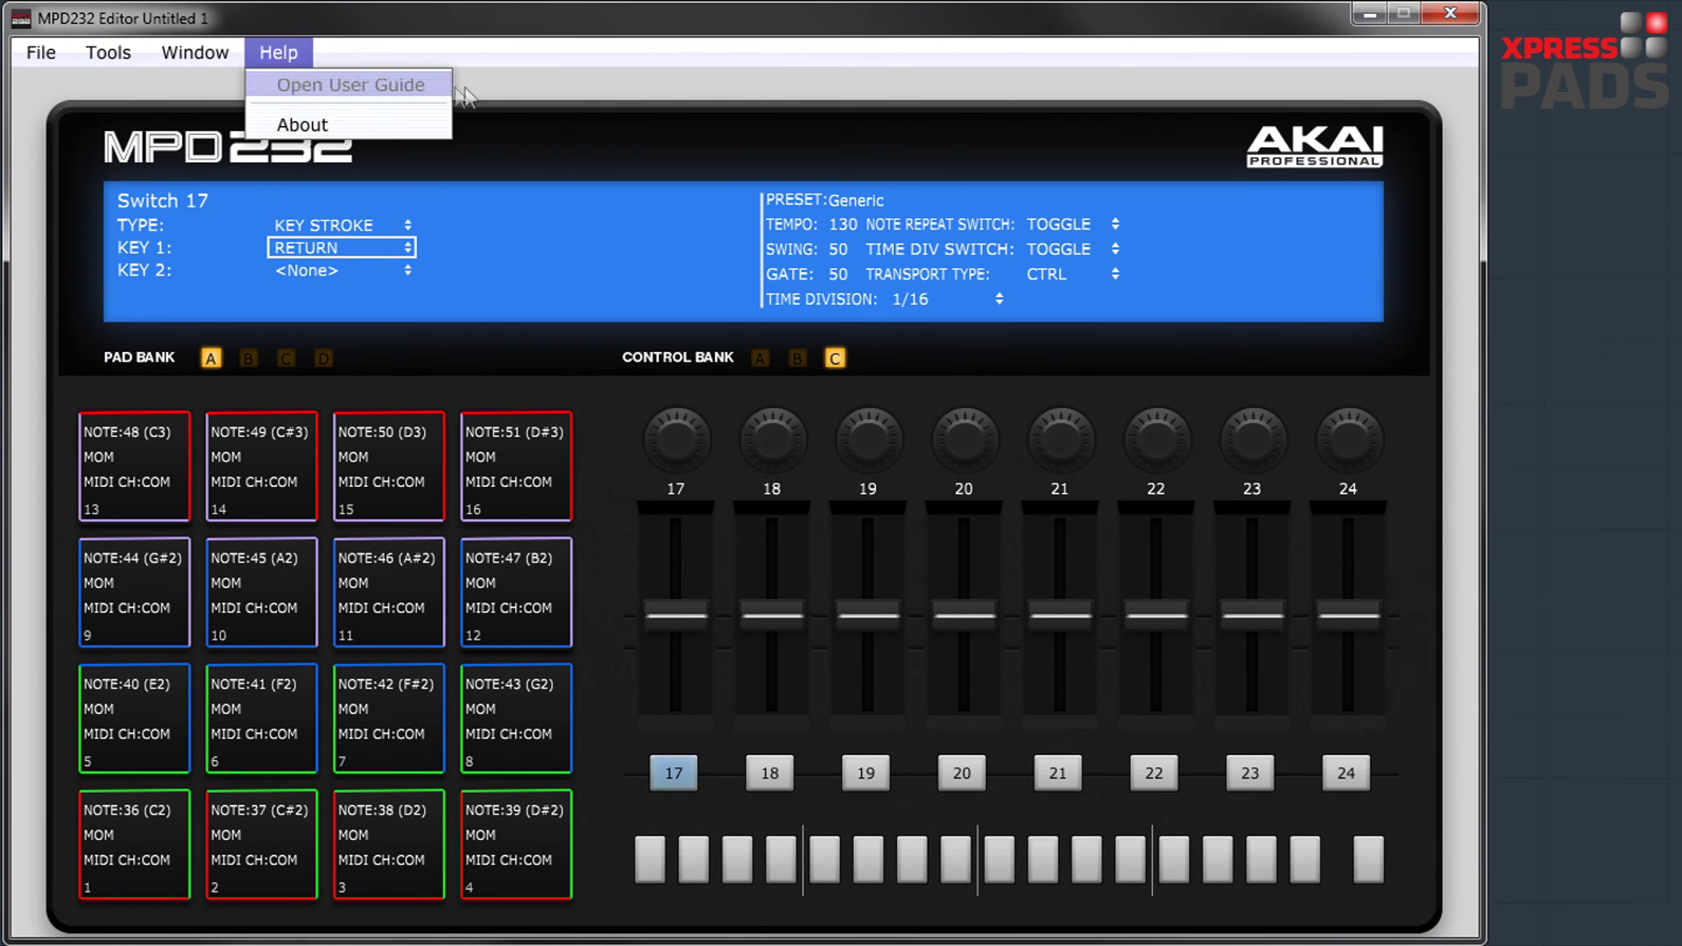
pyautogui.click(506, 41)
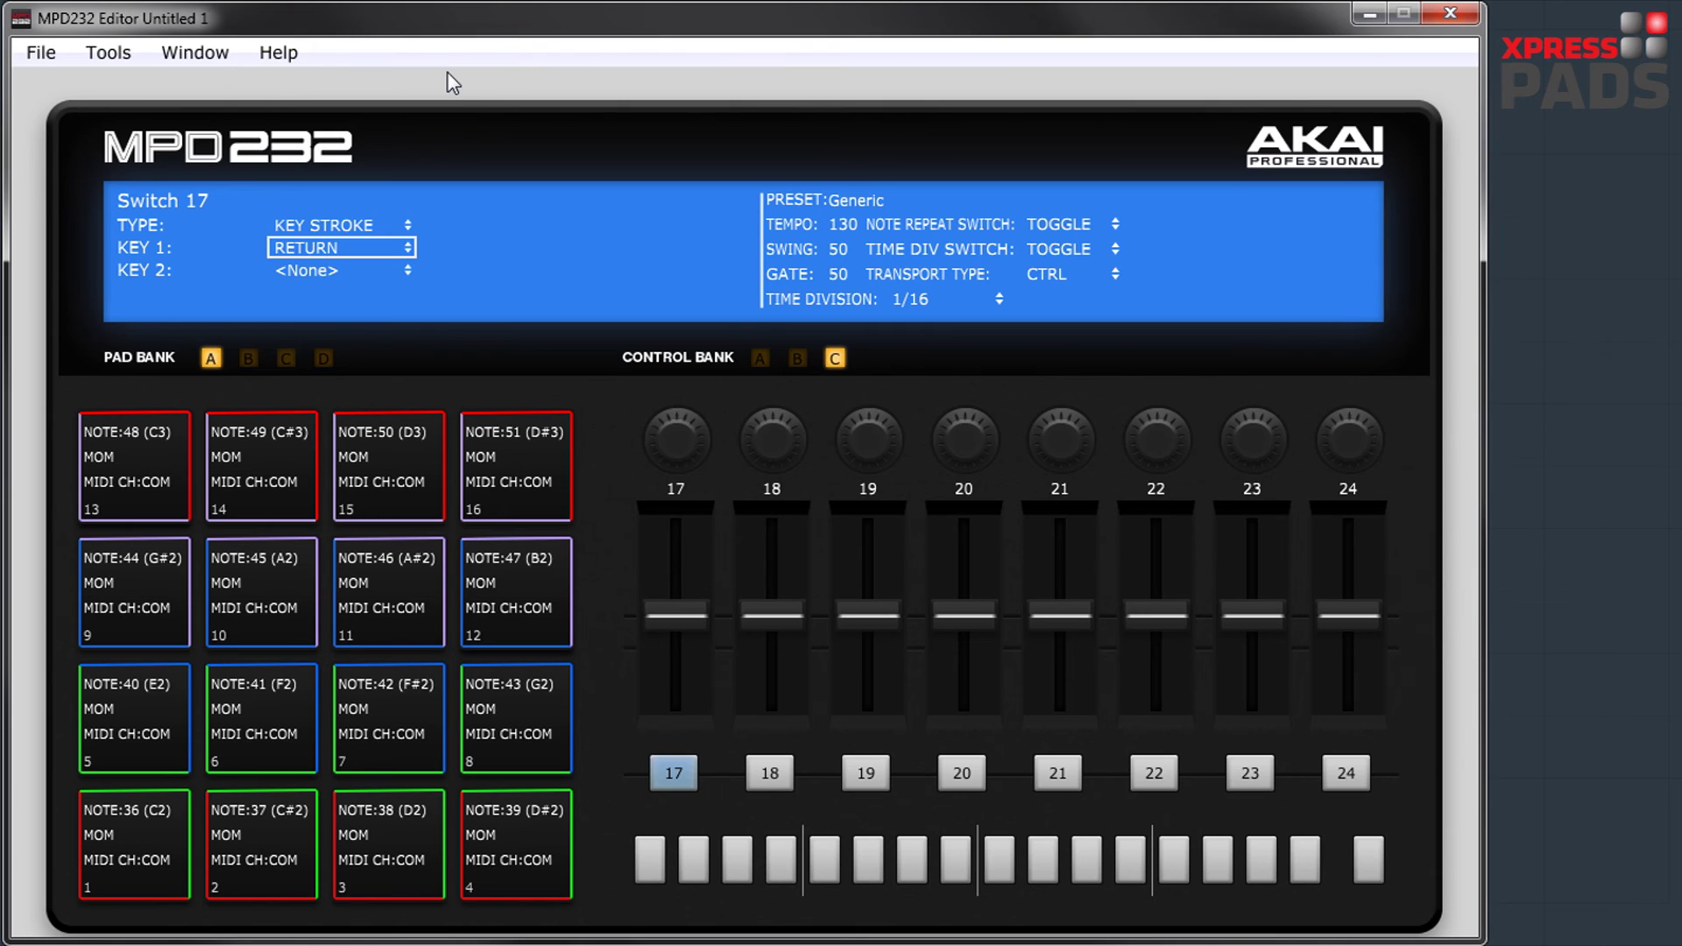